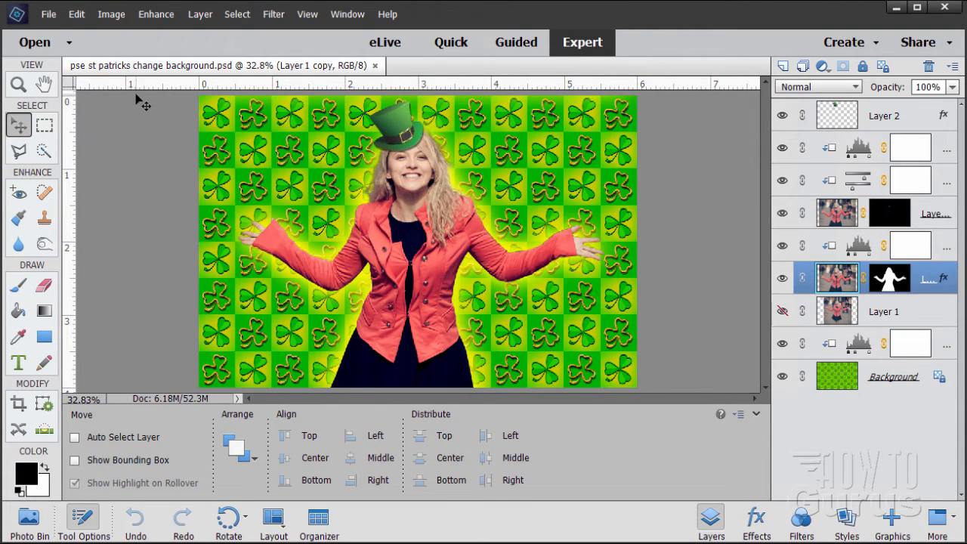
- Close the finished St. Patrick's document and create a blank Default Photoshop Elements Size file, 6 by 4 inches at 300 pixels/inch
click(374, 66)
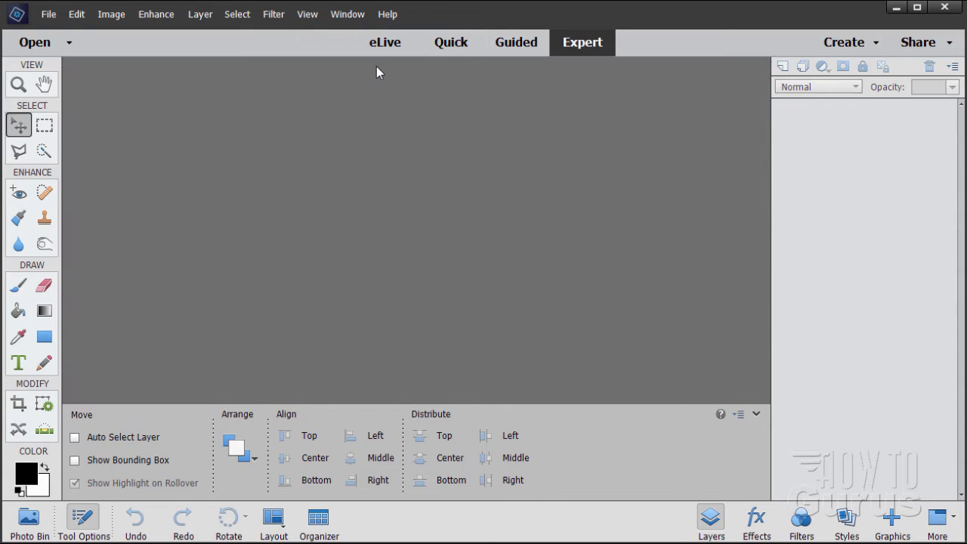
click(49, 14)
mouse_move(68, 27)
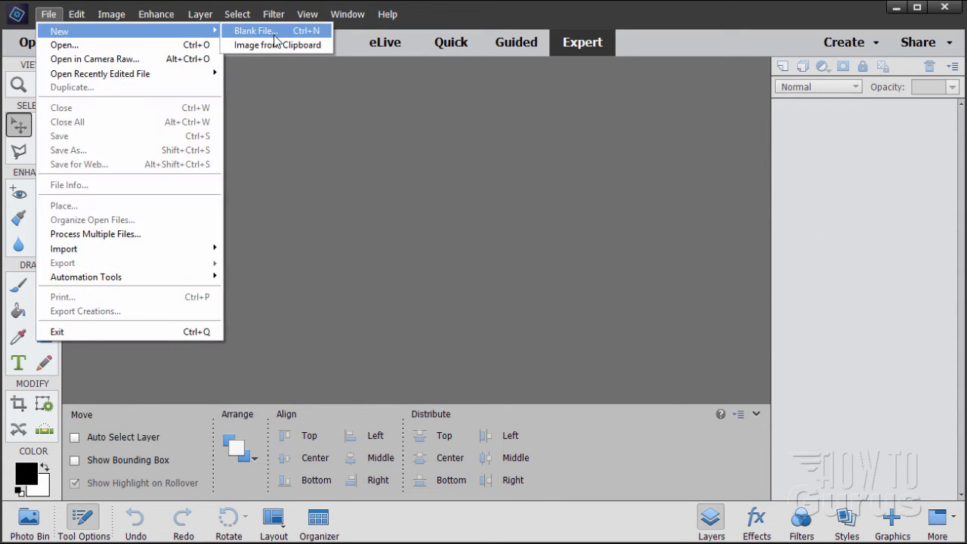
click(275, 33)
click(408, 167)
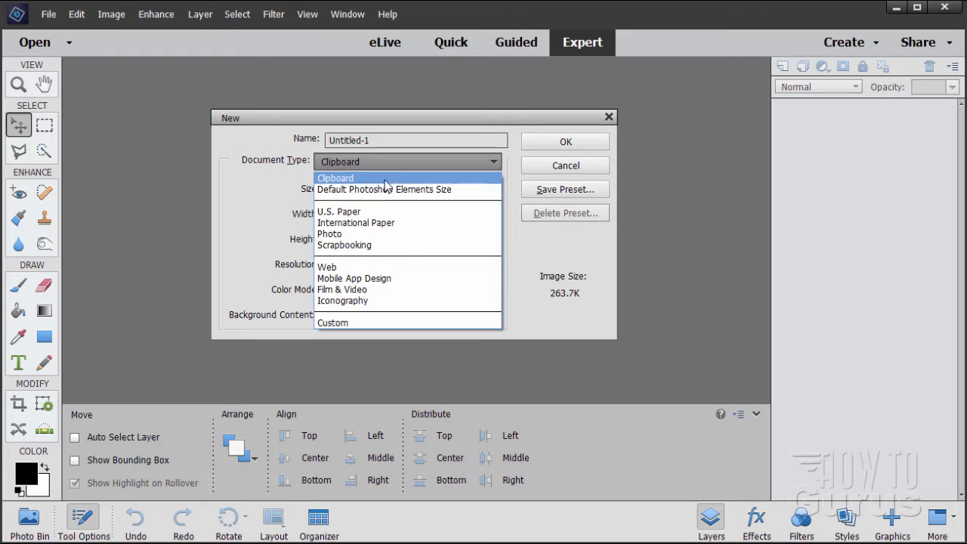
click(352, 188)
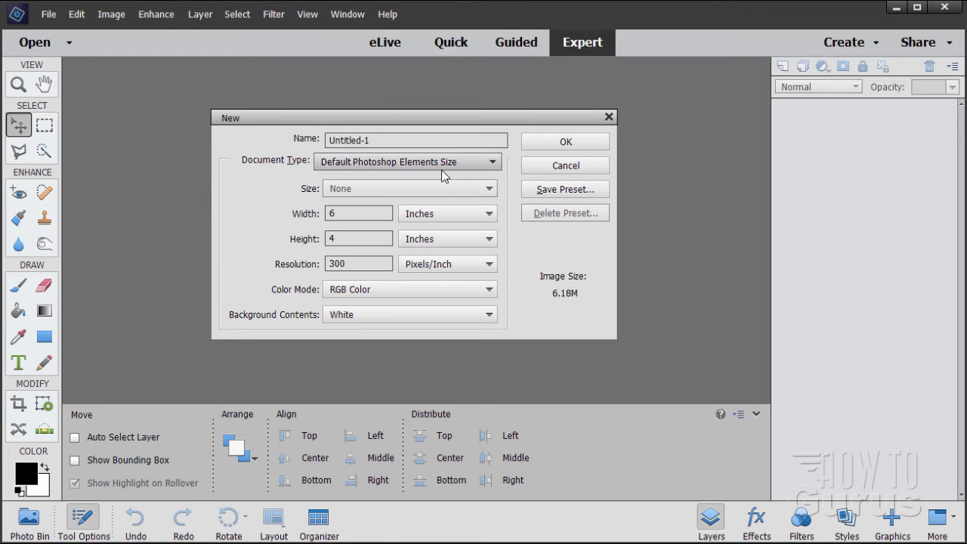
drag(350, 215, 310, 215)
key(Tab)
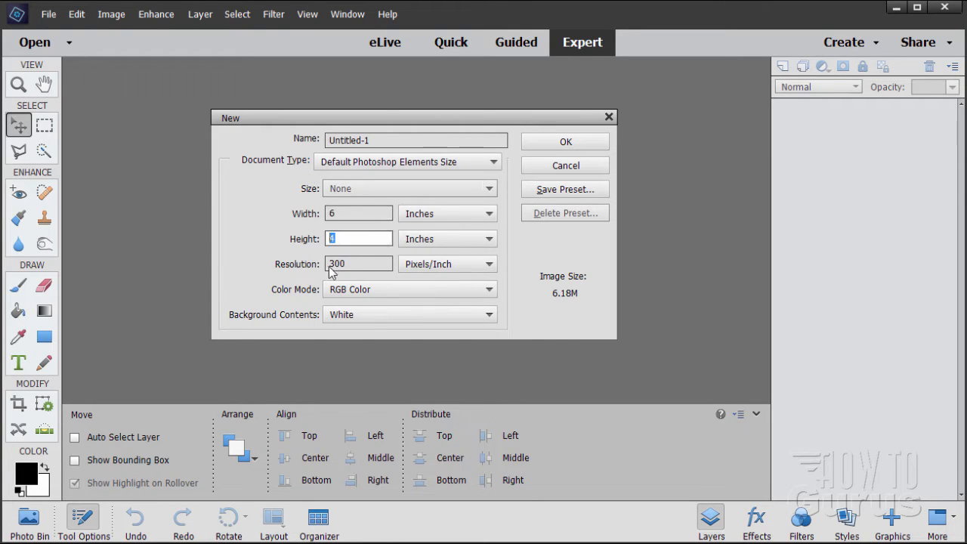
drag(360, 269, 322, 291)
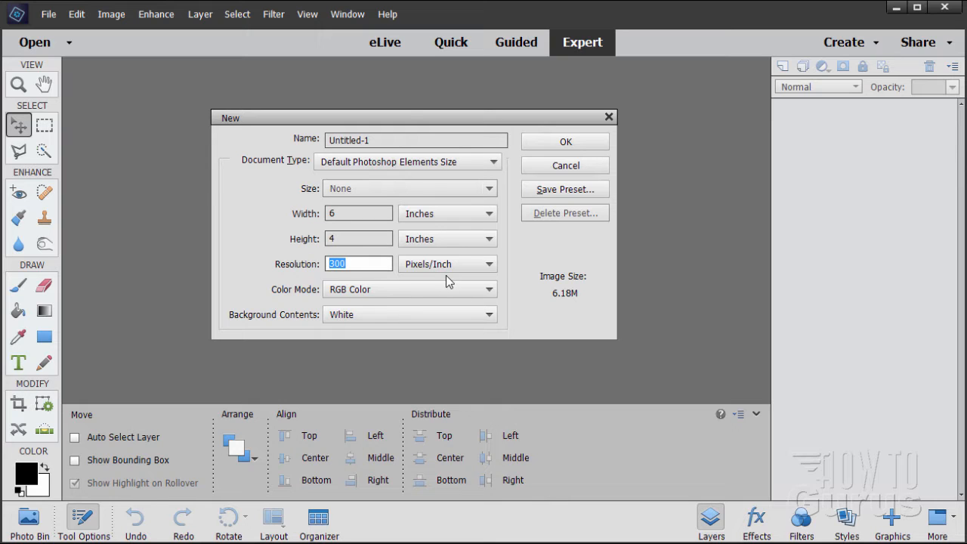
click(573, 143)
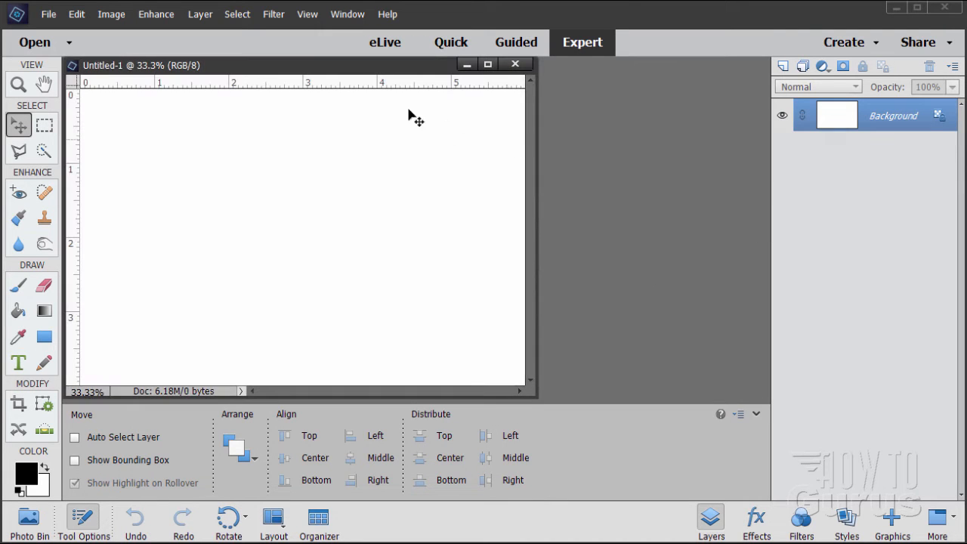
- Check the Allow Floating Documents in Expert Mode preference and dock the floating blank document as a tab
drag(355, 68, 441, 99)
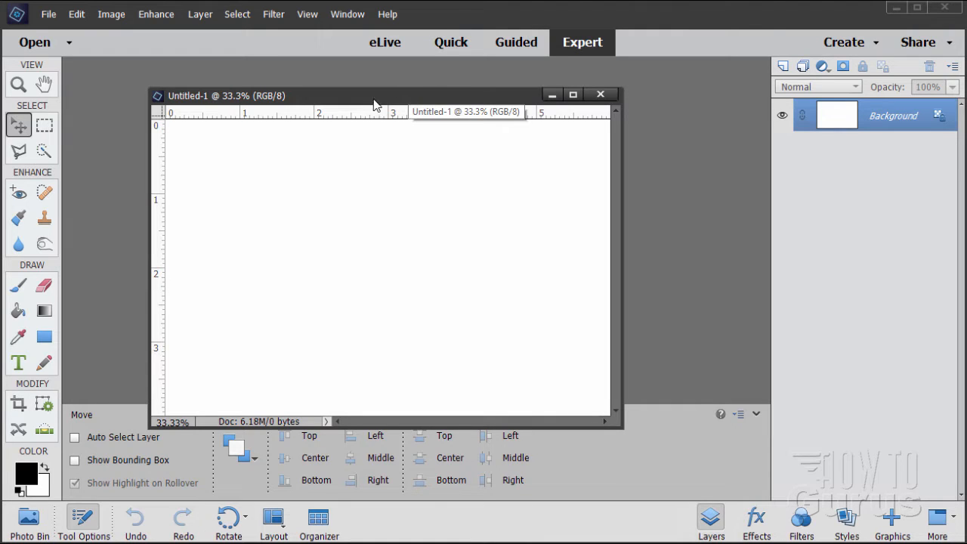
drag(373, 104, 376, 104)
click(76, 15)
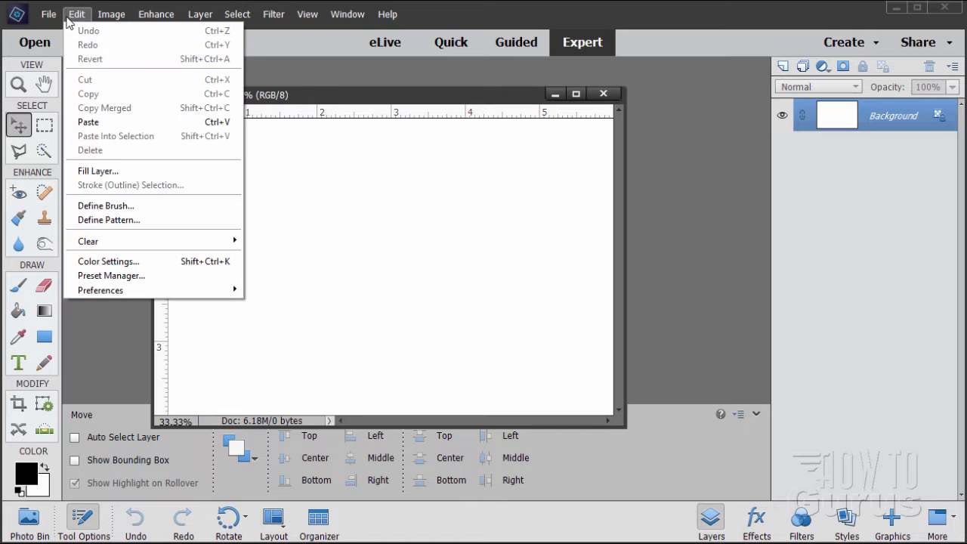
mouse_move(219, 290)
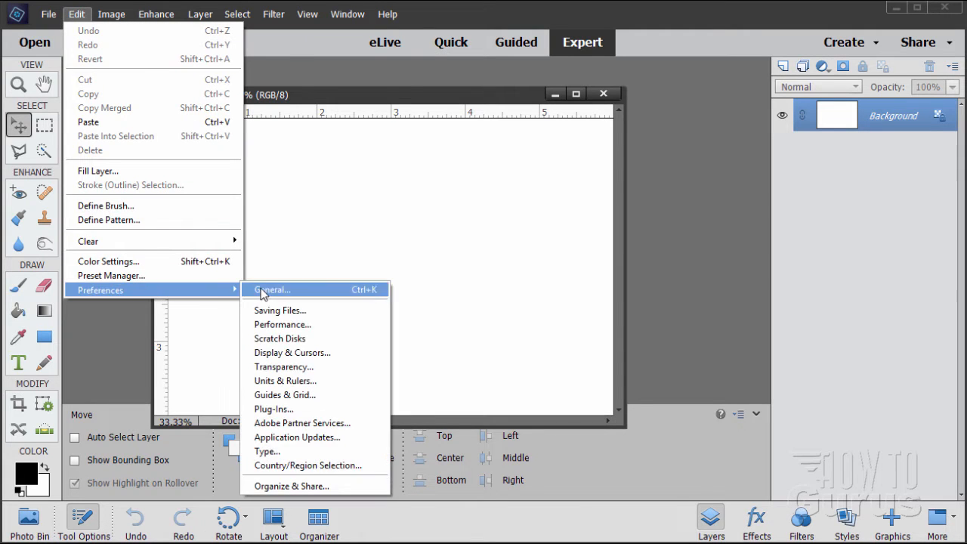
click(262, 292)
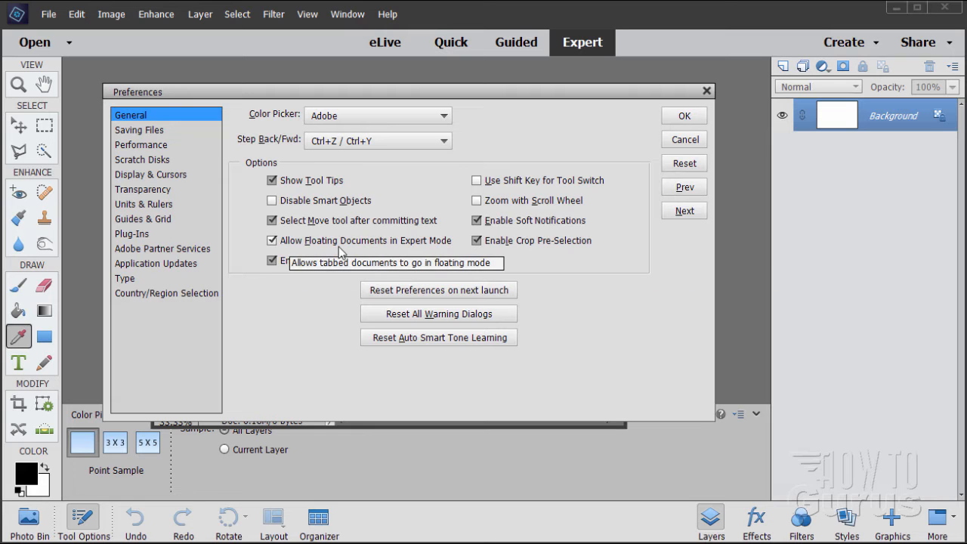
click(695, 123)
drag(399, 104, 409, 66)
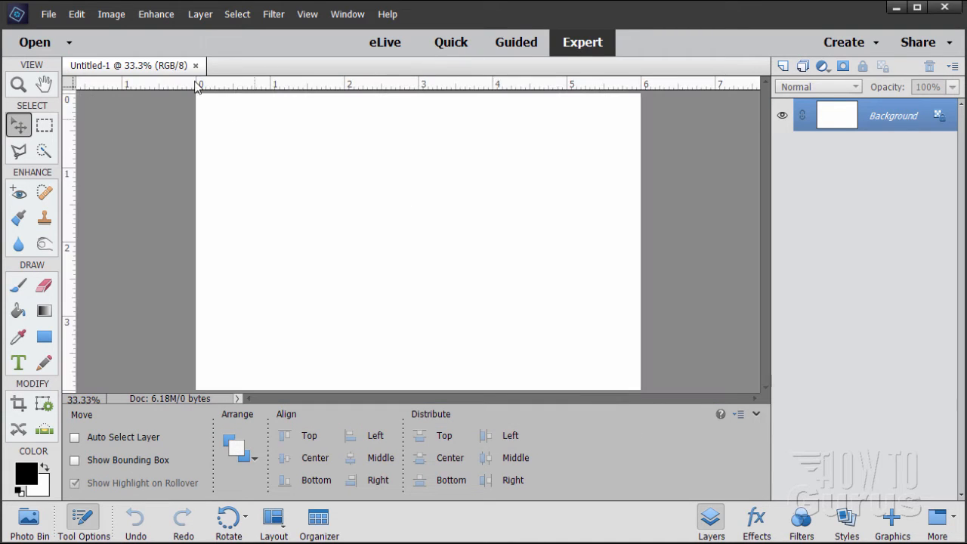
drag(155, 67, 336, 66)
- Open clover background pattern.jpg and position its floating window over the blank document
click(52, 15)
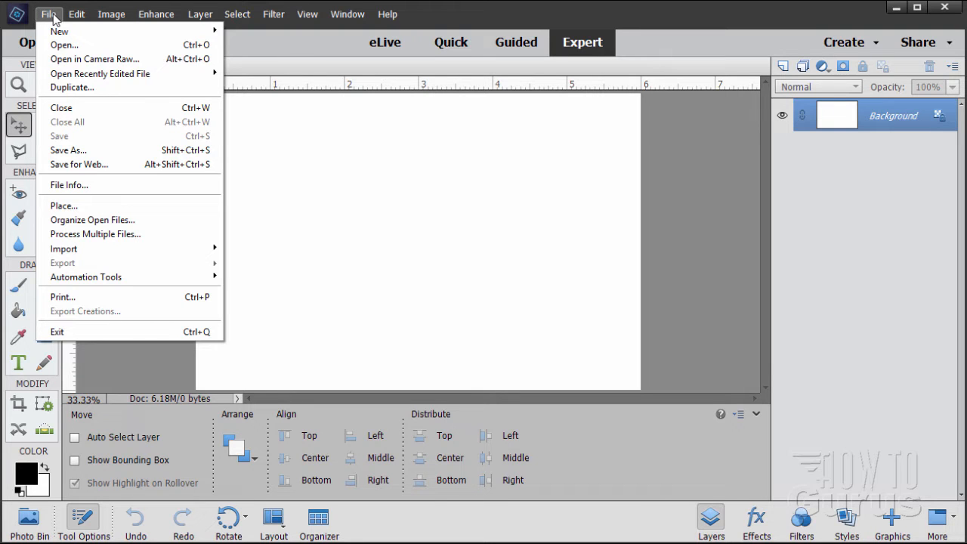
click(64, 44)
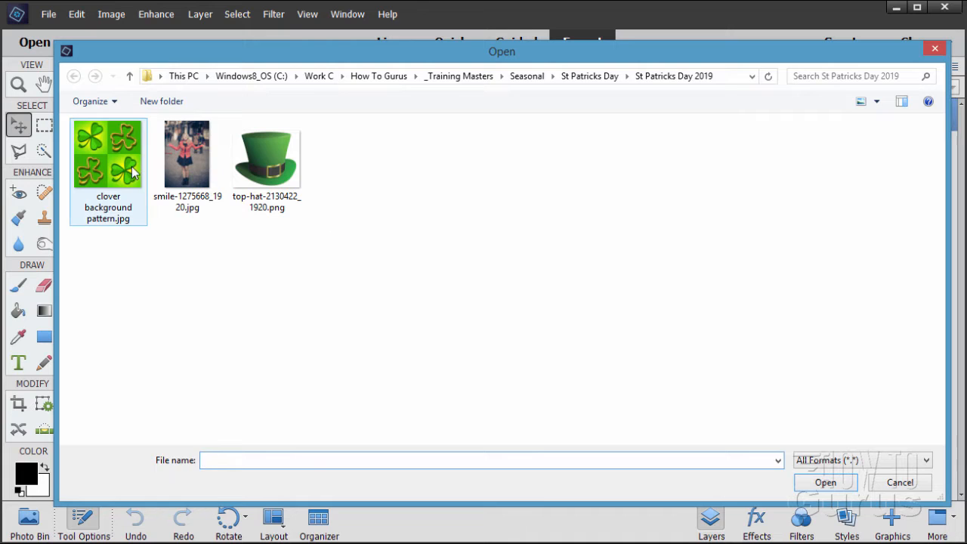
click(117, 170)
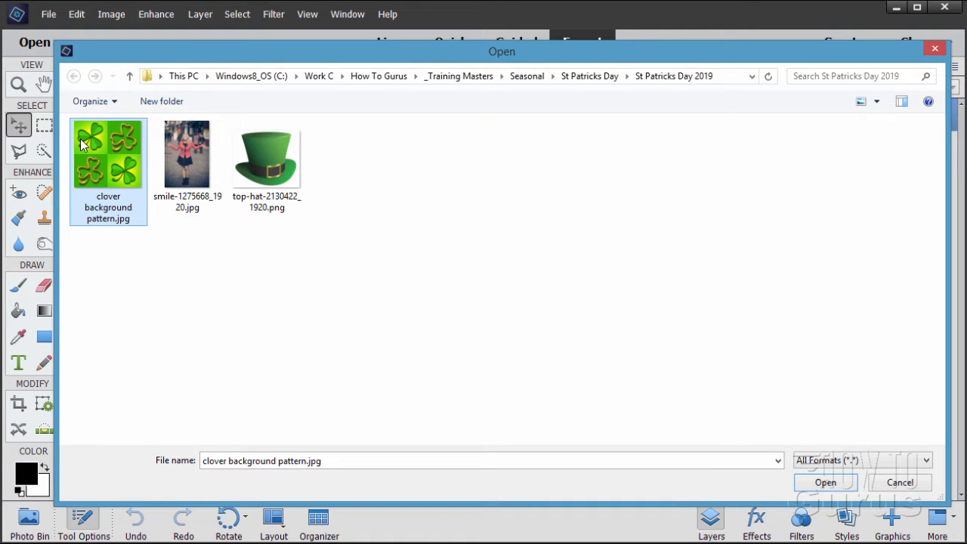
click(815, 488)
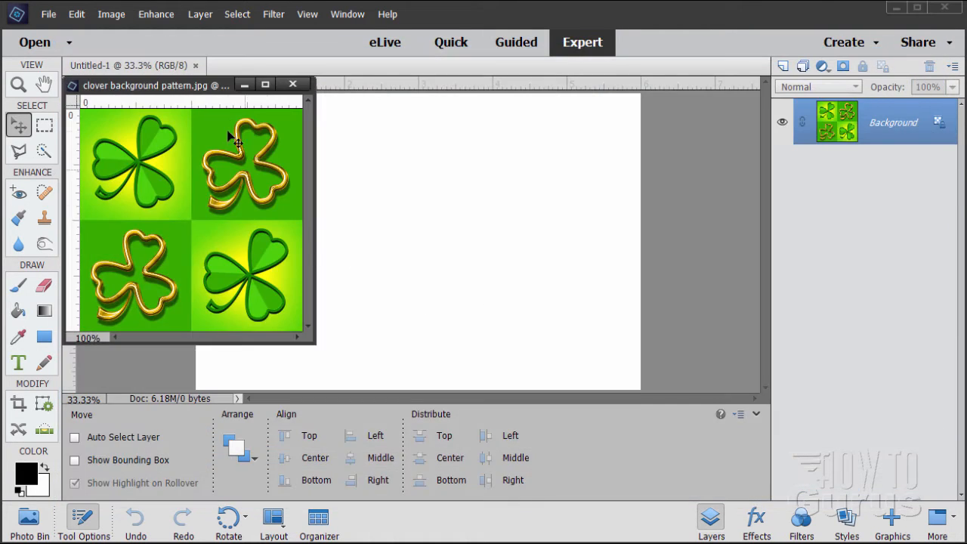
drag(181, 94, 251, 127)
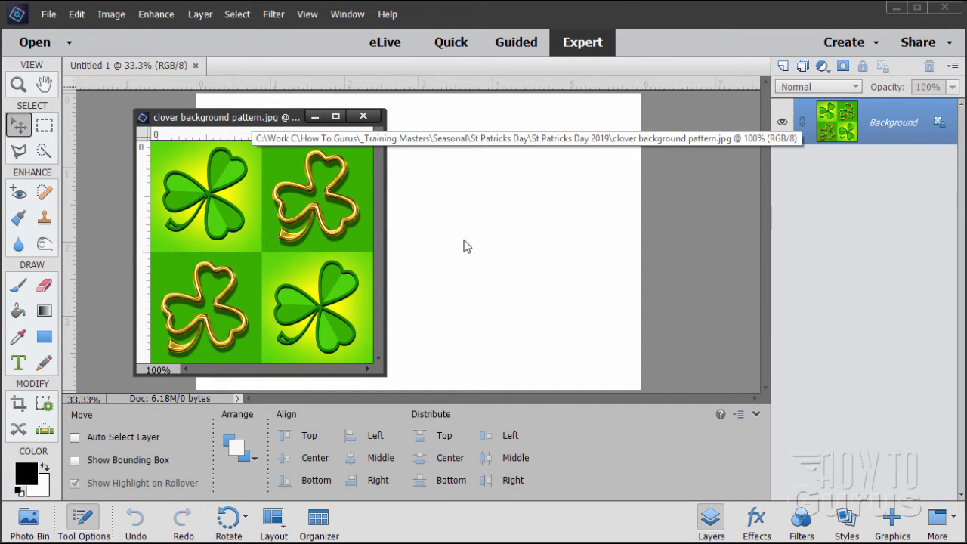
click(99, 185)
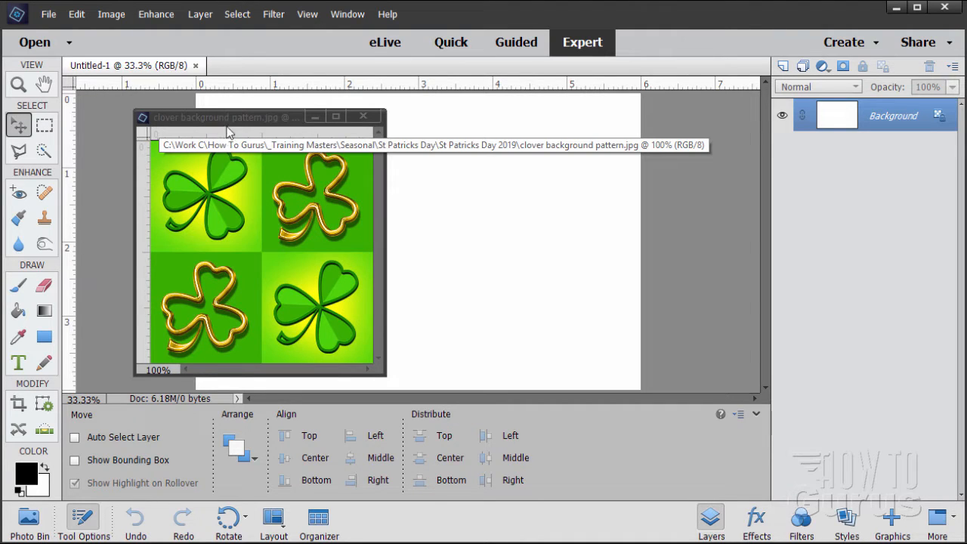
drag(229, 130, 236, 127)
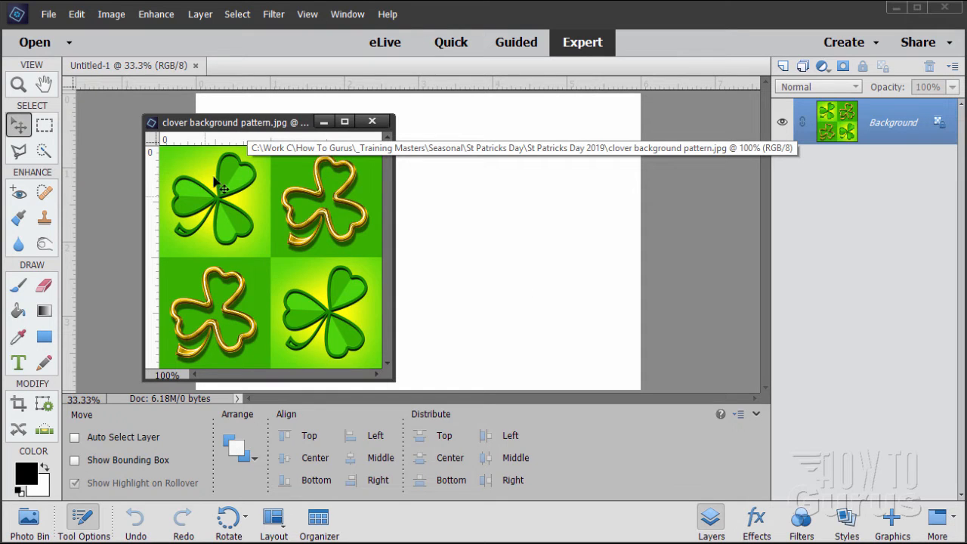
- Select the entire clover image and copy it
click(235, 18)
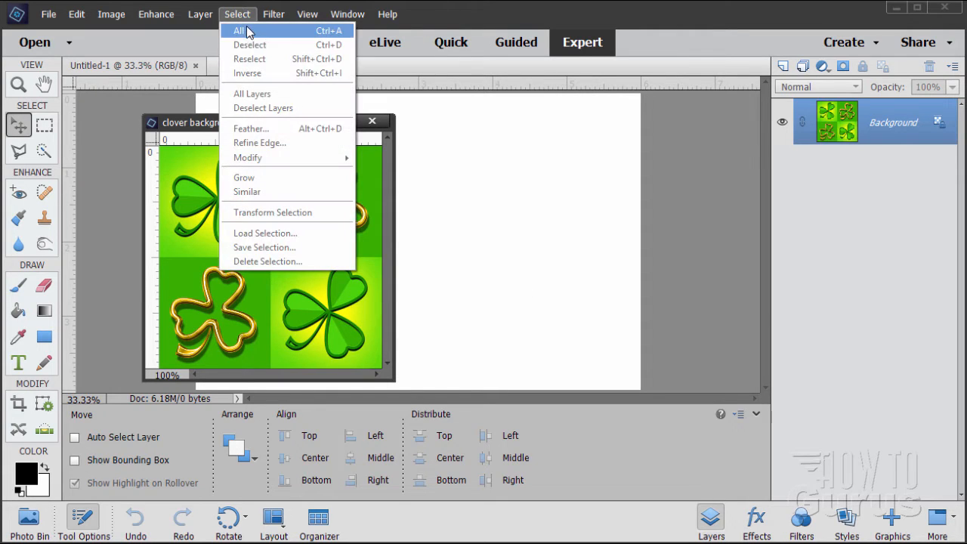
click(240, 31)
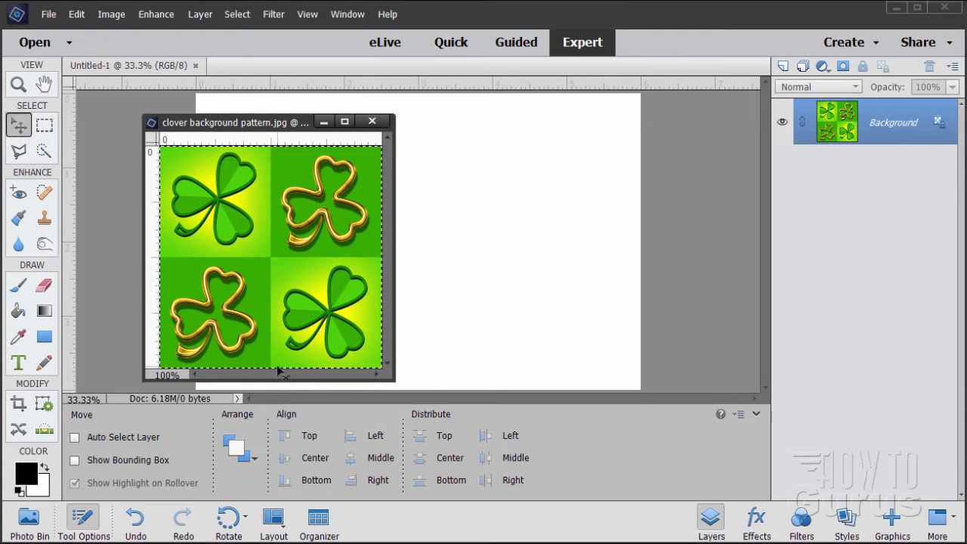
click(78, 15)
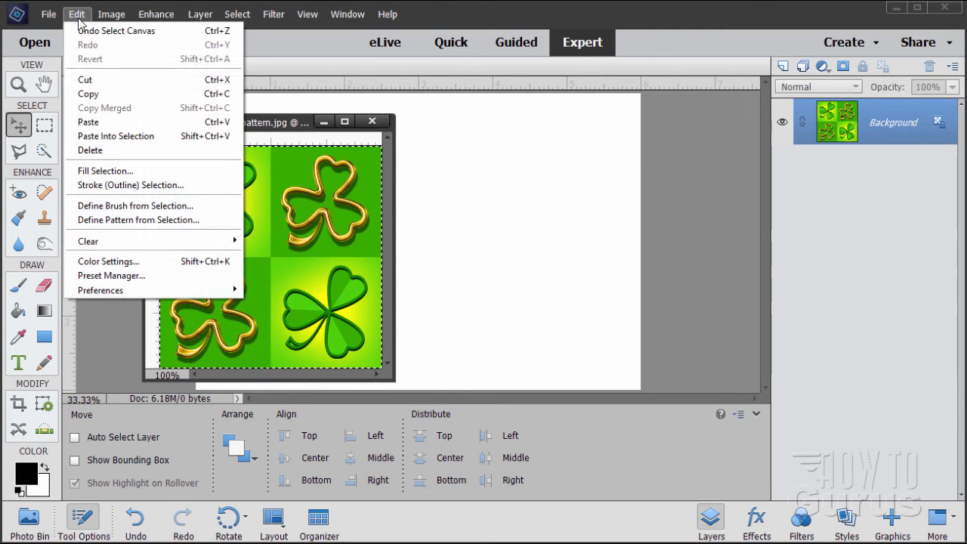
click(89, 94)
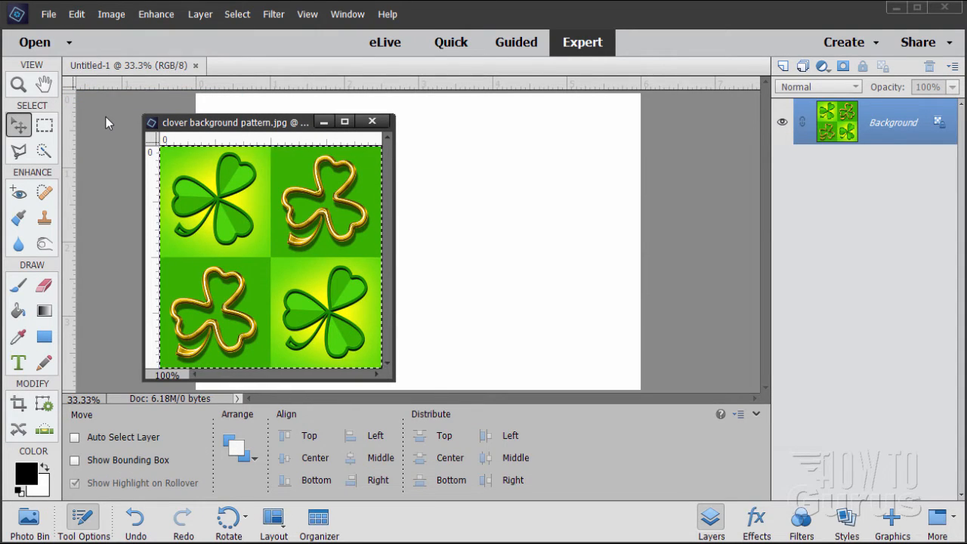
- Define the selected clover image as a pattern named clover background pattern.jpg, and close the clover file
click(78, 15)
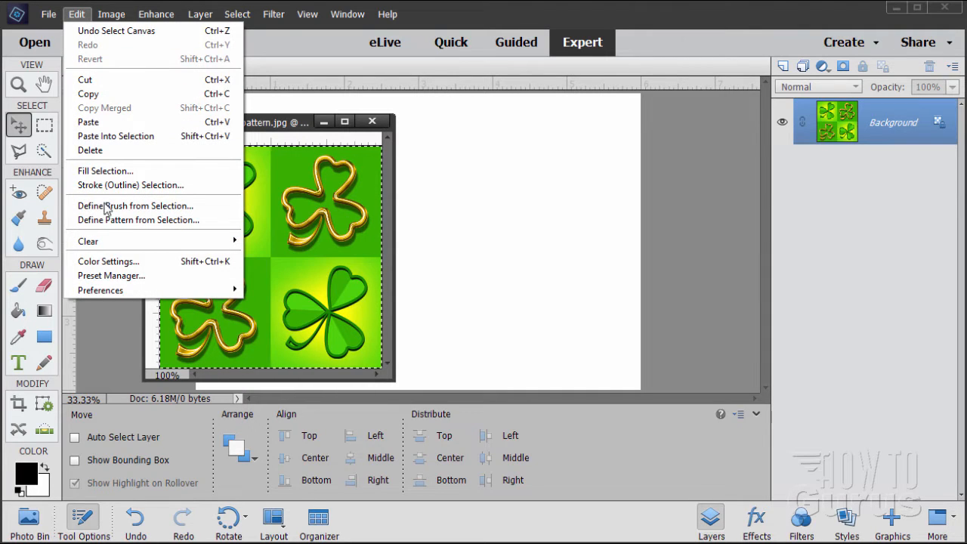
click(185, 220)
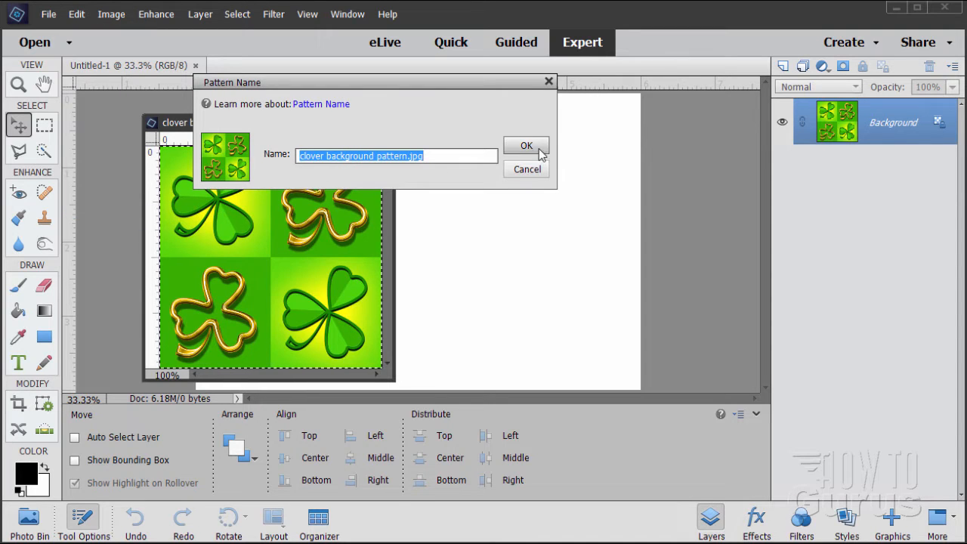
click(527, 146)
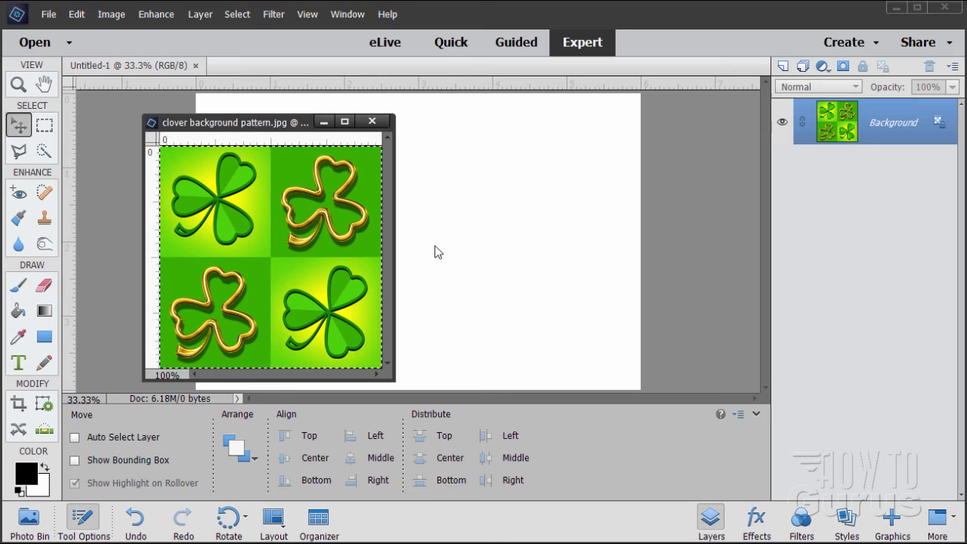
click(372, 121)
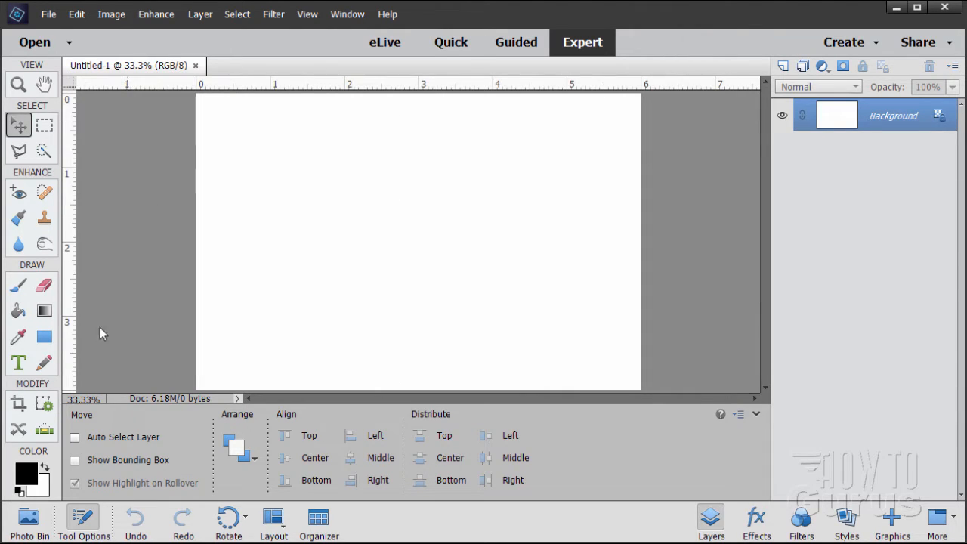
- Set the Paint Bucket to fill with a pattern and choose the last clover pattern in the Default set
click(19, 311)
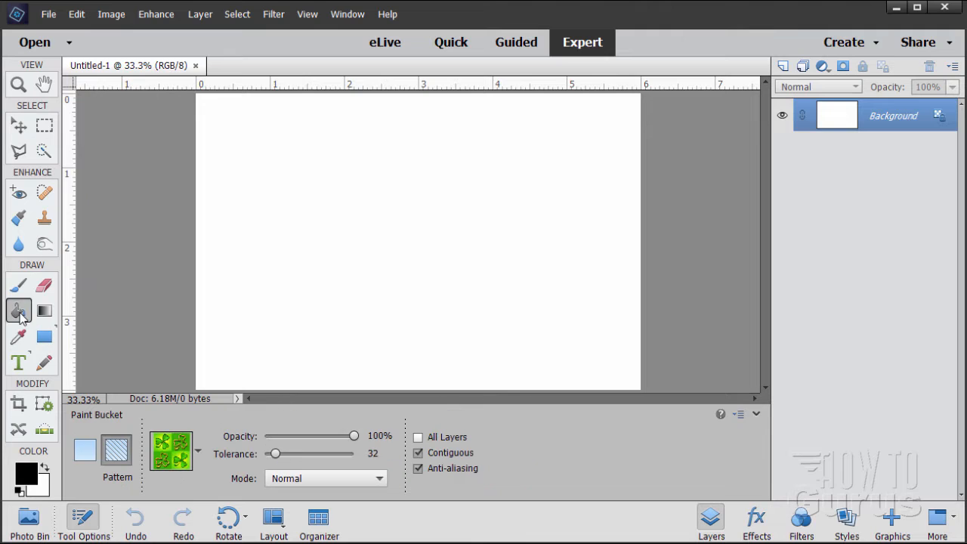
click(85, 451)
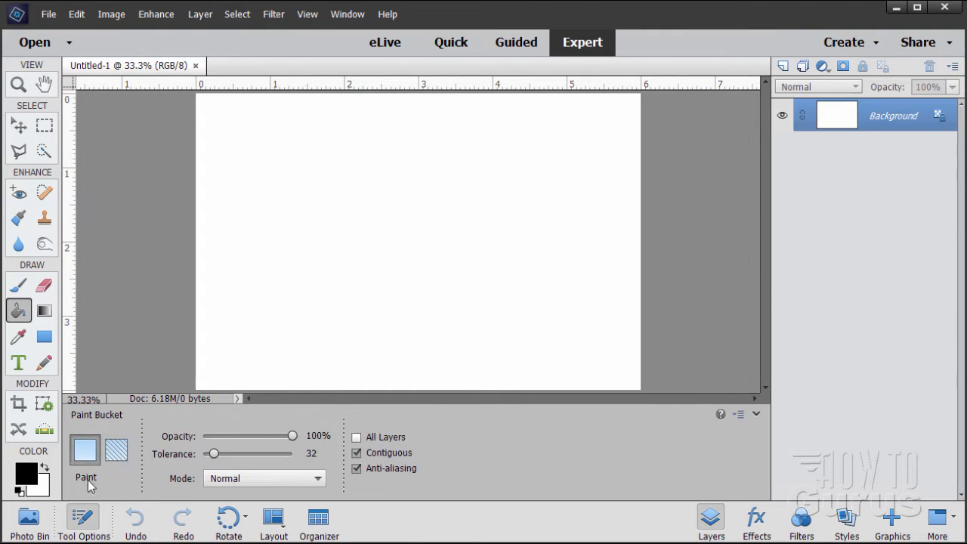
click(117, 452)
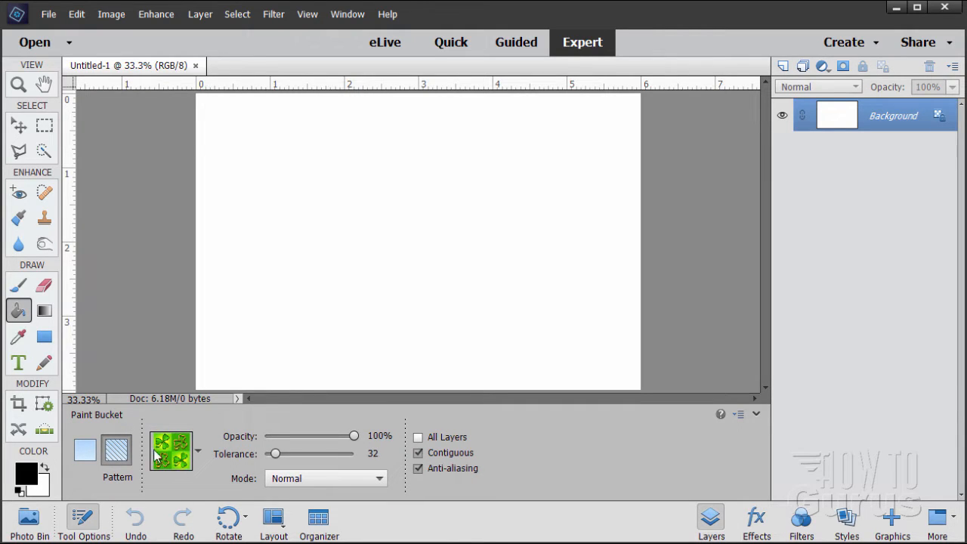
click(198, 452)
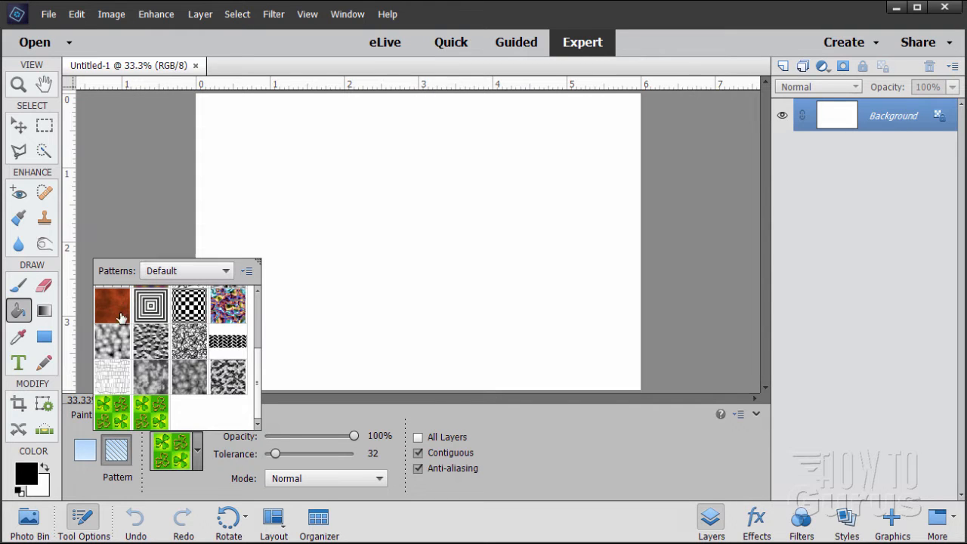
scroll(265, 348, up, 3)
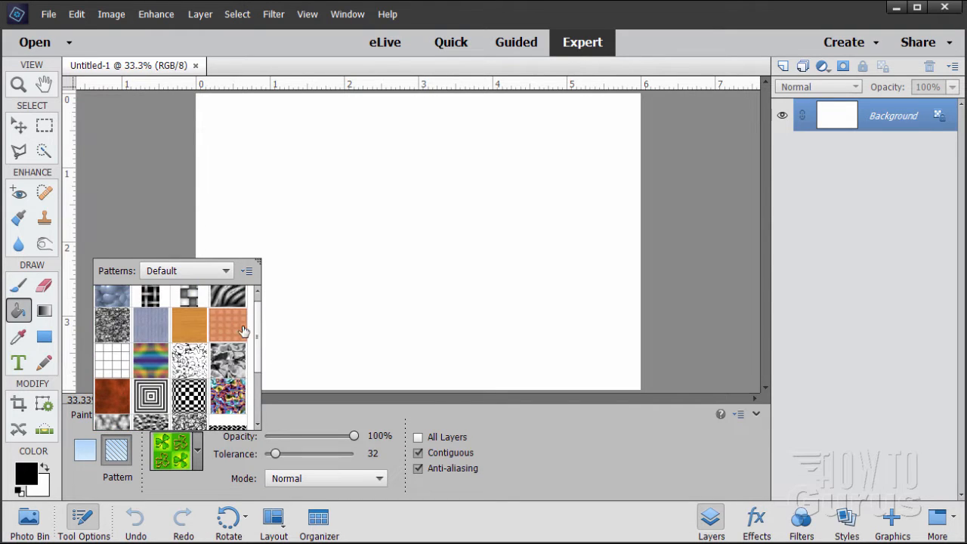
scroll(260, 335, up, 1)
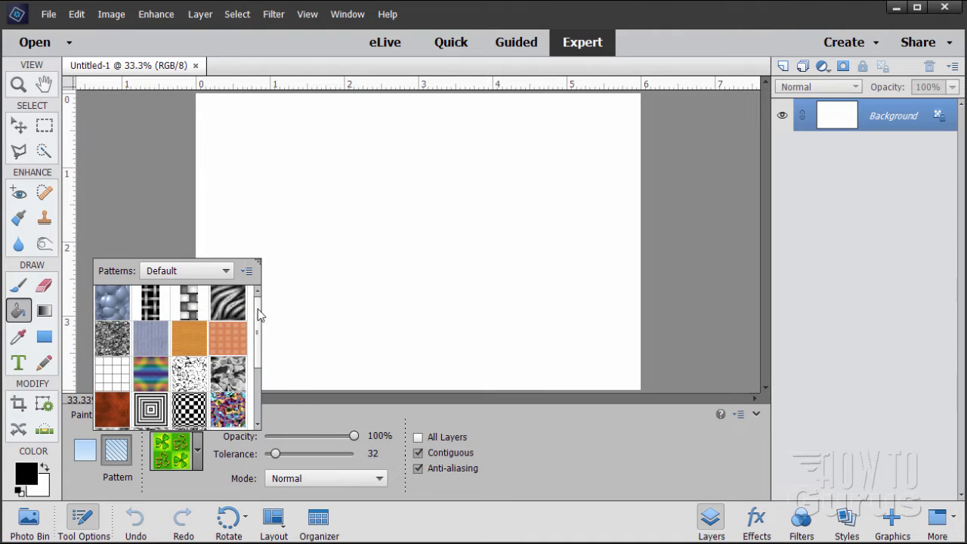
scroll(259, 318, down, 3)
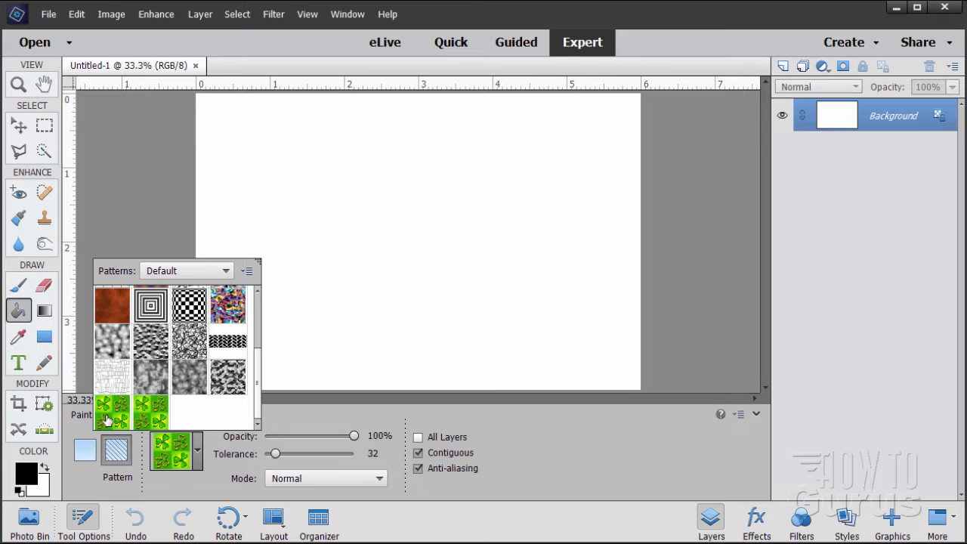
double_click(156, 415)
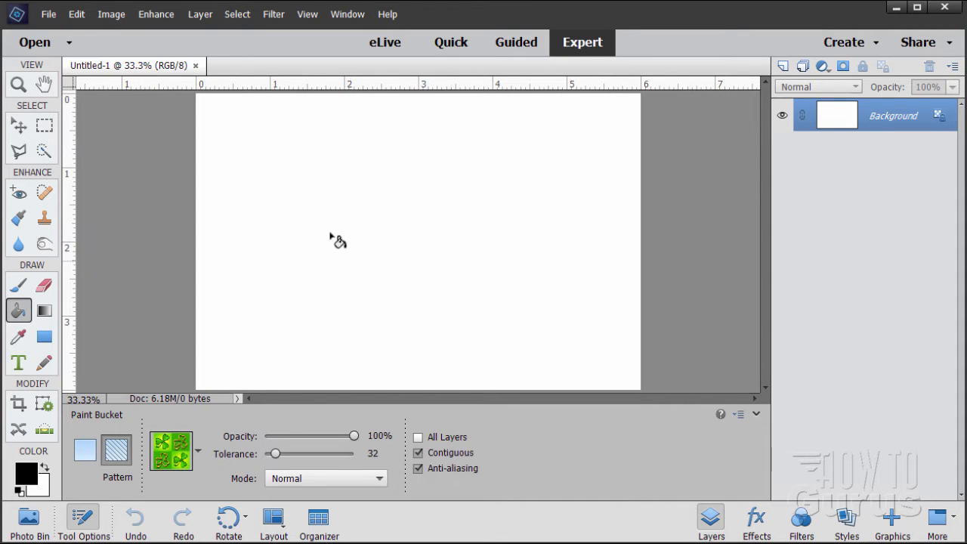
- Fill the blank document with the chosen clover pattern
click(364, 218)
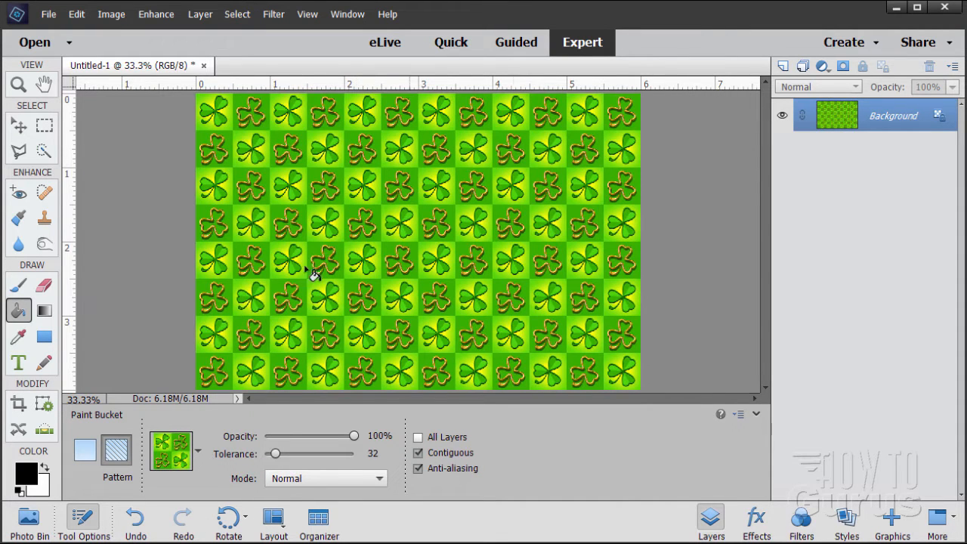
click(19, 126)
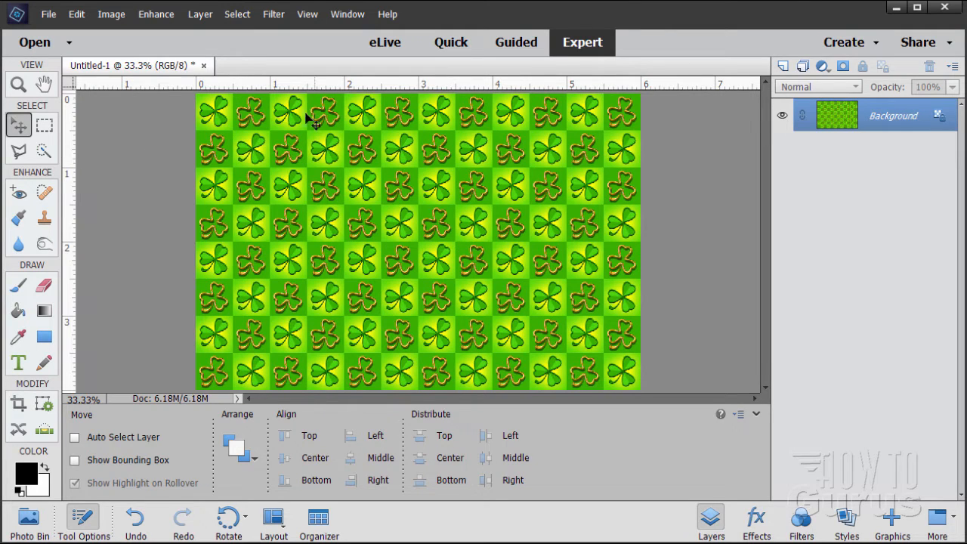
- Browse the Graphics library's Backgrounds category for the ready-made clover designs
click(892, 519)
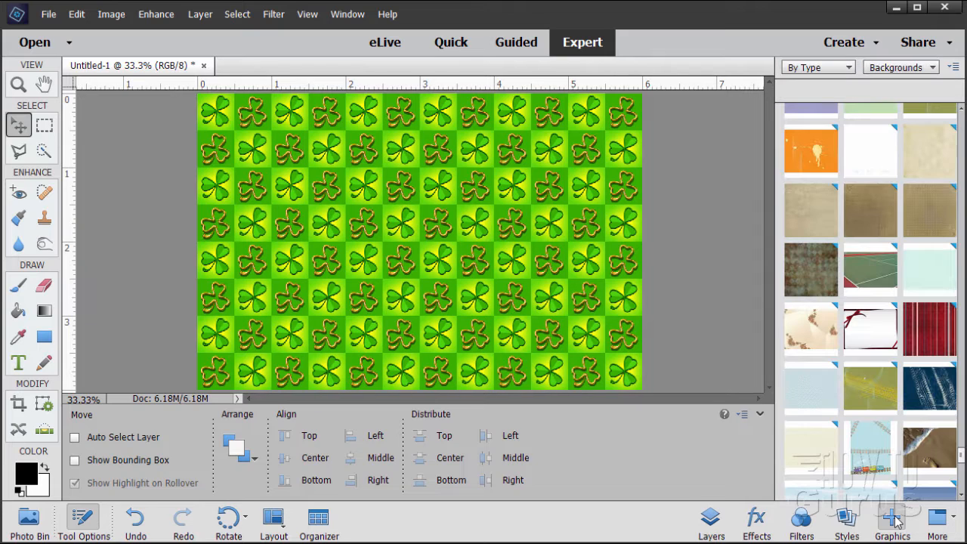
click(898, 69)
click(896, 89)
scroll(920, 280, up, 10)
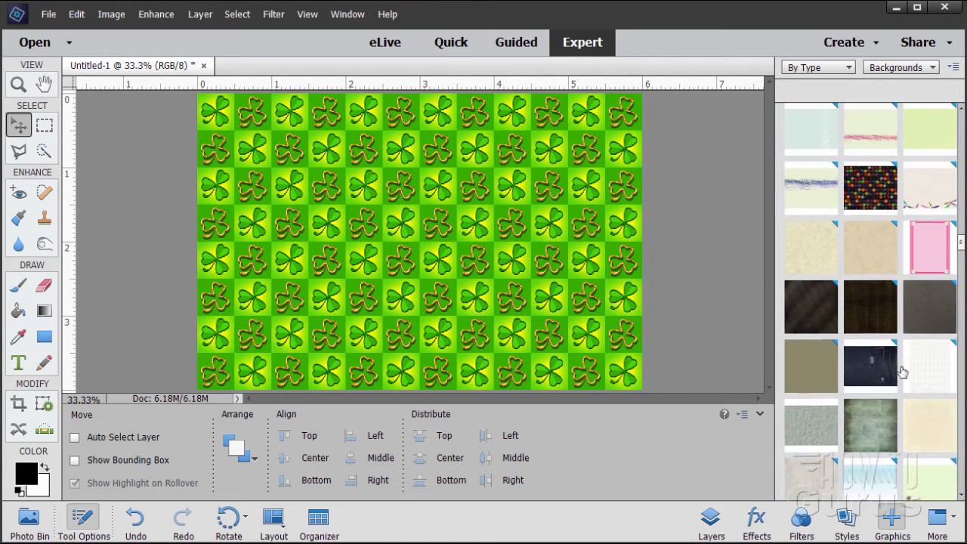
scroll(901, 372, up, 4)
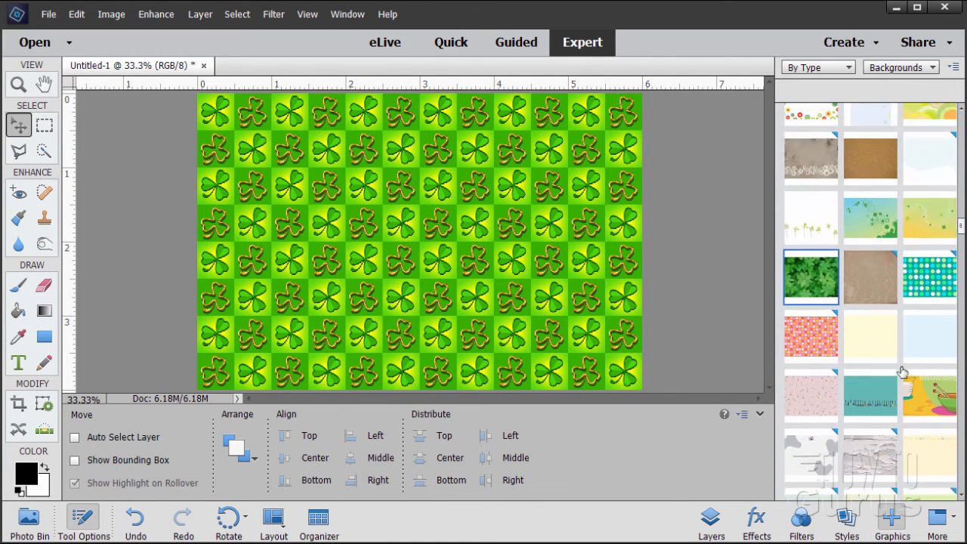
- Try four library backgrounds in turn on the document: the clover stems, Clover Reaction, the yellow-green clover swirl and the clover leaf photo
double_click(814, 234)
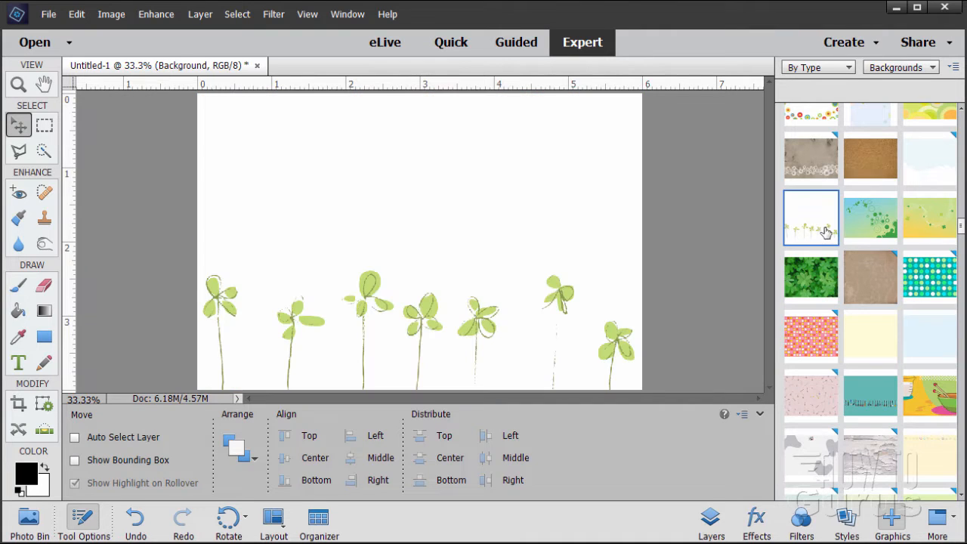
double_click(870, 230)
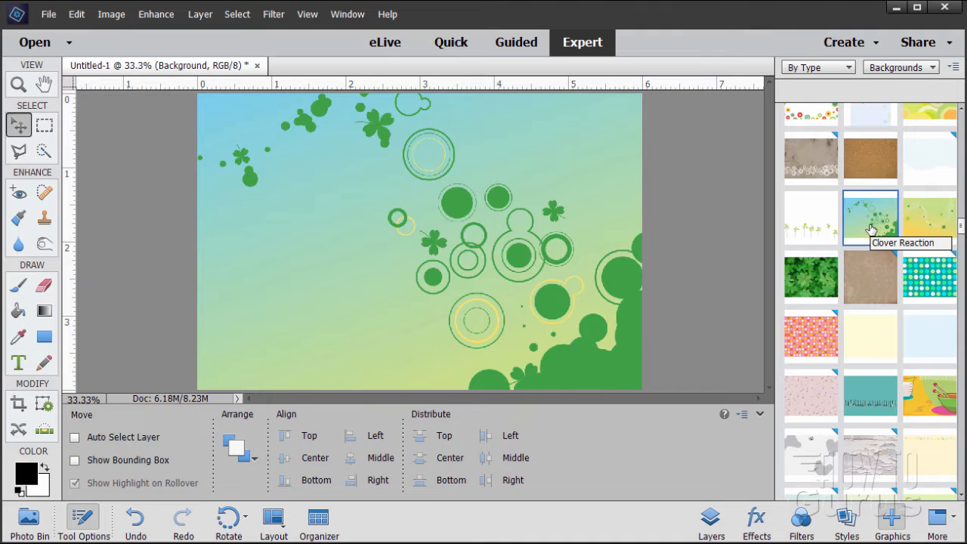
double_click(937, 225)
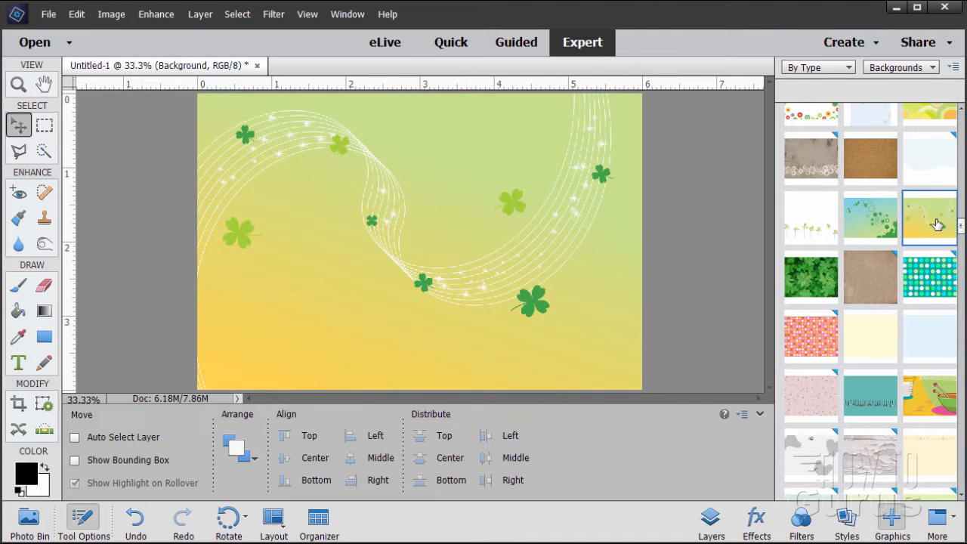
double_click(816, 280)
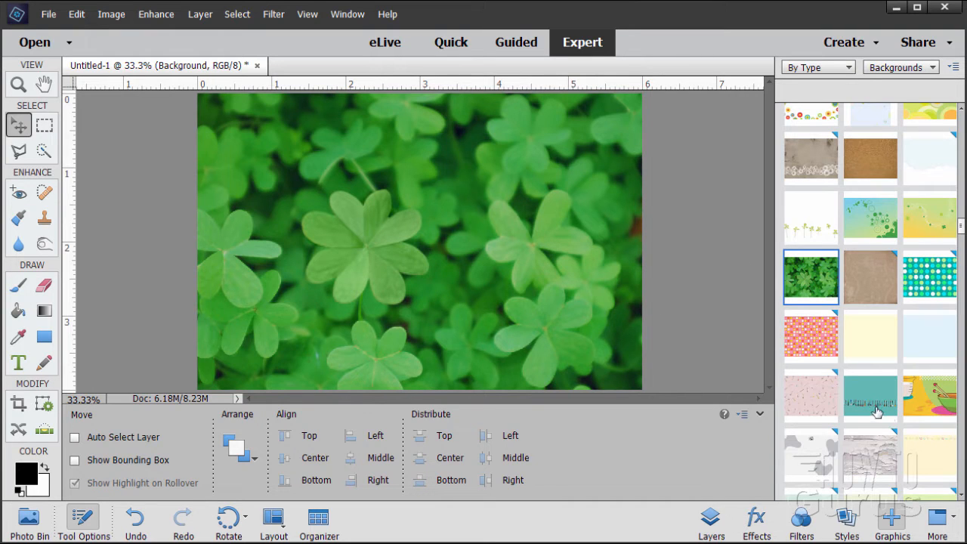
- Try the Paint Bucket pattern fill on the placed clover leaf photo, rasterizing its background layer
click(711, 520)
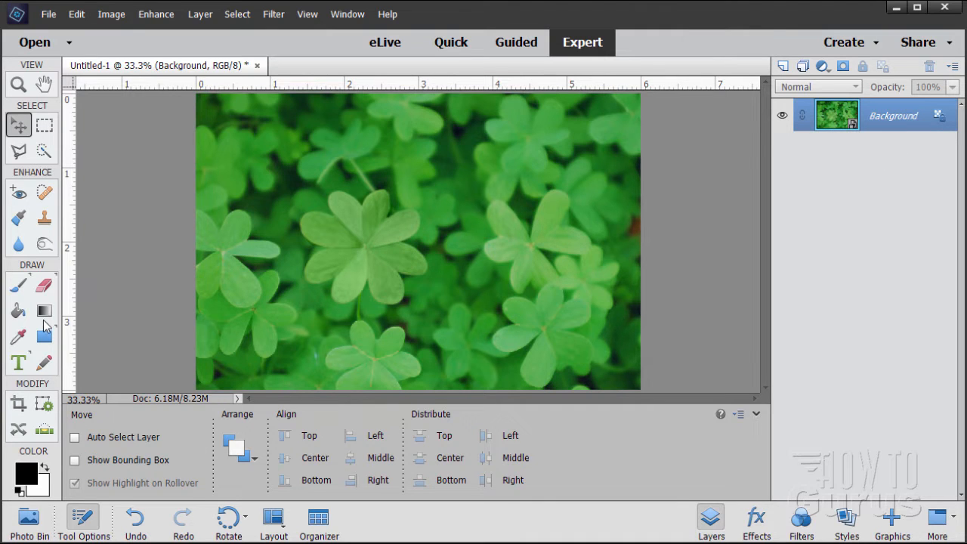
click(18, 310)
click(260, 283)
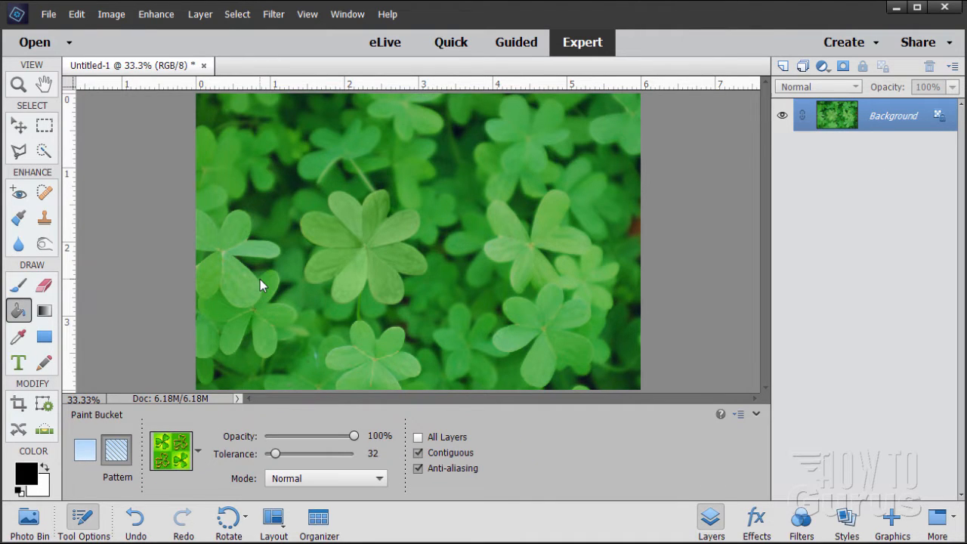
- Undo the layer rasterizing and all four placed library backgrounds, going back to the clover pattern fill
click(76, 14)
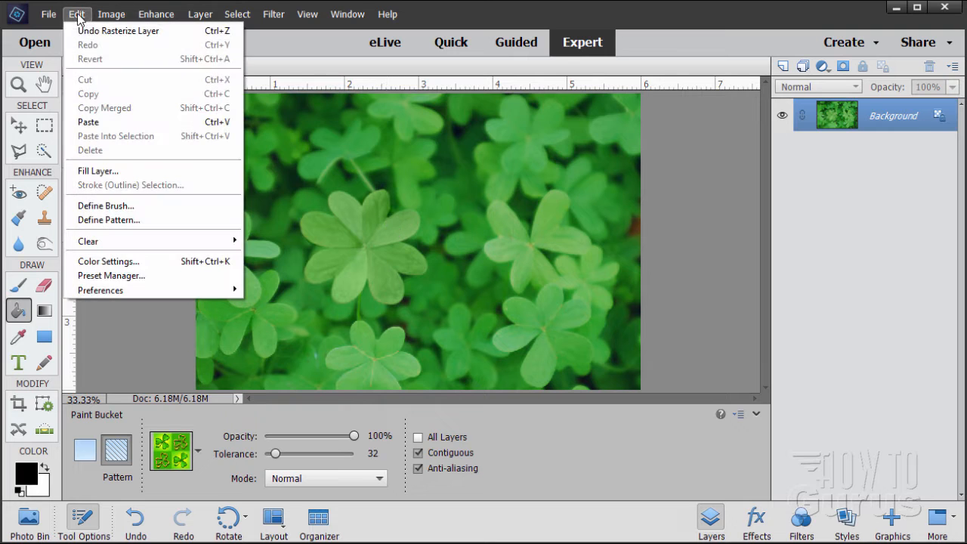
click(87, 32)
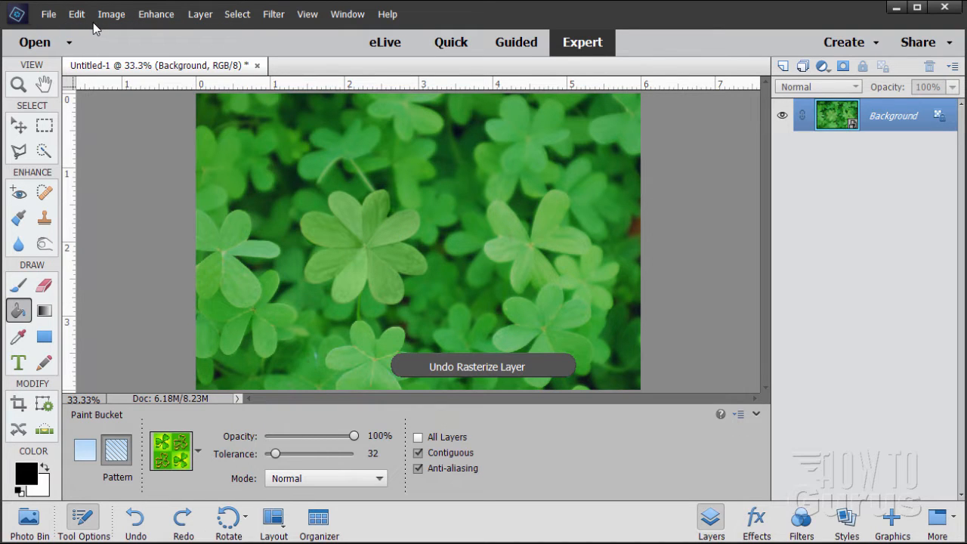
click(77, 13)
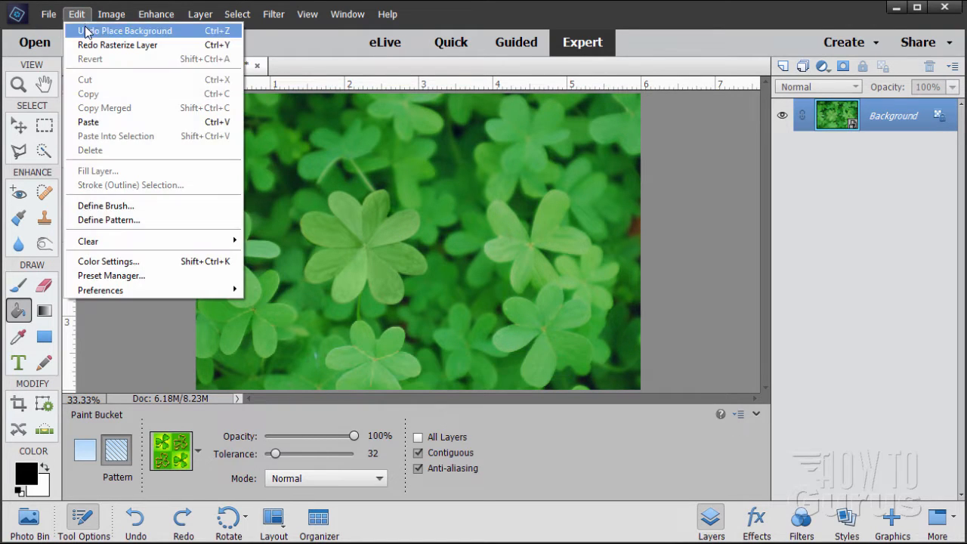
click(86, 31)
click(77, 14)
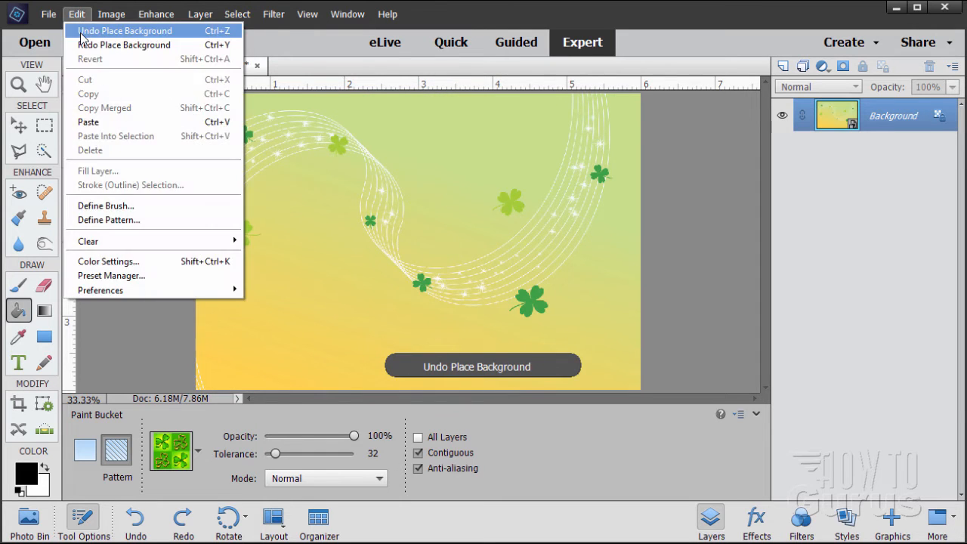
click(83, 31)
click(76, 14)
click(87, 32)
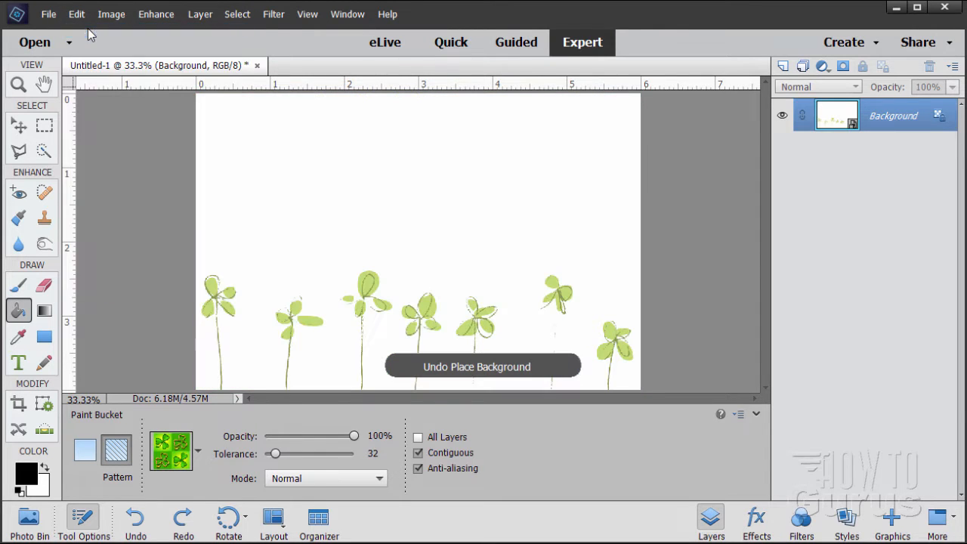
click(77, 14)
click(85, 31)
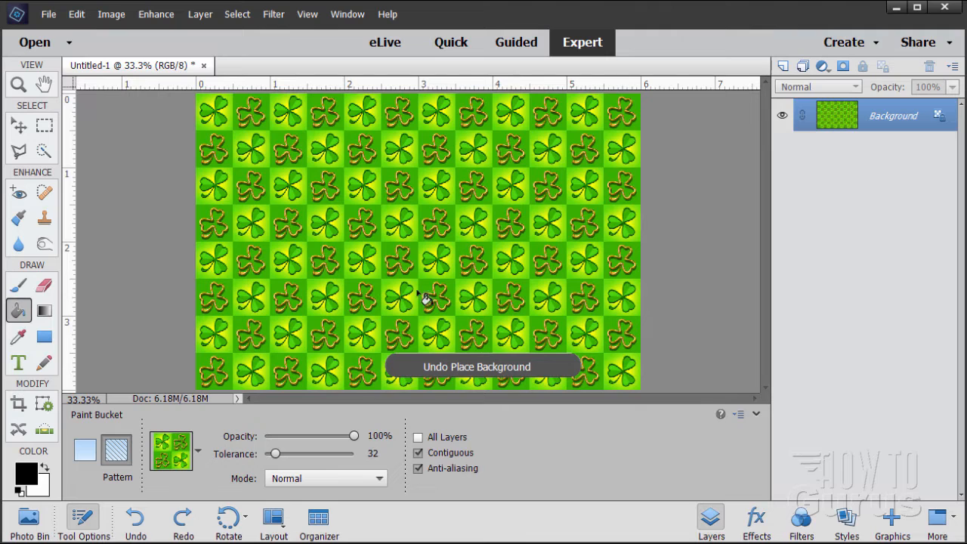
- Place smile-1275668_1920.jpg into the clover document as a new layer and accept its default placement
click(20, 126)
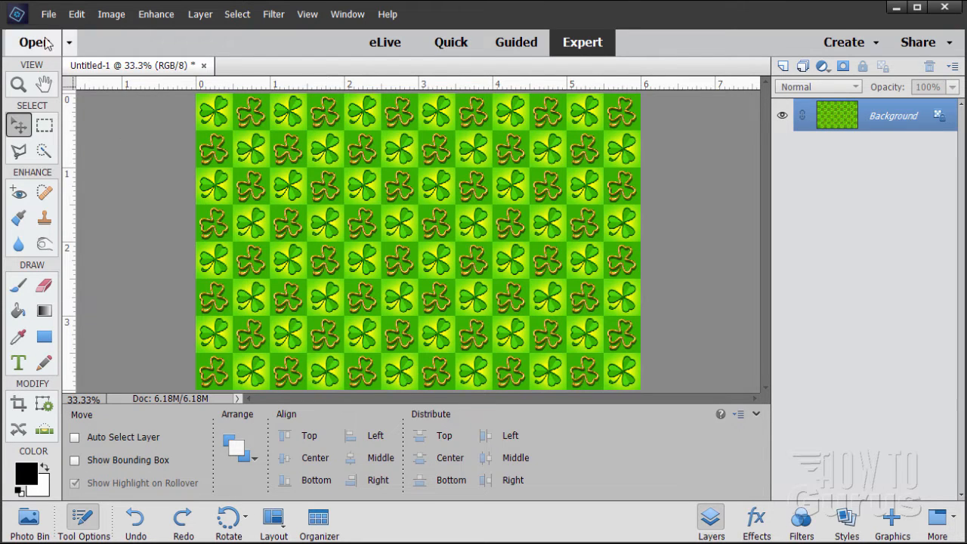
click(48, 14)
click(74, 212)
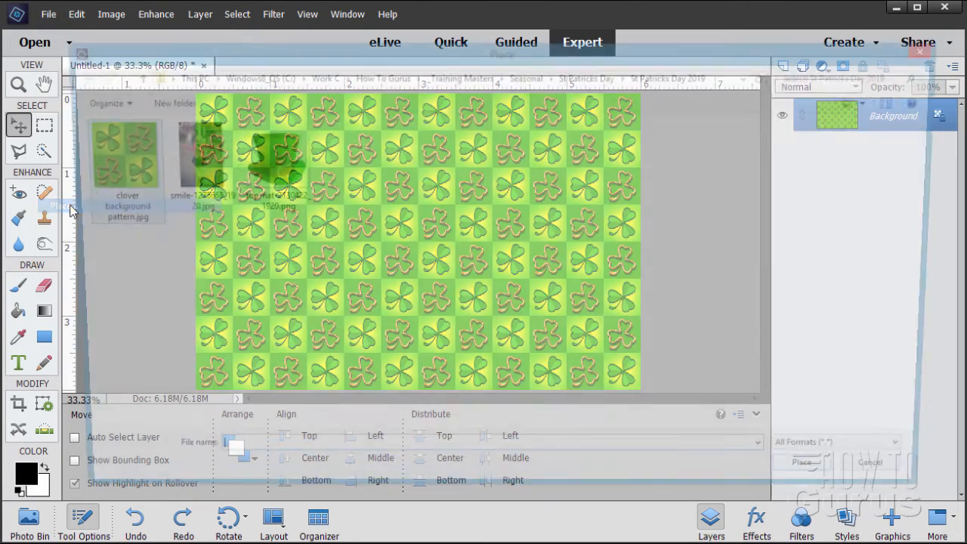
click(190, 147)
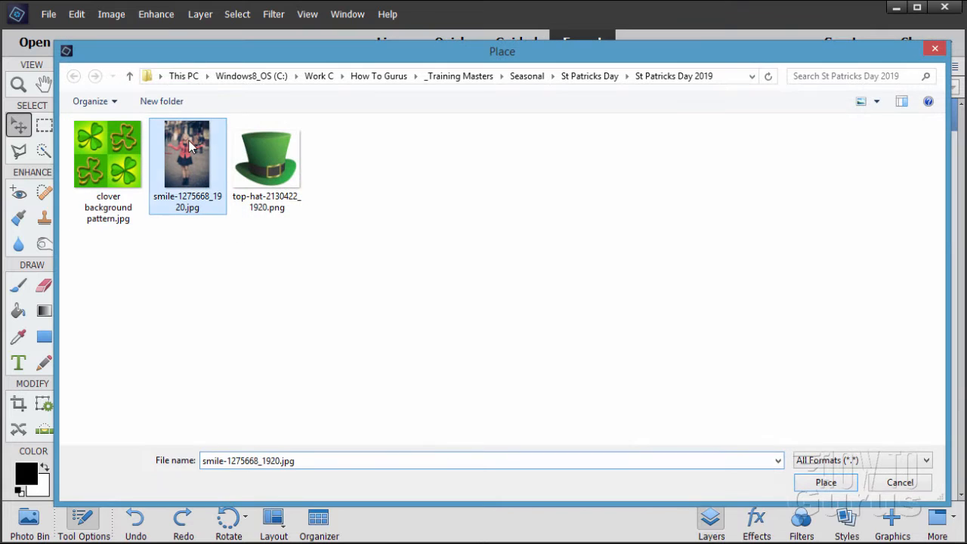
click(826, 483)
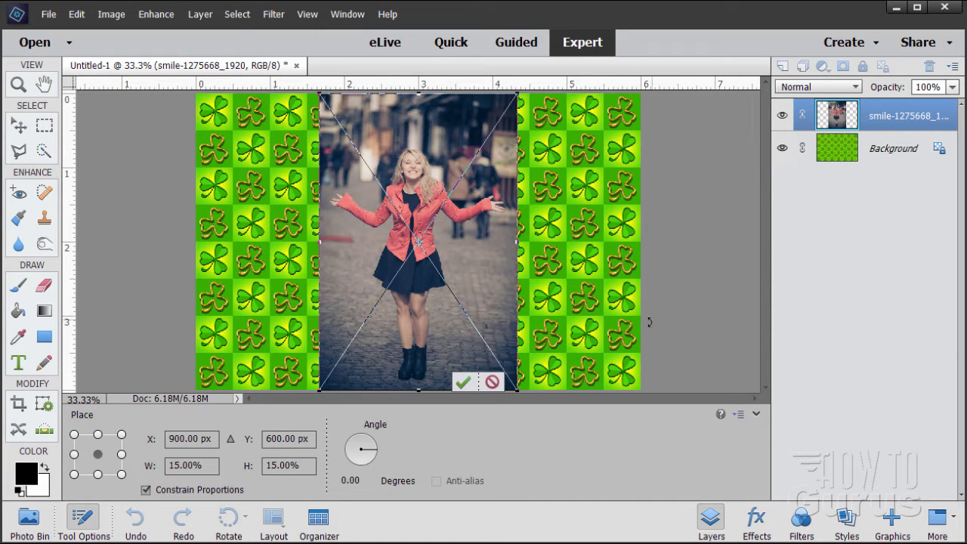
click(462, 382)
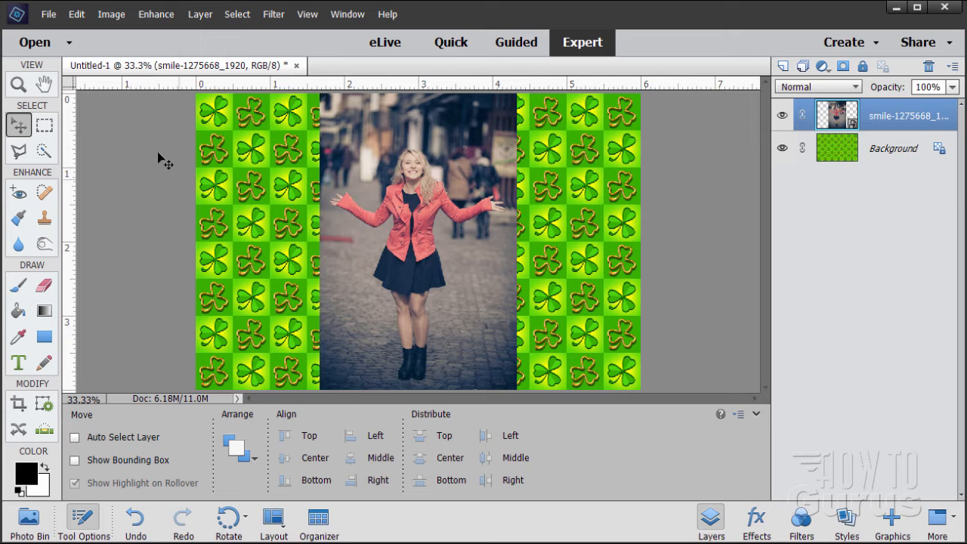
- Reduce the opacity of the placed photo layer to 76%
click(21, 87)
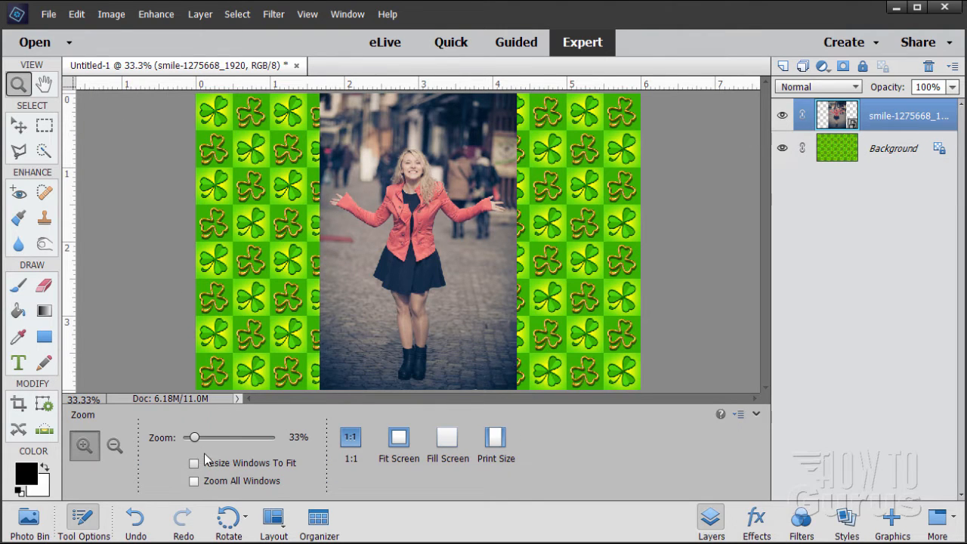
drag(195, 438, 192, 442)
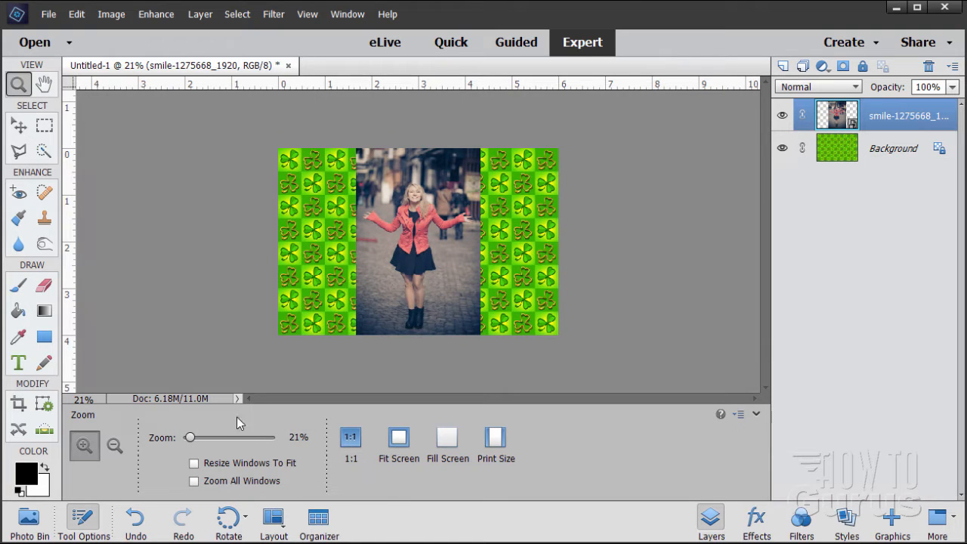
click(25, 130)
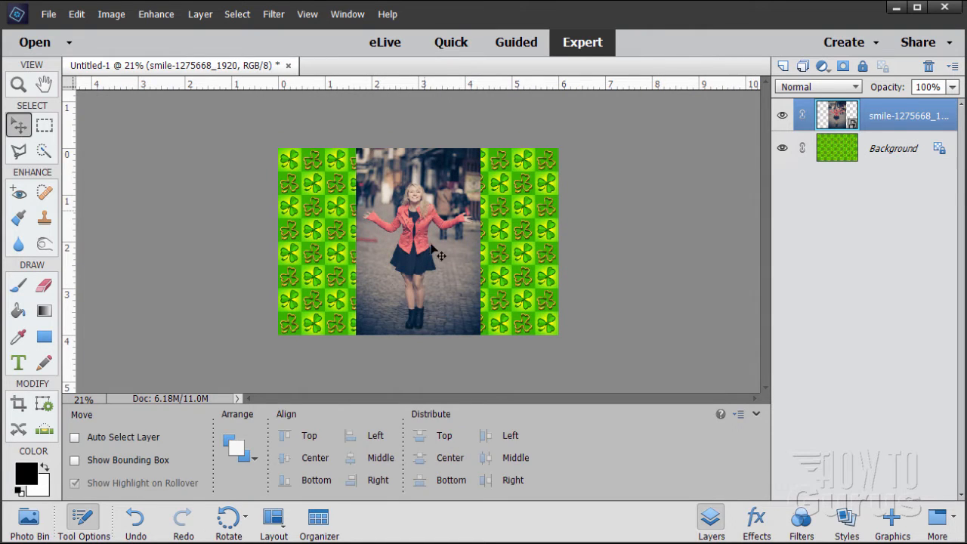
click(952, 86)
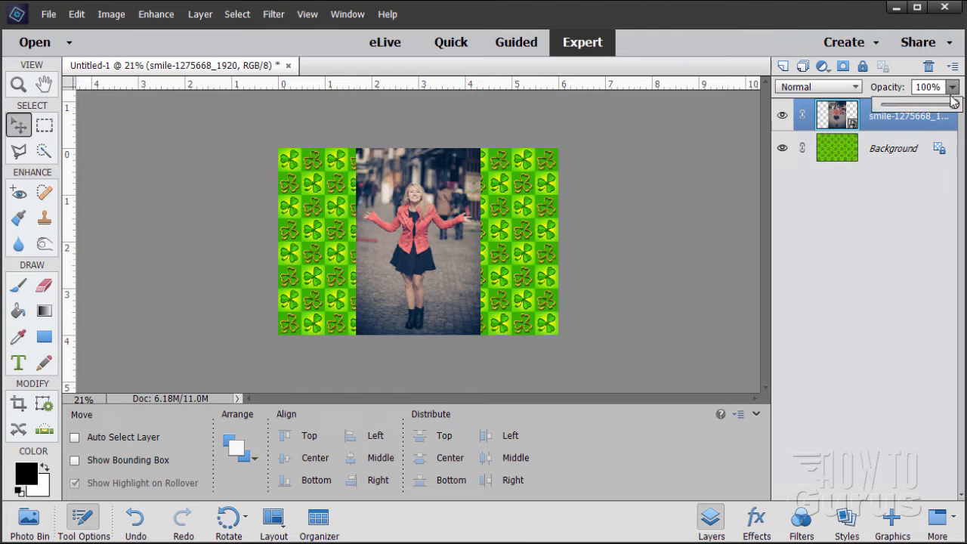
drag(920, 110, 937, 112)
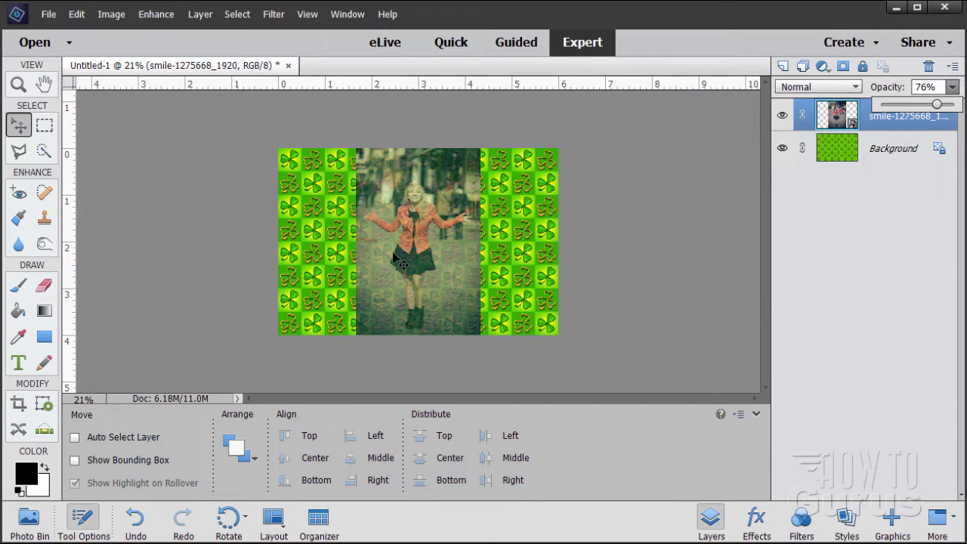
- Scale the woman's photo proportionally to about 31.5% and position it at about X 922 px, Y 920 px, framing her outstretched arms
key(ctrl+t)
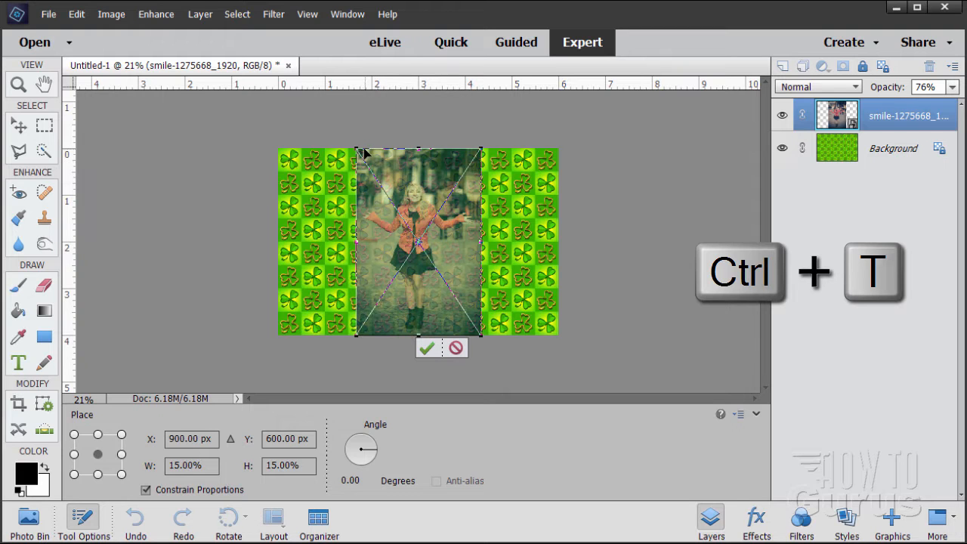
drag(364, 153, 333, 117)
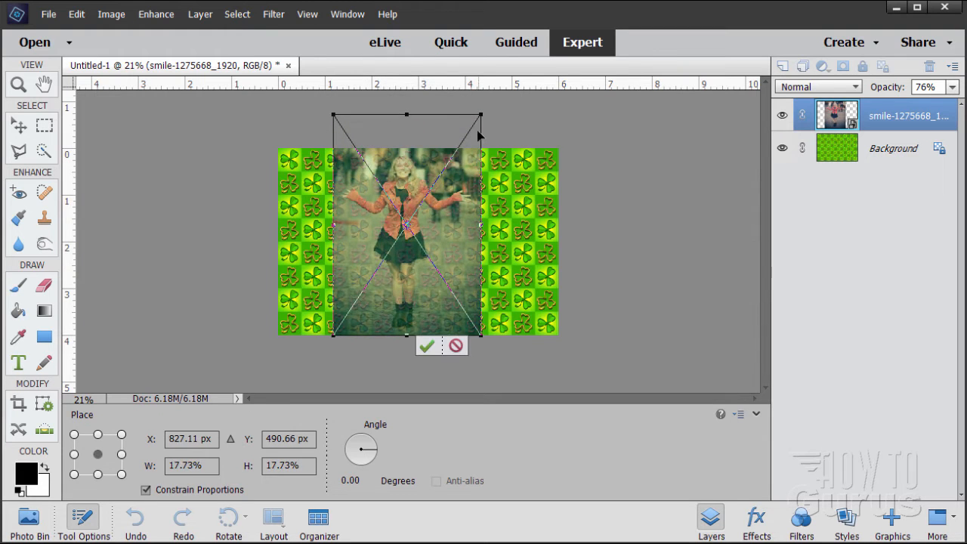
drag(482, 117, 488, 102)
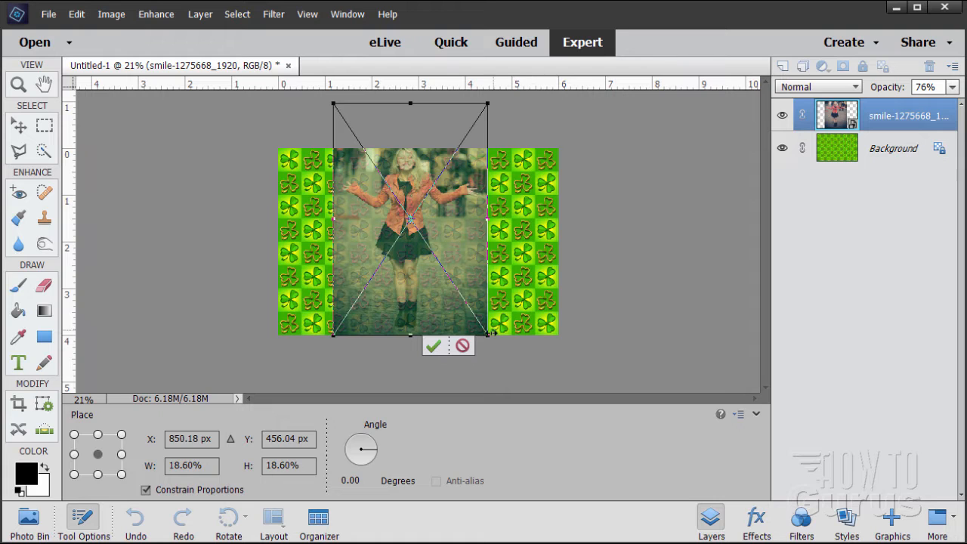
drag(489, 333, 577, 400)
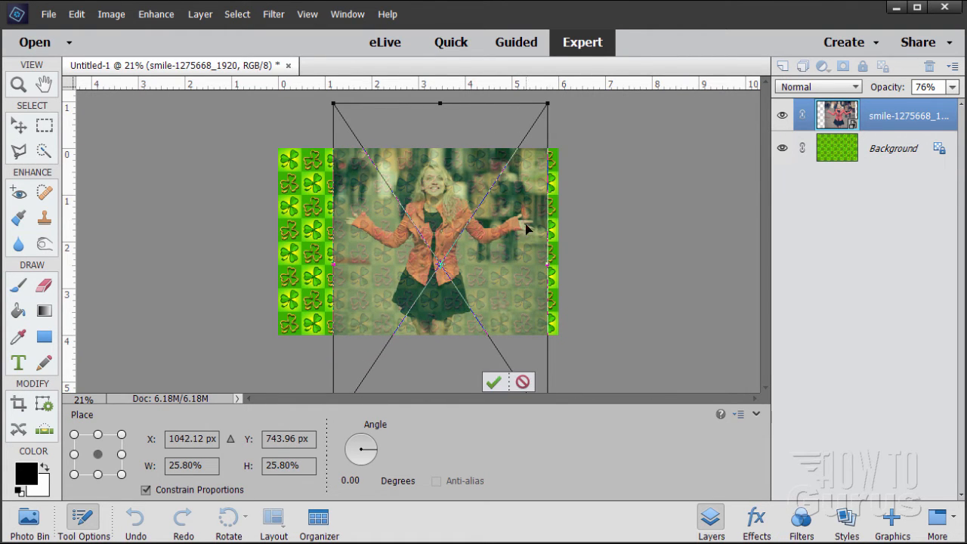
drag(498, 171, 471, 172)
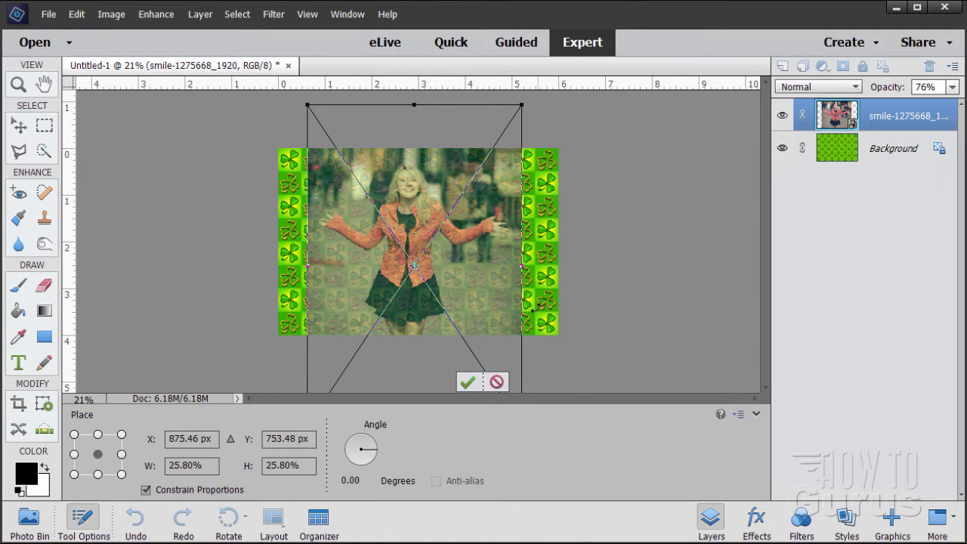
drag(487, 247, 518, 281)
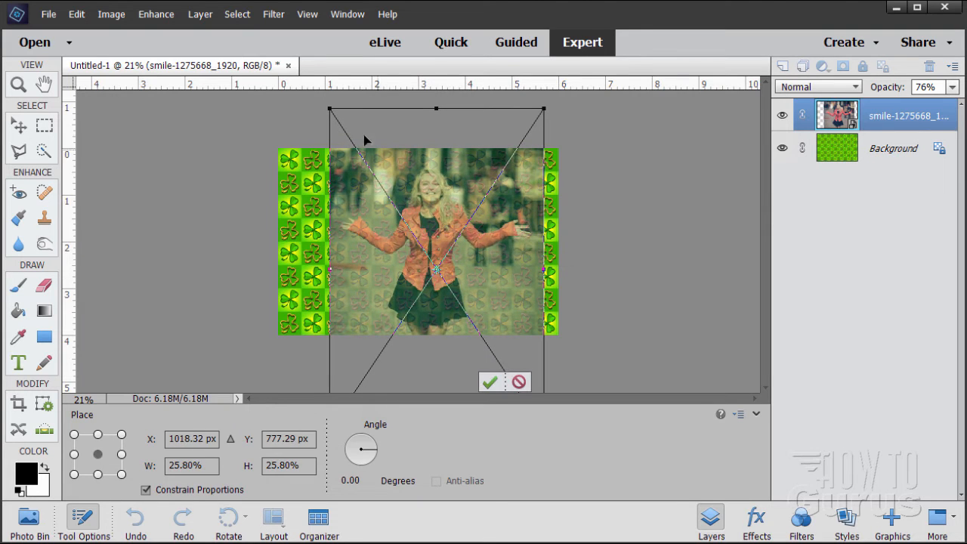
drag(330, 111, 249, 66)
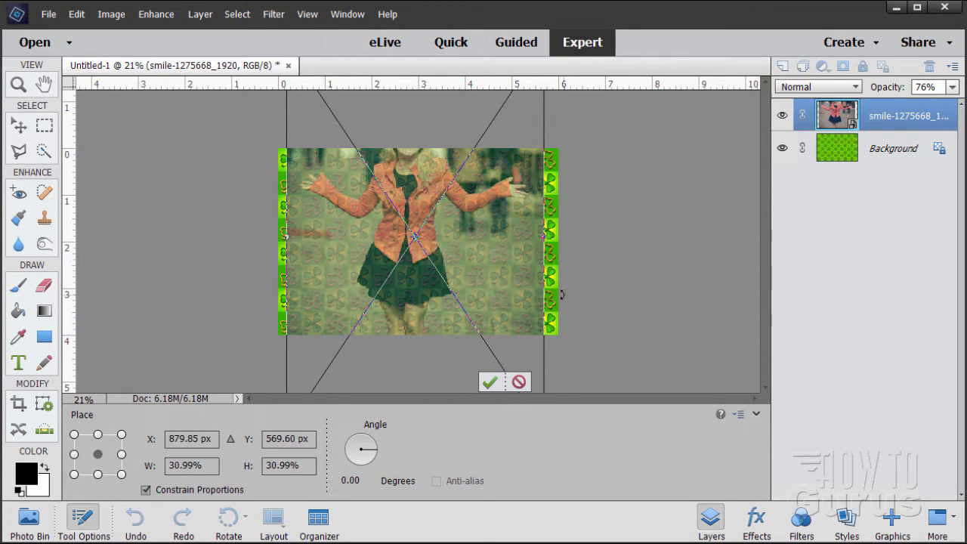
drag(505, 241, 507, 309)
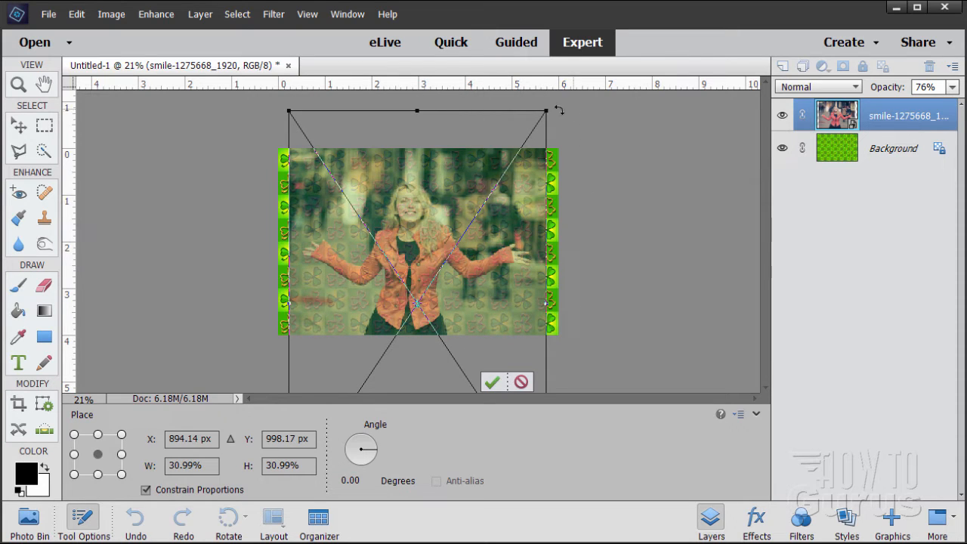
drag(545, 112, 550, 103)
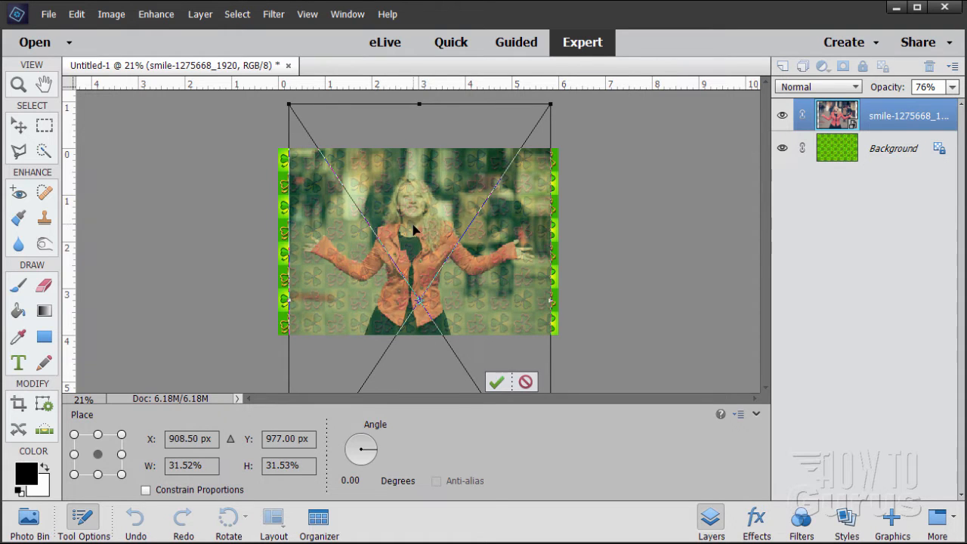
mouse_move(420, 209)
mouse_down()
mouse_move(435, 207)
mouse_move(419, 257)
mouse_move(417, 219)
mouse_up()
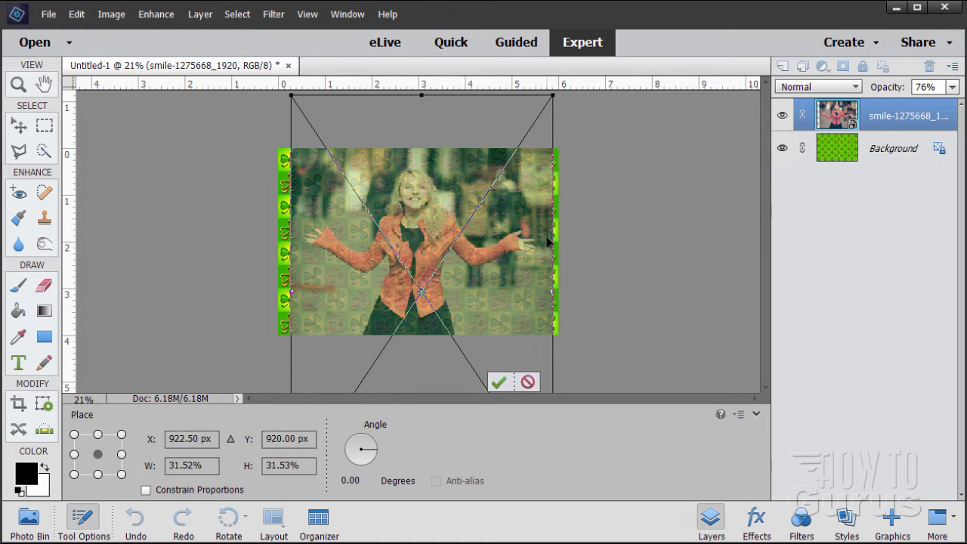
click(497, 381)
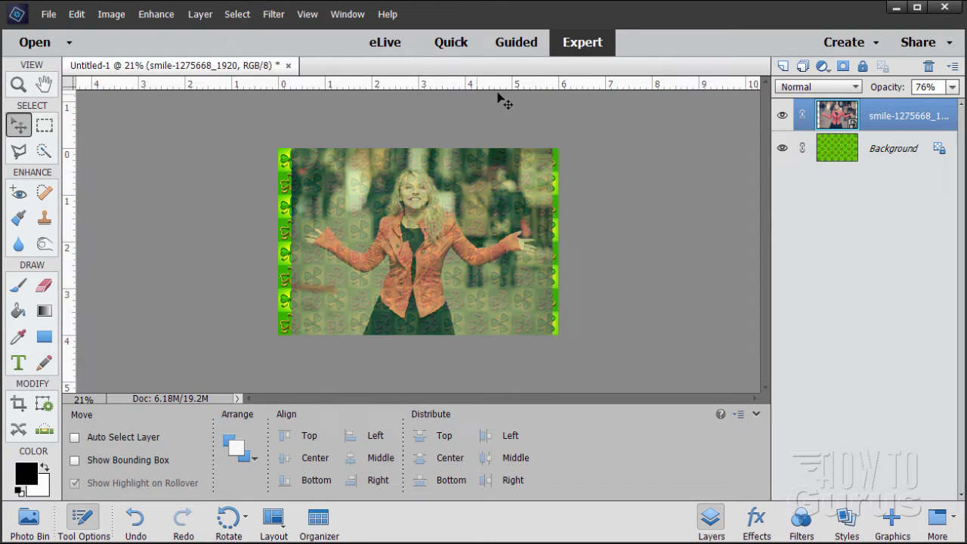
- Add a horizontal guide just above the woman's head and vertical guides beside the fingertips of both hands
drag(611, 85, 606, 170)
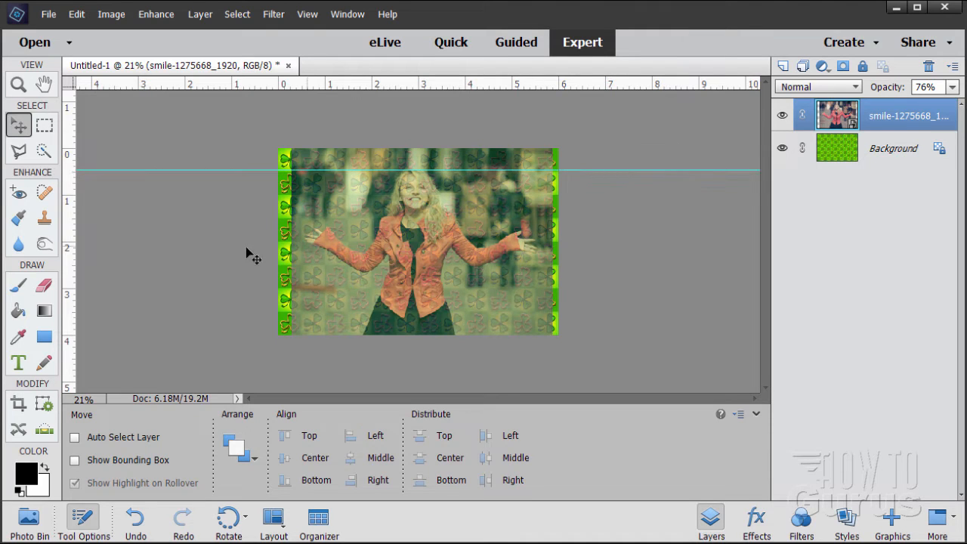
drag(72, 317, 300, 328)
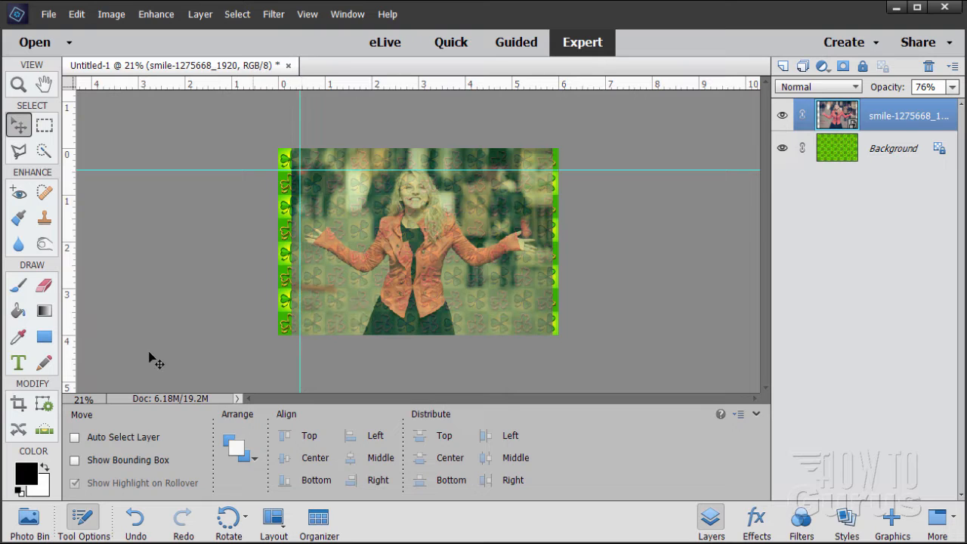
drag(69, 346, 535, 377)
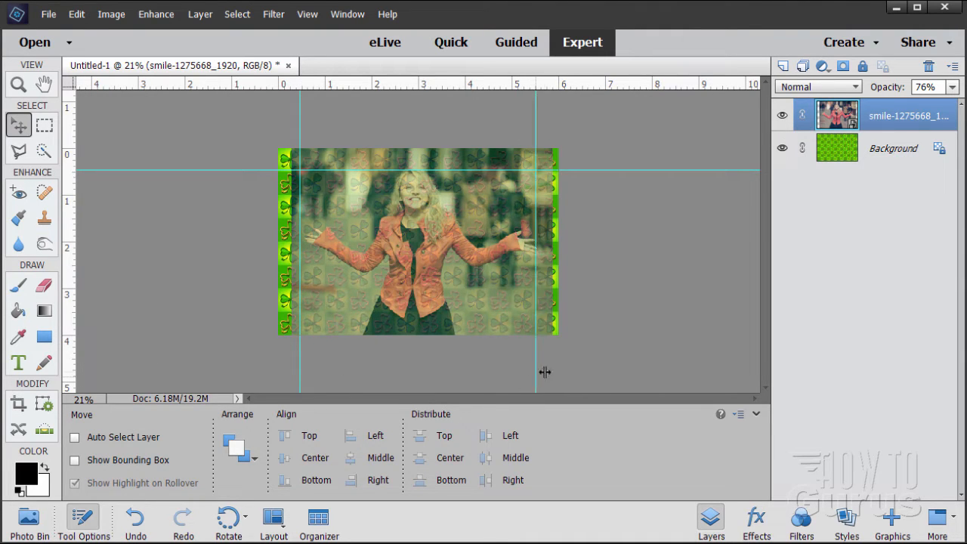
- Restore the photo layer to 100% opacity, then hide and show it to compare with the clover background
click(953, 87)
drag(939, 104, 956, 104)
click(782, 115)
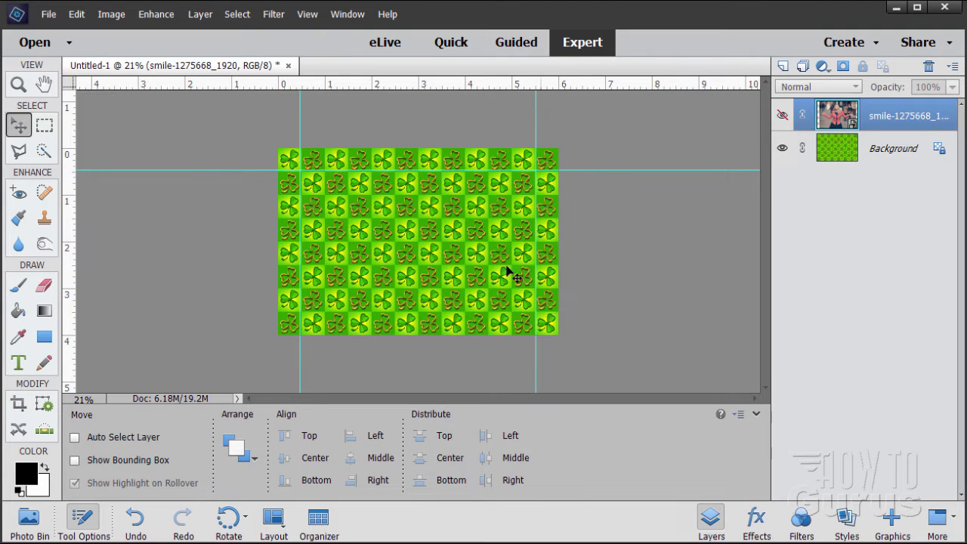
click(783, 116)
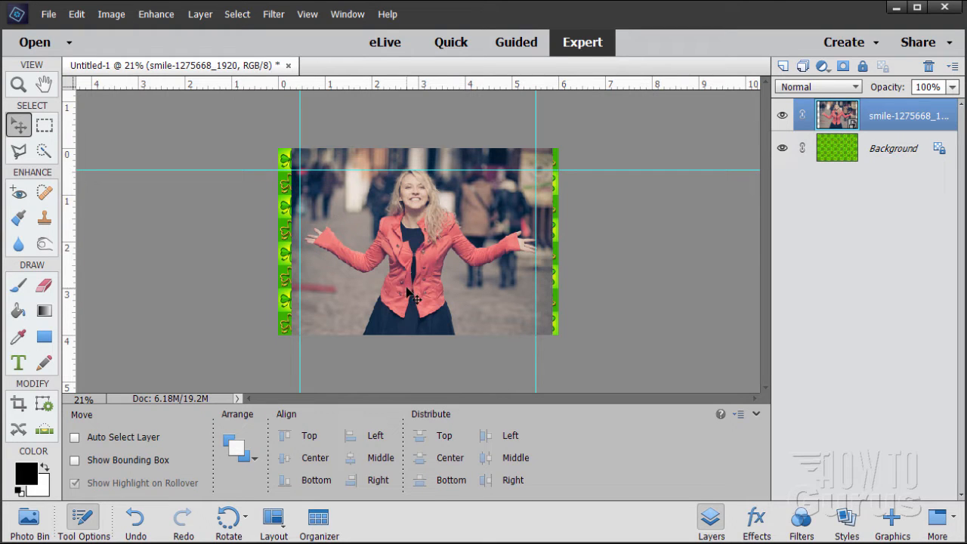
- Nudge the photo slightly to the left against the guides and clear all guides
mouse_move(408, 293)
mouse_down()
mouse_move(356, 293)
mouse_move(405, 294)
mouse_up()
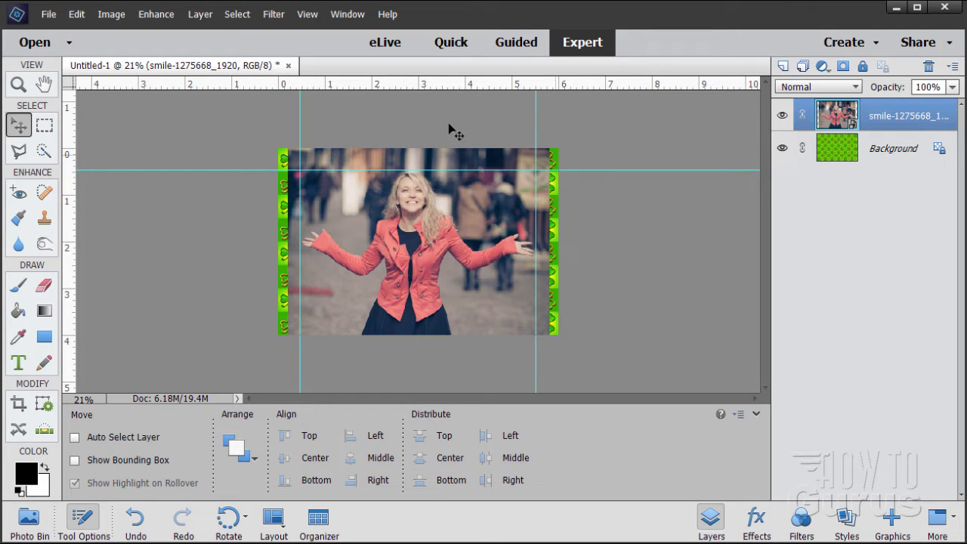
click(306, 14)
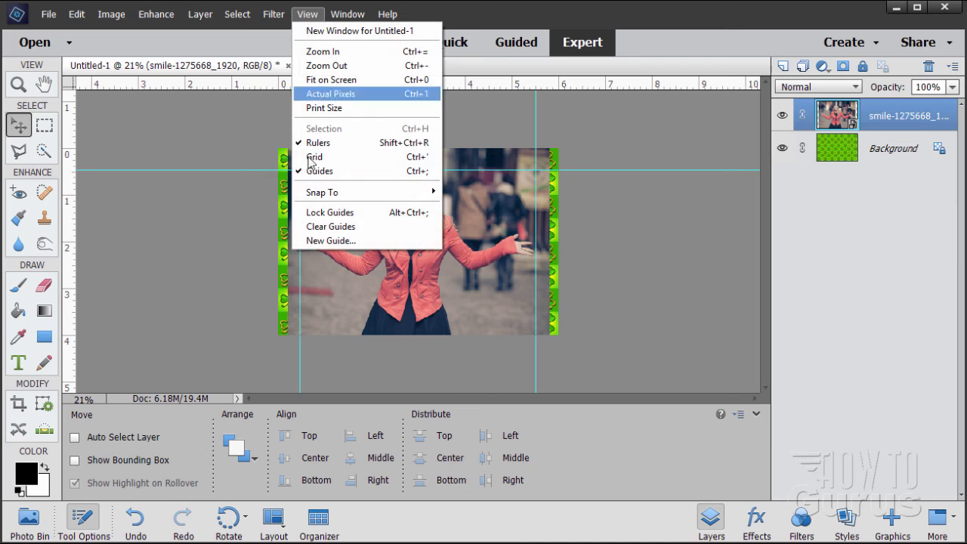
click(327, 227)
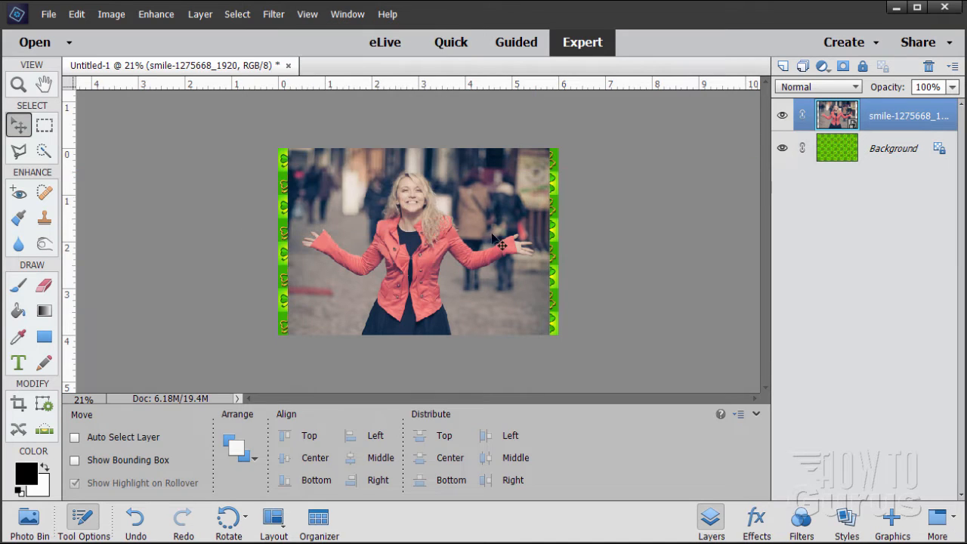
- Trace a closed Polygonal Lasso selection with 1 px feather closely around the woman's arms, body and hair
click(20, 87)
click(372, 231)
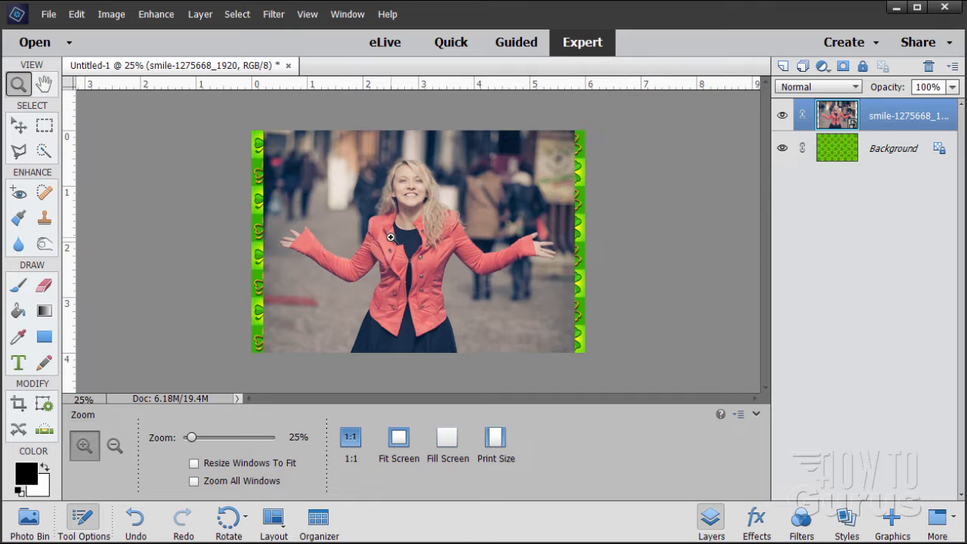
click(356, 229)
click(349, 222)
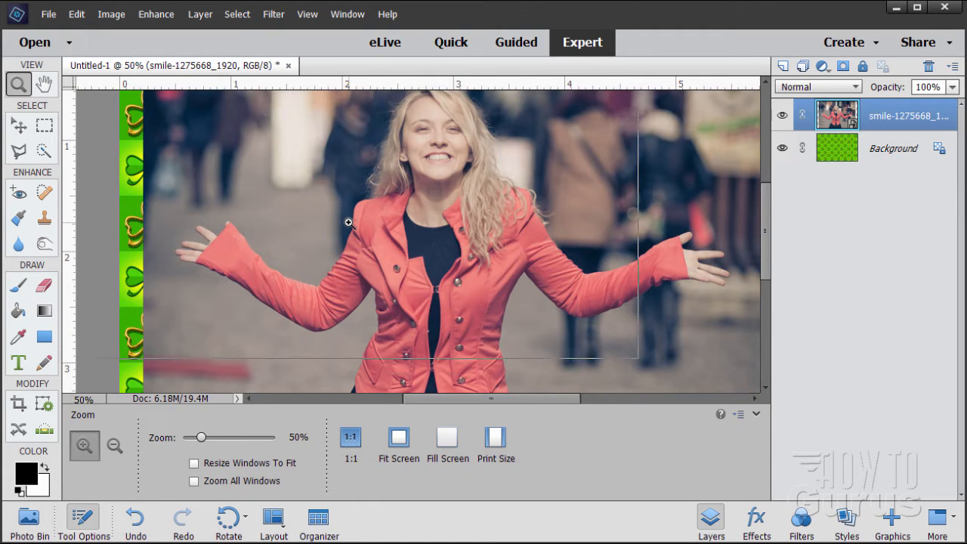
click(349, 223)
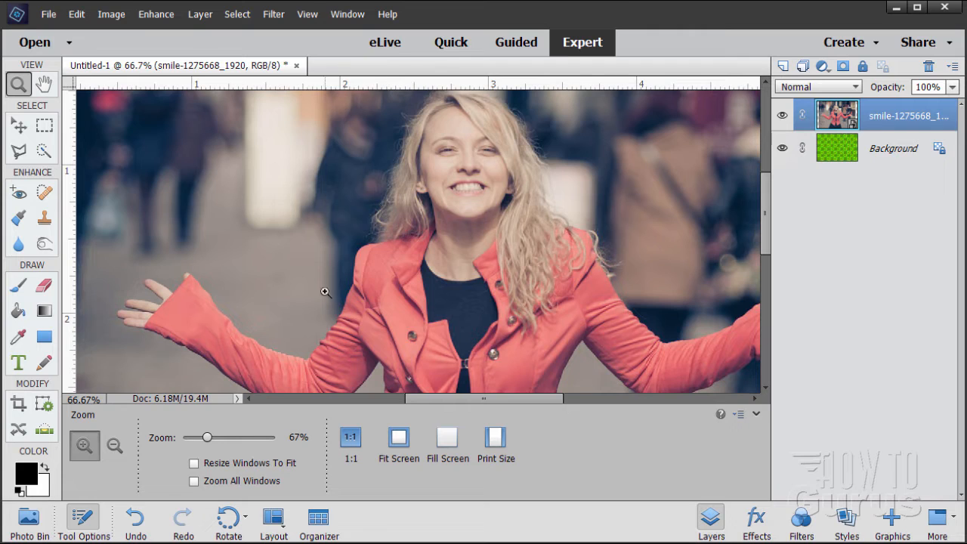
click(19, 151)
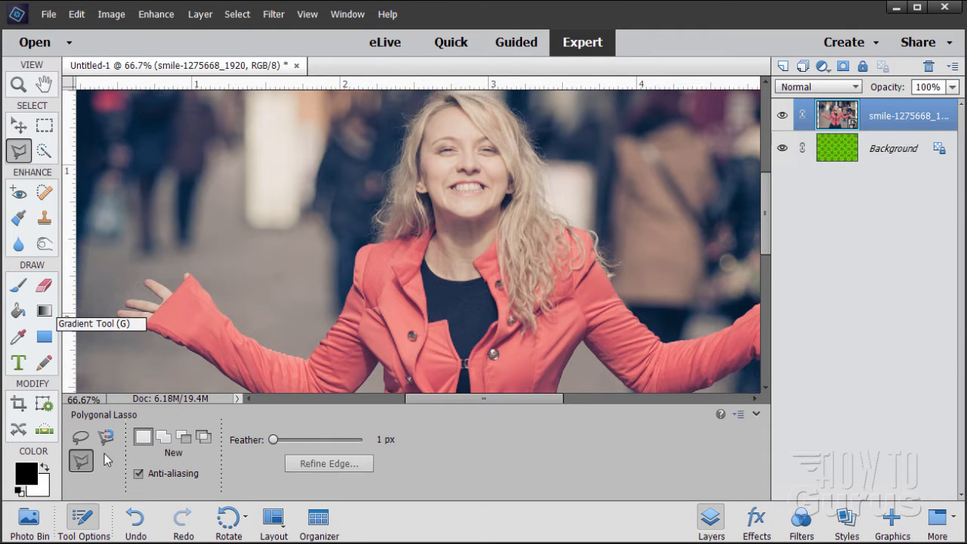
click(79, 438)
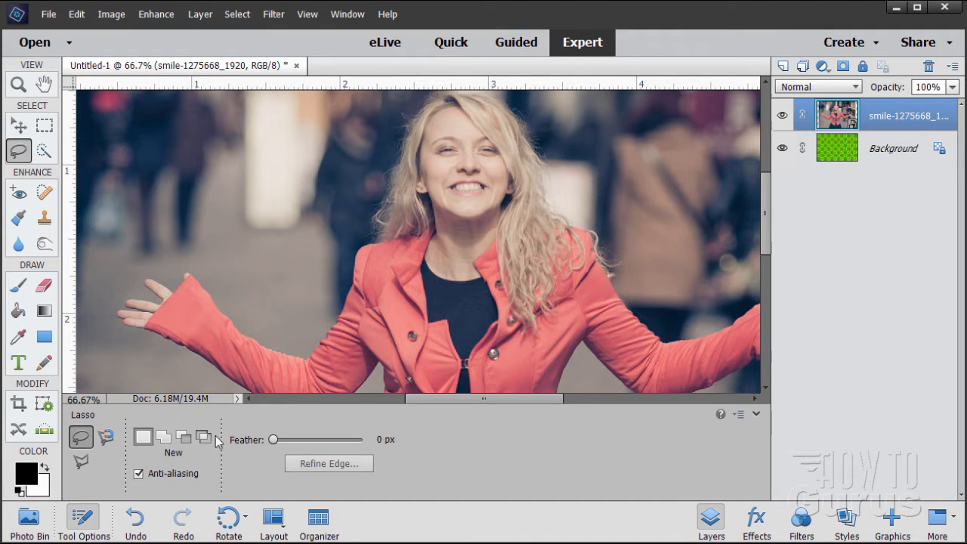
click(81, 461)
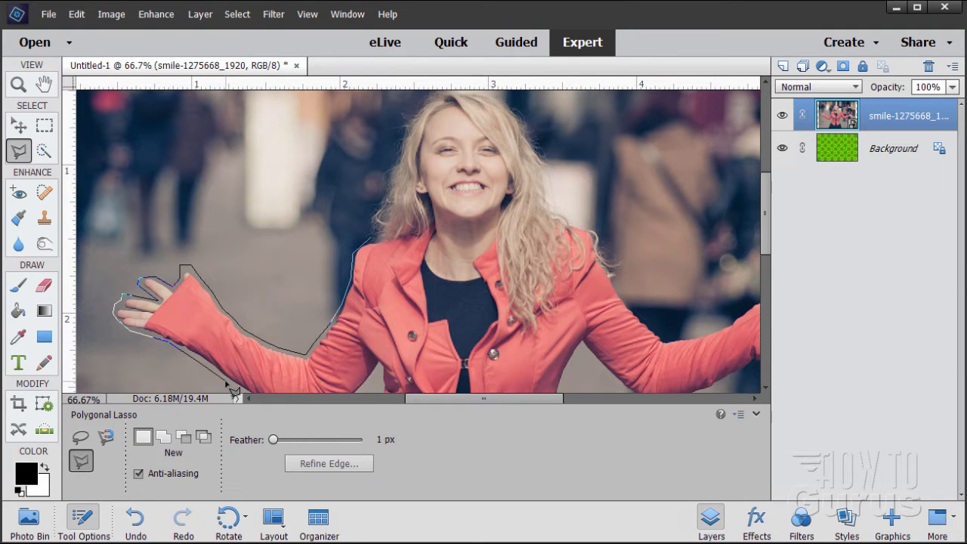
key(space)
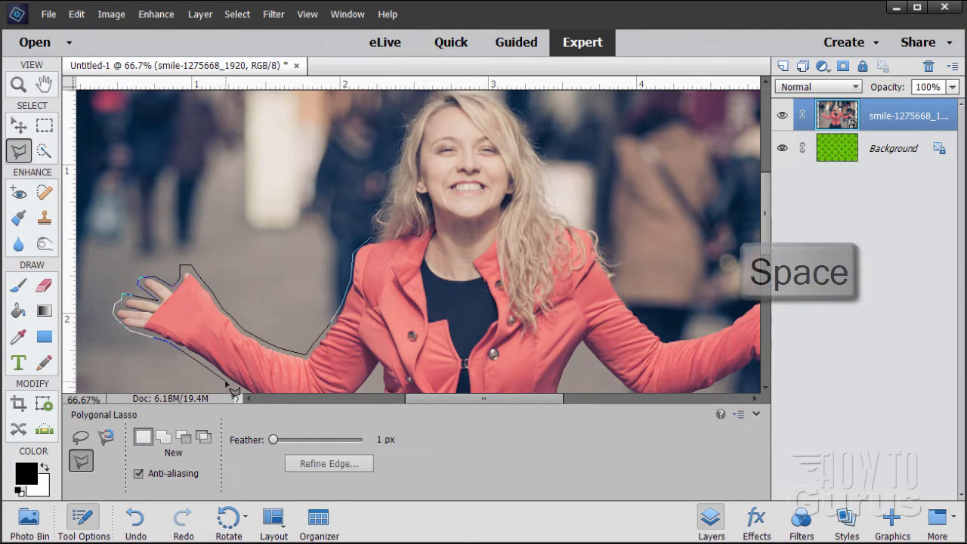
drag(224, 380, 172, 144)
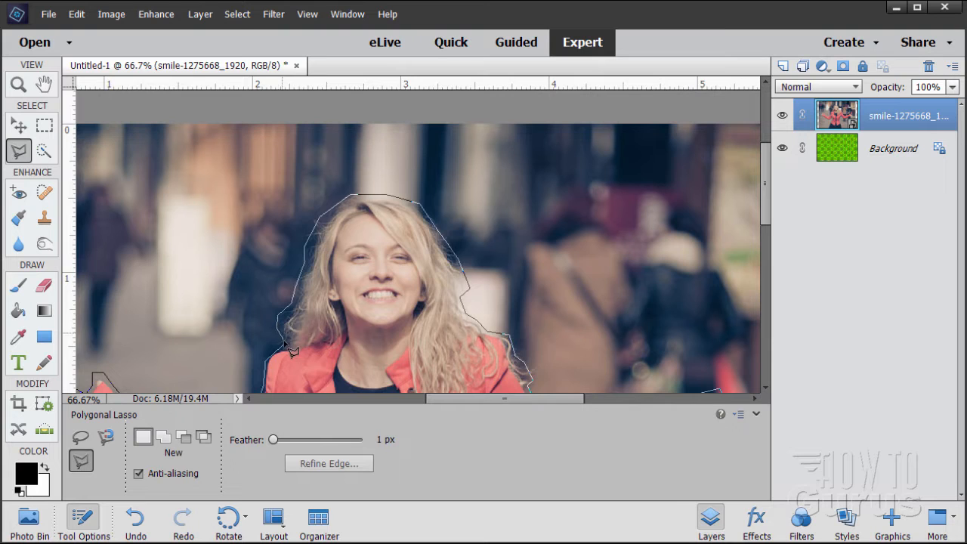
click(290, 352)
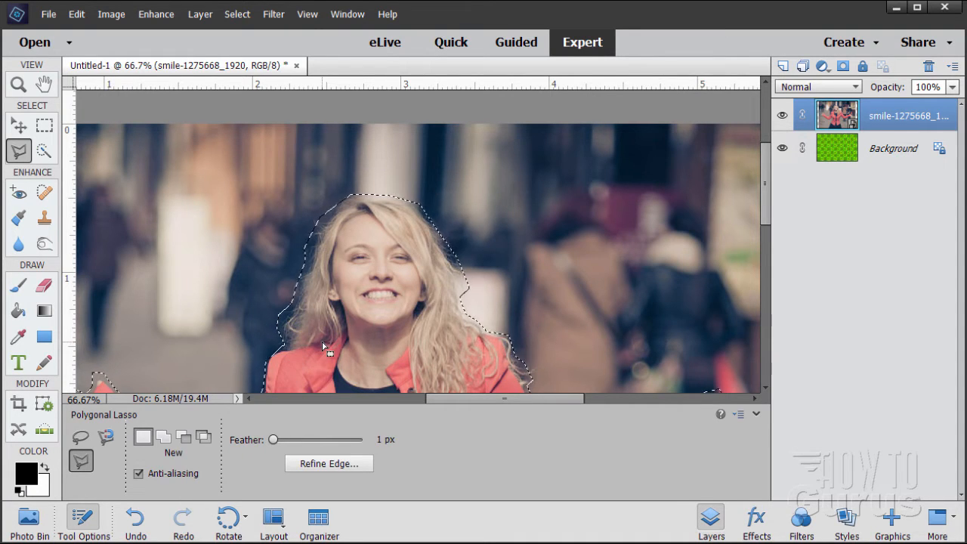
- Open Refine Edge for the selection around the woman and set Smooth to 5 and Contrast to 5%
click(334, 464)
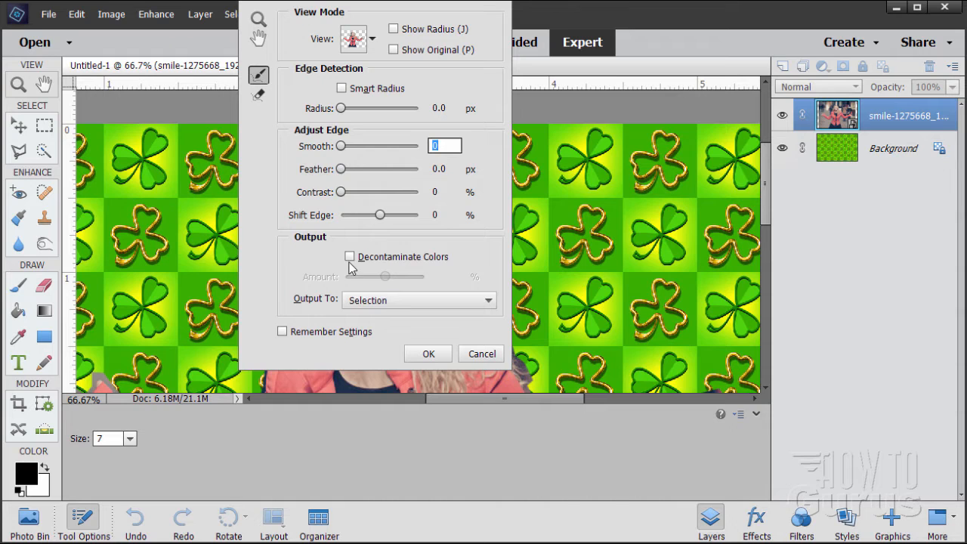
drag(401, 2, 695, 102)
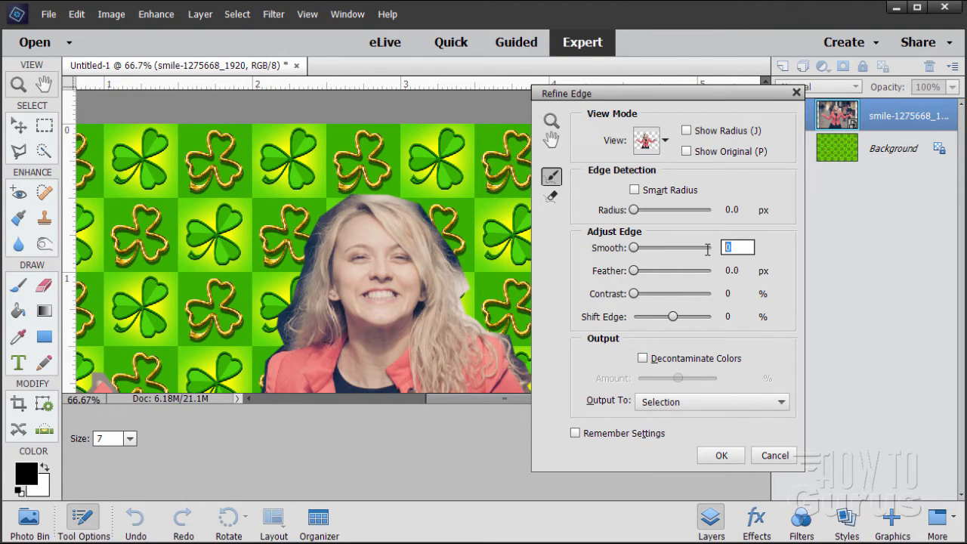
text(5)
click(714, 294)
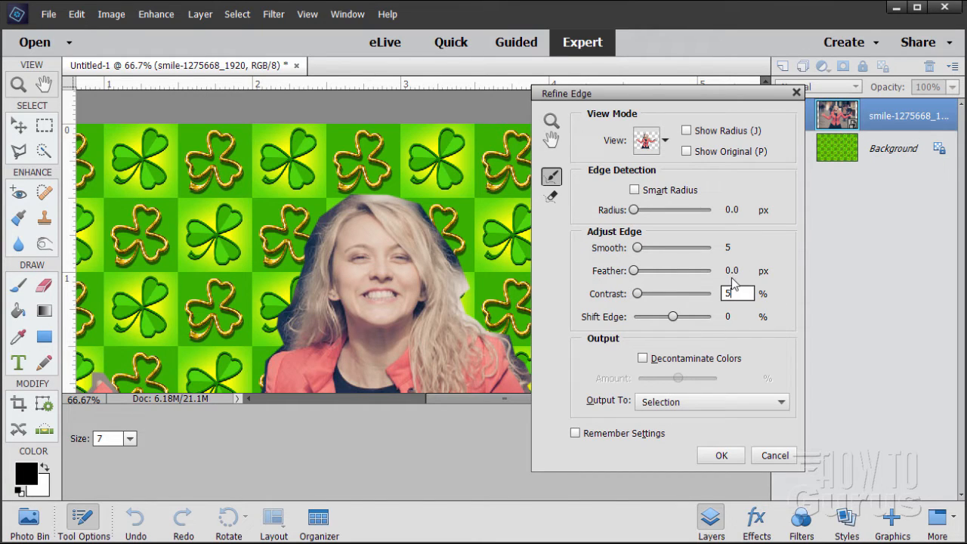
- Set the Refine Edge view mode to Overlay and move the dialog away from the woman
click(667, 141)
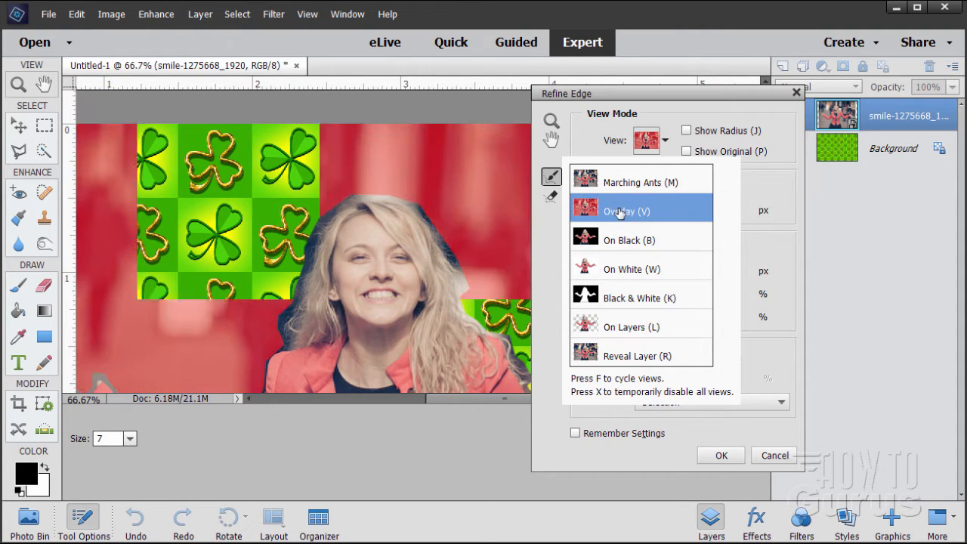
click(641, 97)
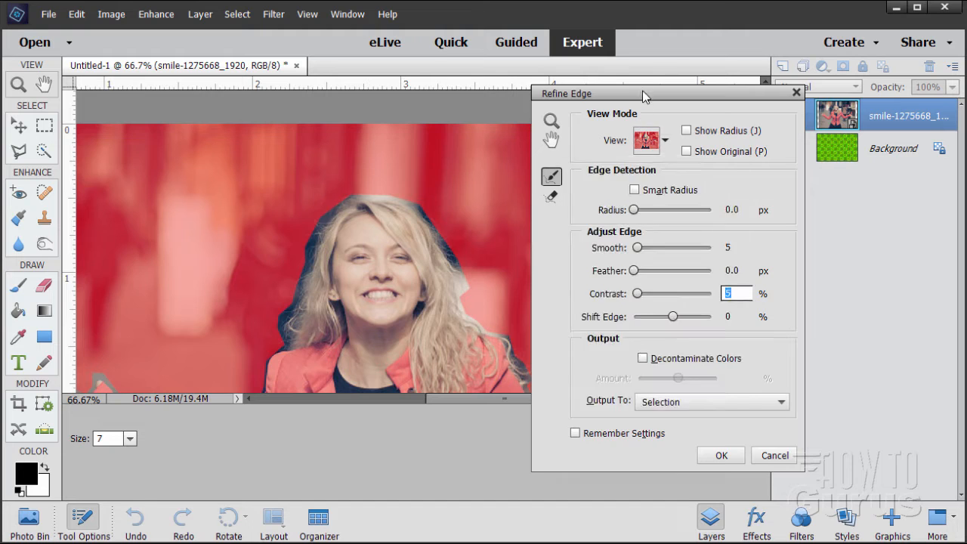
drag(641, 97, 763, 118)
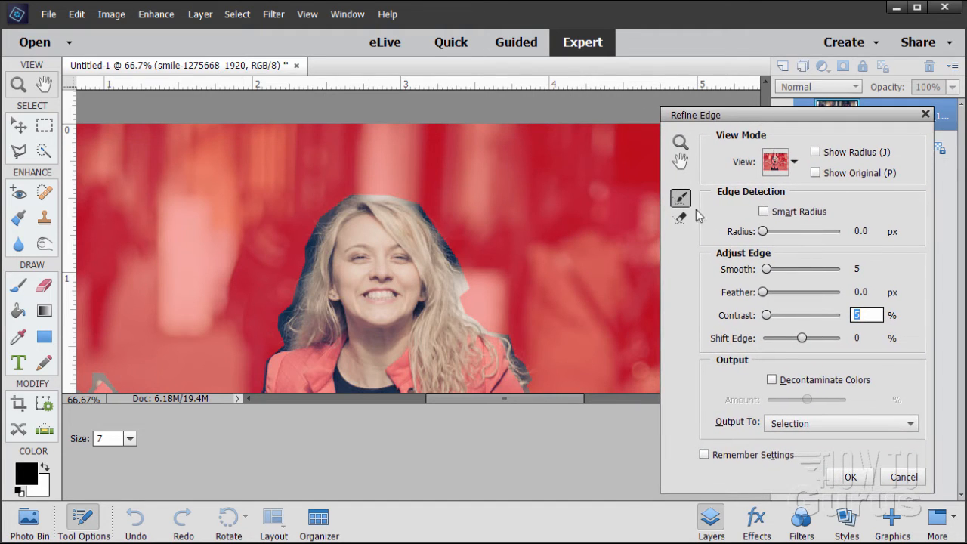
- Set the Refine Radius brush size to 15 and paint along the jacket edge from the woman's right shoulder down the upper sleeve
click(681, 143)
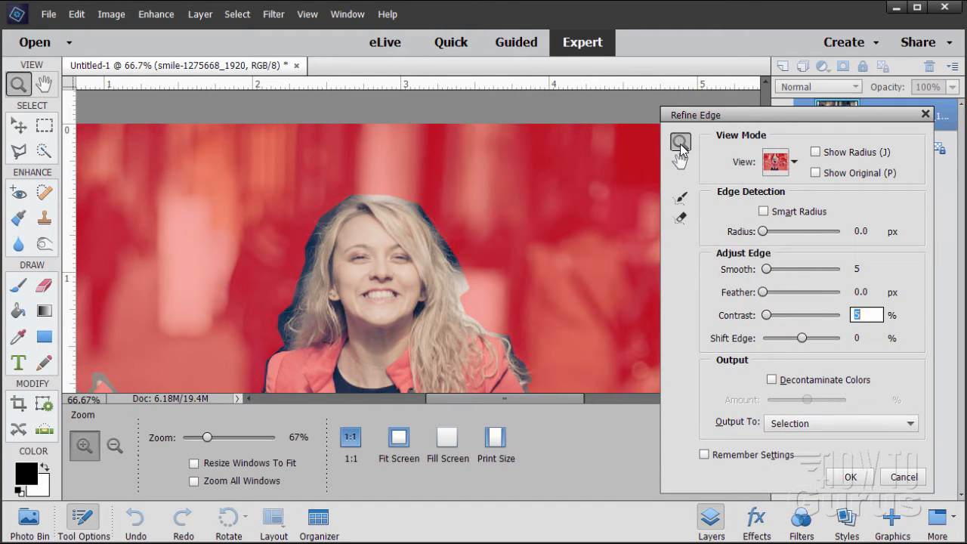
click(286, 299)
click(289, 298)
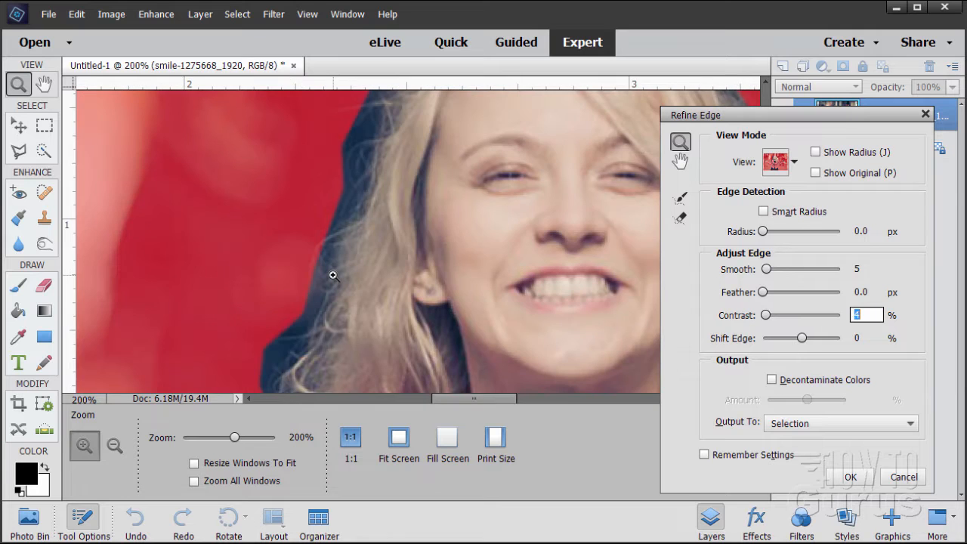
click(681, 162)
drag(366, 309, 395, 178)
drag(335, 337, 354, 179)
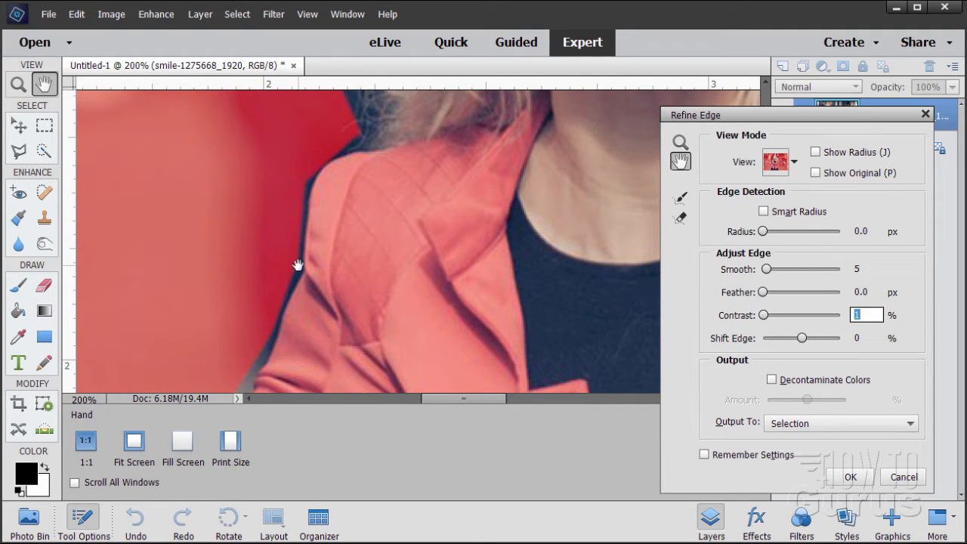
click(682, 200)
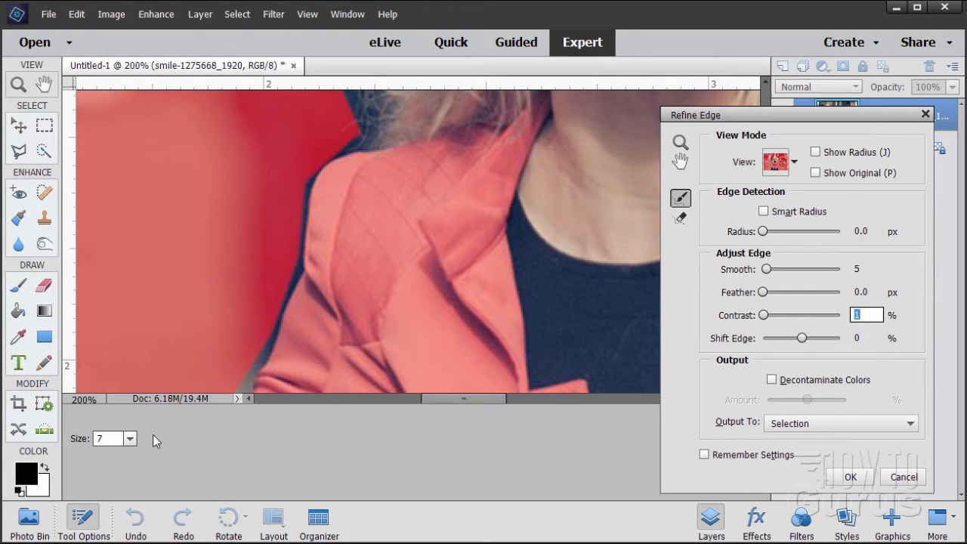
click(125, 441)
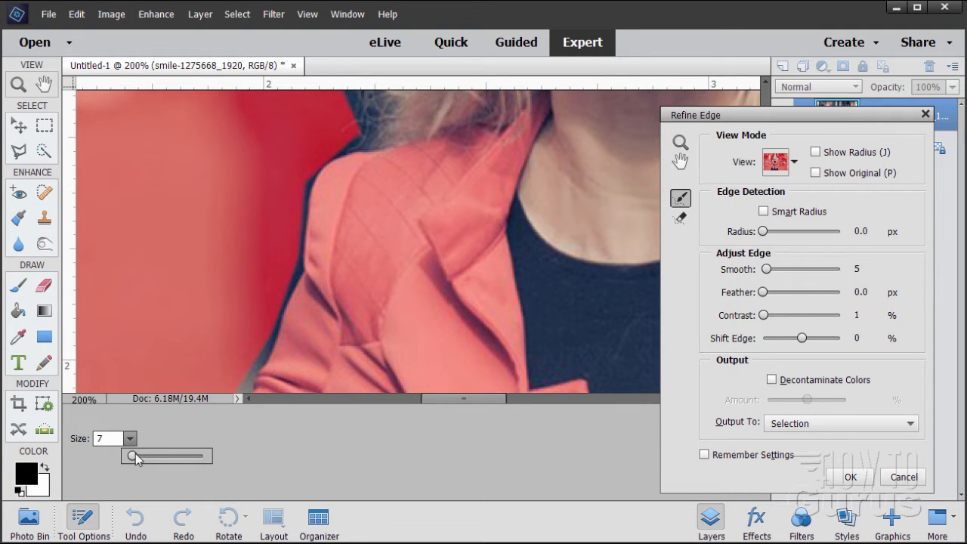
click(134, 457)
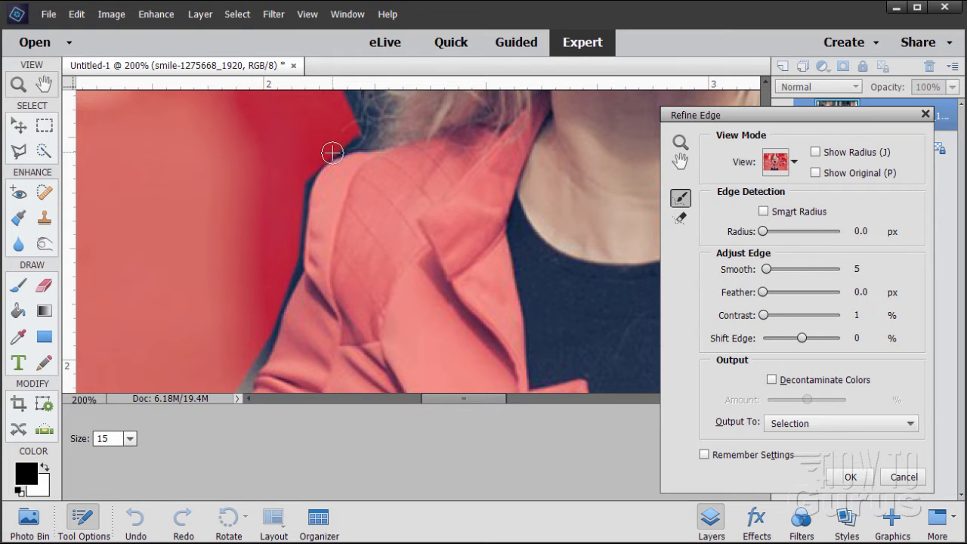
mouse_move(328, 157)
mouse_down()
mouse_move(275, 328)
mouse_move(254, 208)
mouse_move(250, 288)
mouse_move(300, 251)
mouse_move(326, 212)
mouse_move(252, 378)
mouse_up()
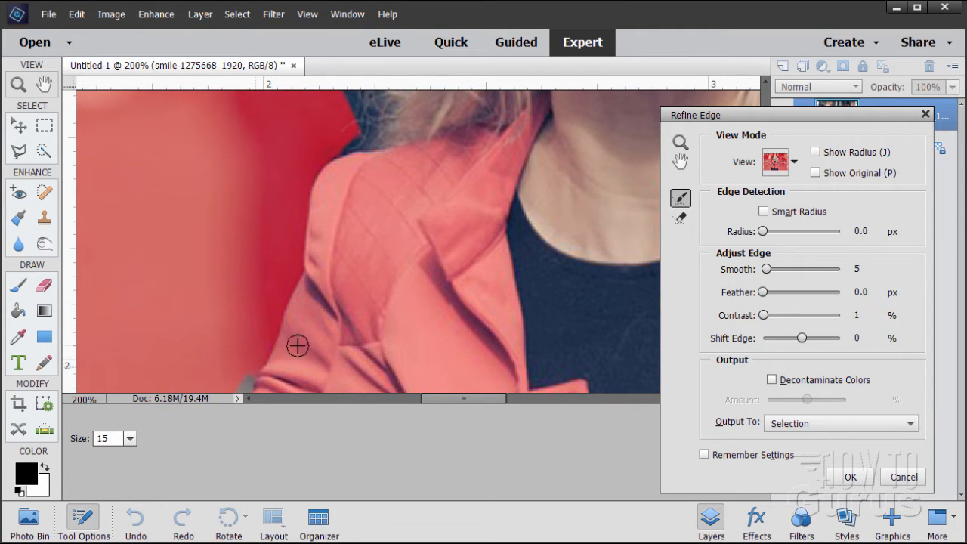
- Brush the refinement along the inner edge of the woman's bent right arm, from the upper sleeve past the elbow to the forearm
click(680, 160)
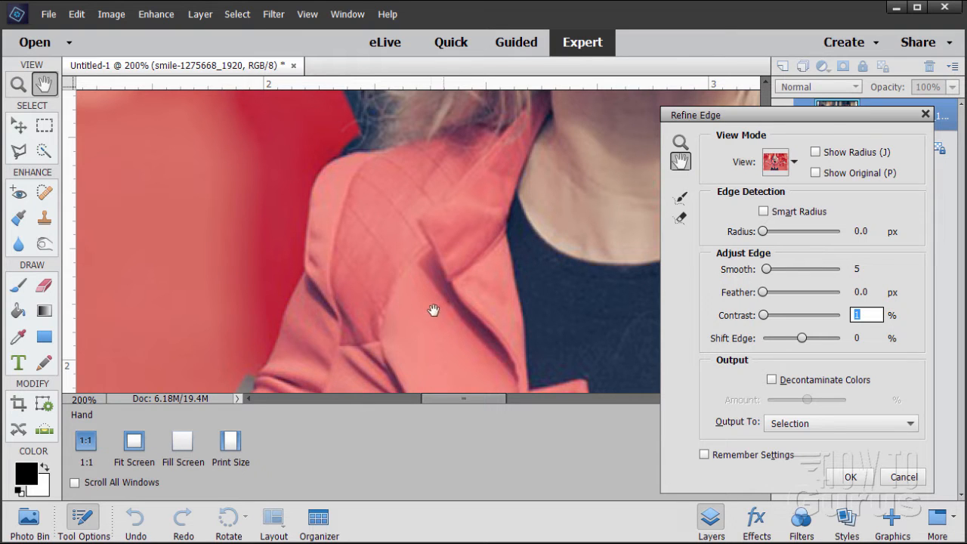
drag(378, 336, 431, 174)
drag(365, 293, 466, 261)
click(680, 199)
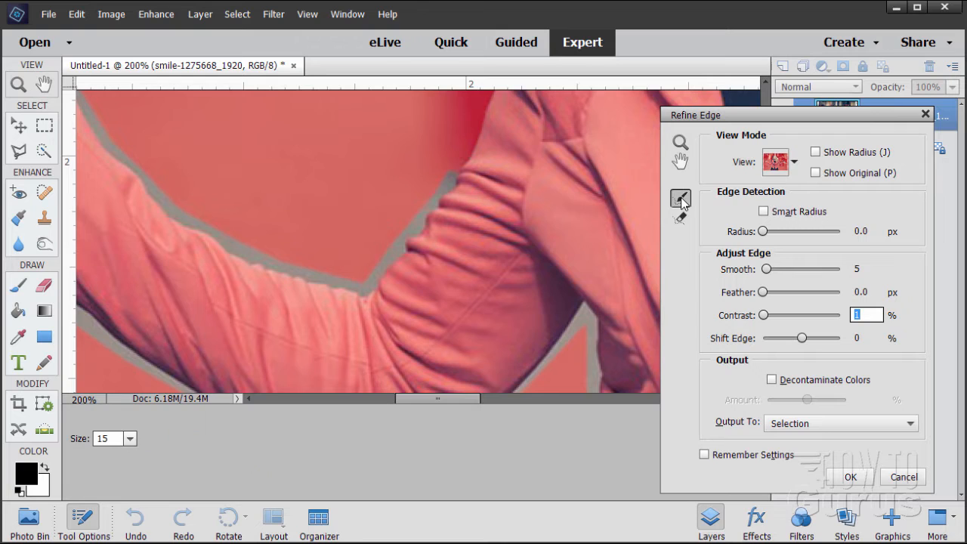
mouse_move(451, 181)
mouse_down()
mouse_move(367, 289)
mouse_move(246, 257)
mouse_move(195, 207)
mouse_up()
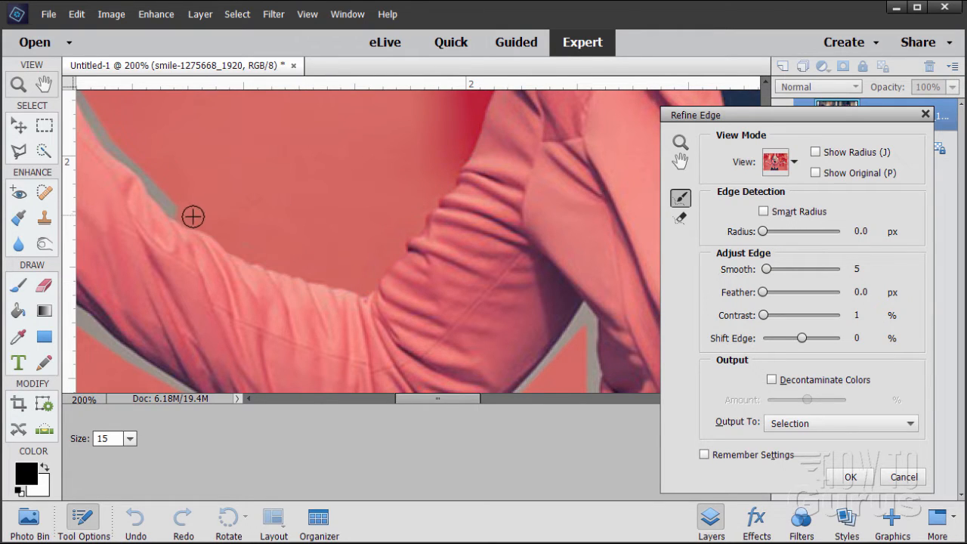
- Paint out the remaining background along the forearm and cuff and around the thumb and fingers of the woman's right hand
key(space)
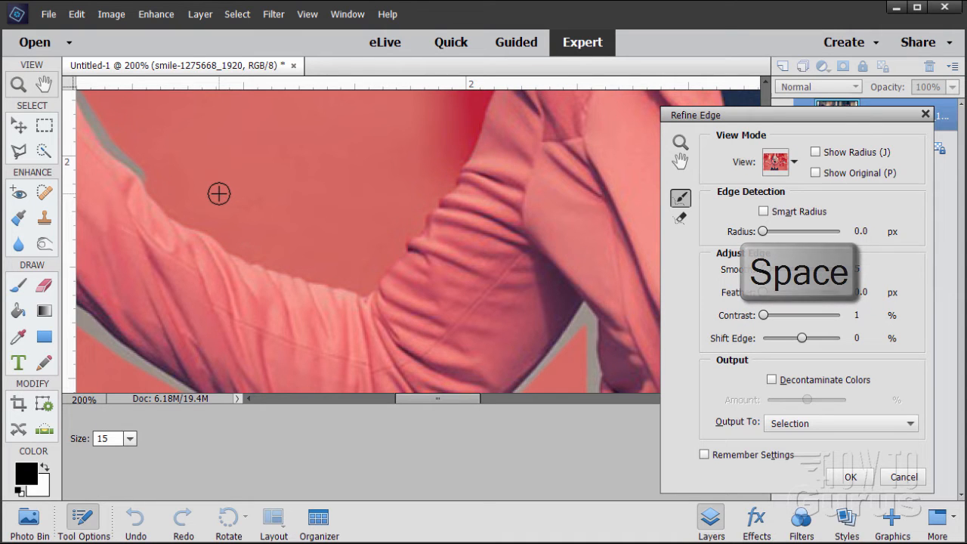
drag(219, 194, 463, 284)
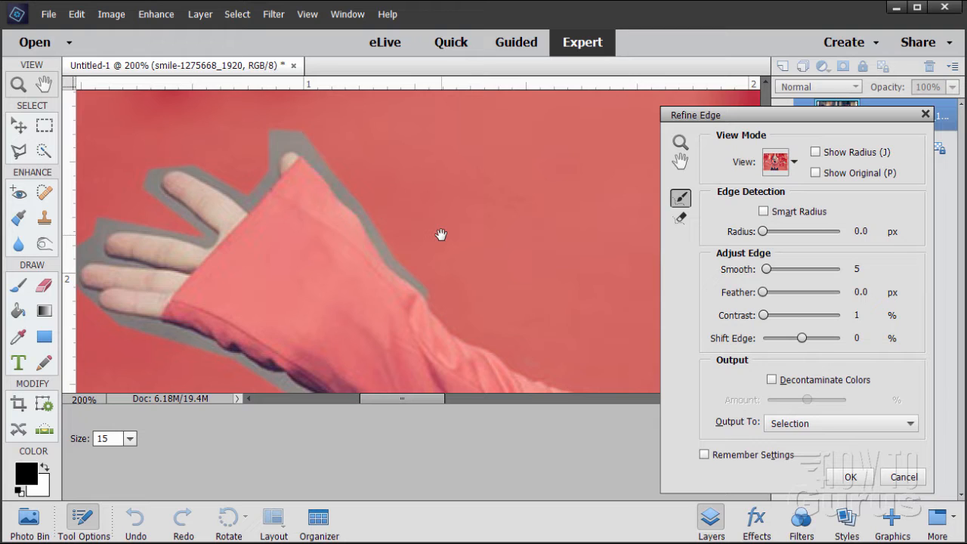
drag(441, 235, 479, 253)
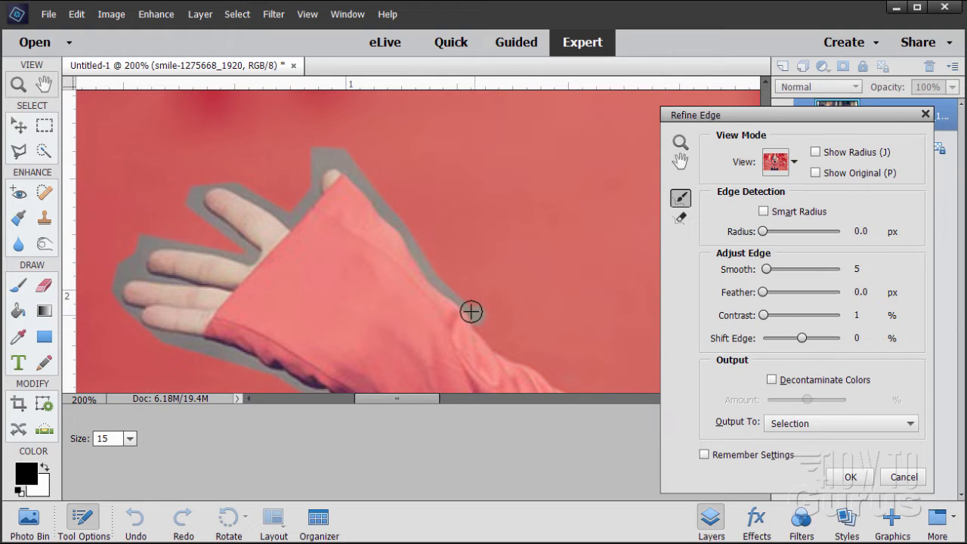
mouse_move(471, 312)
mouse_down()
mouse_move(437, 288)
mouse_move(353, 166)
mouse_move(386, 117)
mouse_move(344, 159)
mouse_move(325, 159)
mouse_move(311, 176)
mouse_move(320, 242)
mouse_up()
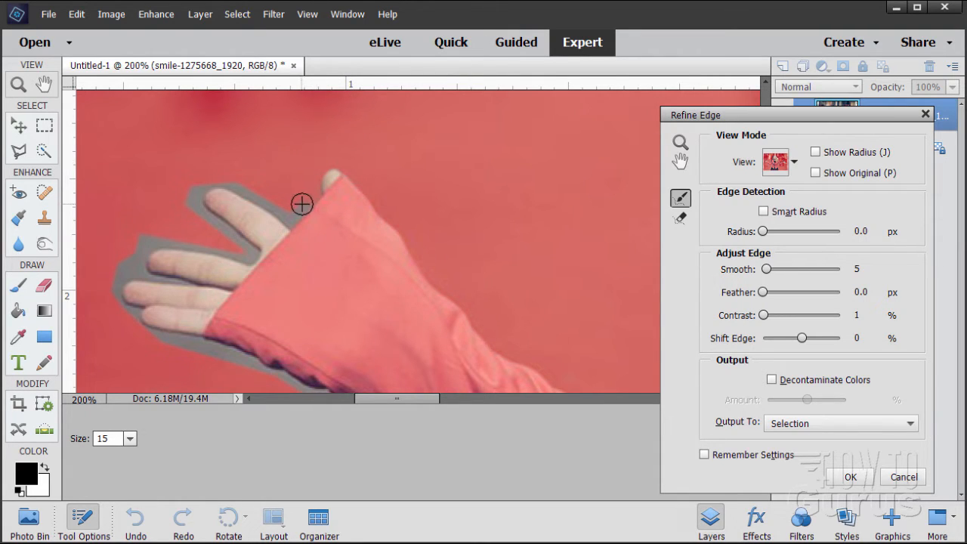
mouse_move(302, 204)
mouse_down()
mouse_move(248, 191)
mouse_move(277, 136)
mouse_move(248, 181)
mouse_move(204, 179)
mouse_move(200, 221)
mouse_up()
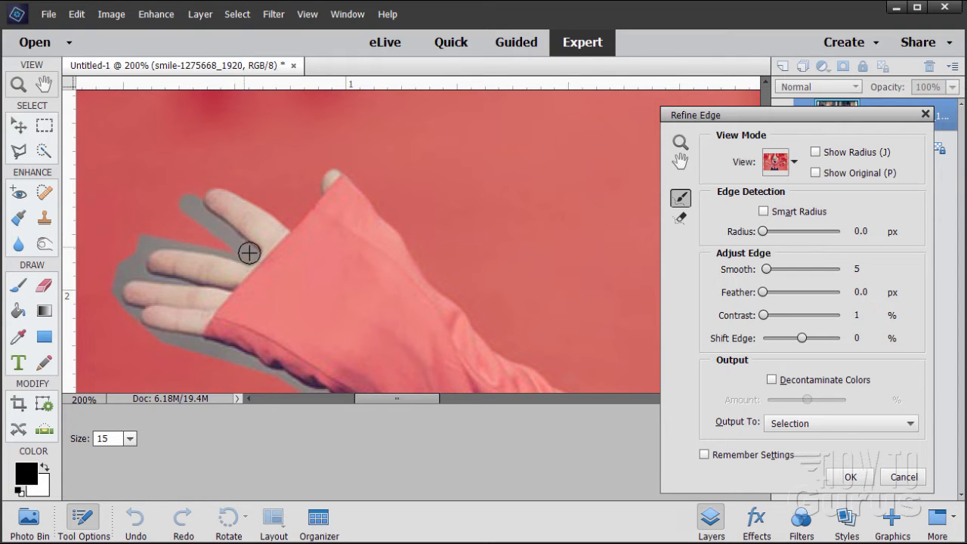
mouse_move(249, 253)
mouse_down()
mouse_move(186, 219)
mouse_move(229, 248)
mouse_move(154, 237)
mouse_move(143, 259)
mouse_move(104, 247)
mouse_move(130, 270)
mouse_move(200, 284)
mouse_move(101, 257)
mouse_up()
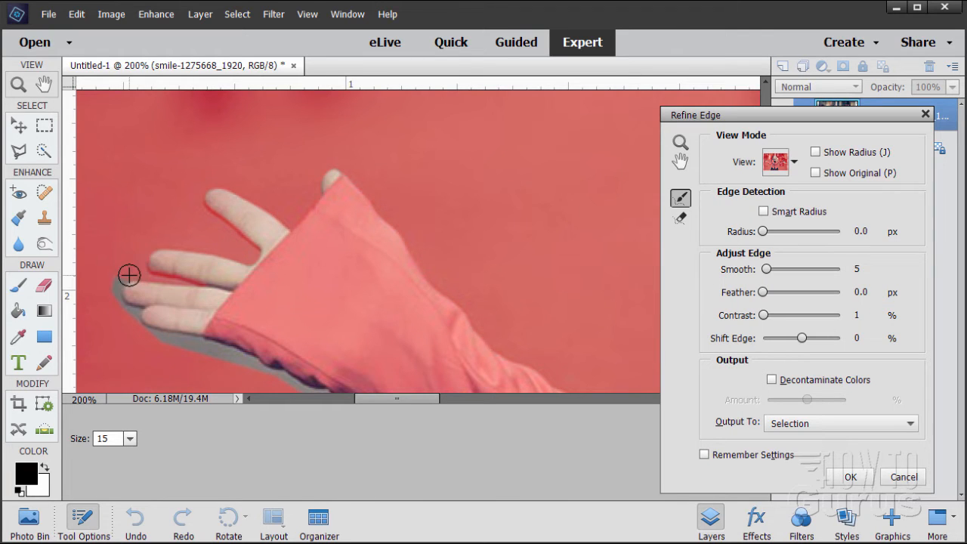
mouse_move(129, 275)
mouse_down()
mouse_move(119, 300)
mouse_move(158, 338)
mouse_move(198, 345)
mouse_move(186, 378)
mouse_move(169, 370)
mouse_move(133, 310)
mouse_move(133, 320)
mouse_move(197, 314)
mouse_move(218, 363)
mouse_move(208, 348)
mouse_move(261, 366)
mouse_move(210, 365)
mouse_move(246, 306)
mouse_move(226, 222)
mouse_move(333, 284)
mouse_up()
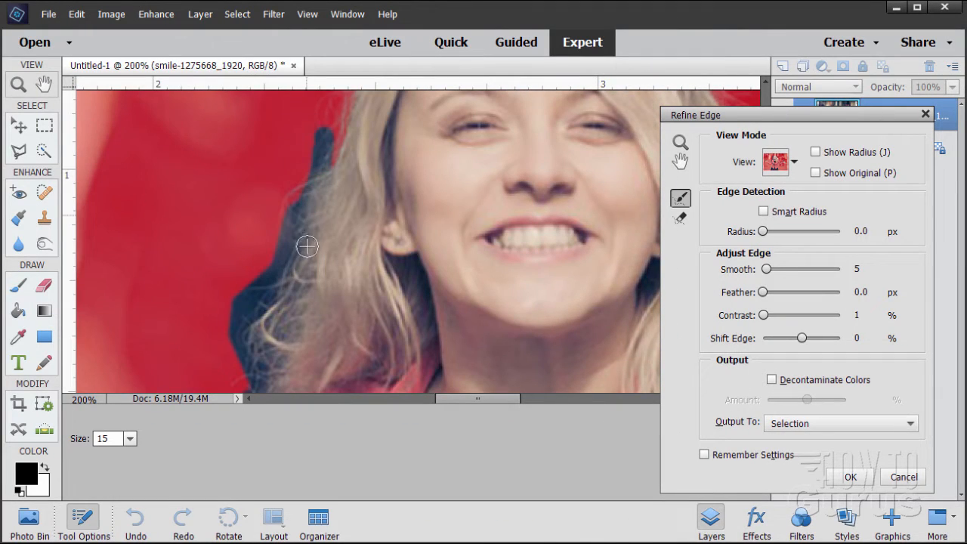
- Brush over the dark background fringe beside the woman's face to refine the loose hair down to the shoulder
mouse_move(306, 246)
mouse_down()
mouse_move(280, 291)
mouse_move(304, 181)
mouse_move(272, 275)
mouse_move(304, 210)
mouse_move(291, 293)
mouse_move(242, 270)
mouse_move(297, 229)
mouse_up()
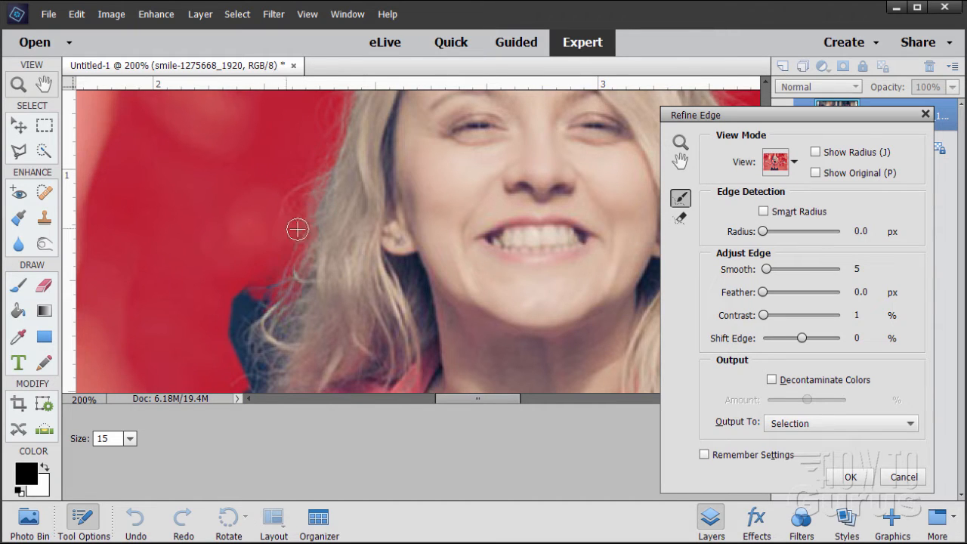
mouse_move(270, 272)
mouse_down()
mouse_move(233, 307)
mouse_move(235, 357)
mouse_move(278, 308)
mouse_move(279, 288)
mouse_move(251, 310)
mouse_move(246, 353)
mouse_move(213, 301)
mouse_move(210, 331)
mouse_move(228, 211)
mouse_up()
mouse_move(292, 194)
mouse_down()
mouse_move(279, 213)
mouse_move(260, 265)
mouse_move(301, 228)
mouse_move(304, 188)
mouse_move(286, 250)
mouse_move(267, 270)
mouse_move(317, 261)
mouse_move(305, 213)
mouse_move(262, 284)
mouse_move(223, 301)
mouse_move(272, 281)
mouse_up()
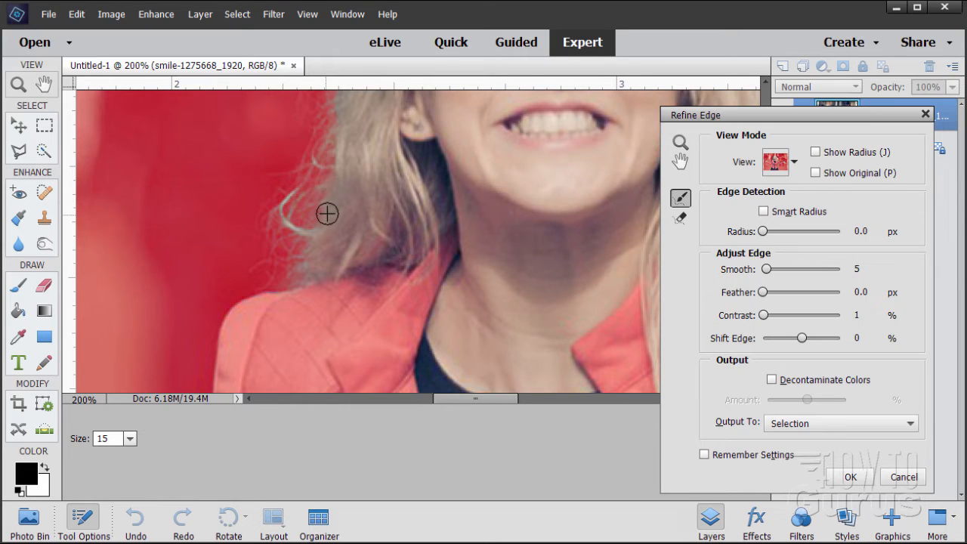
- Switch the preview to On Layers and examine the hair, right sleeve and right hand edges against the clovers
click(794, 162)
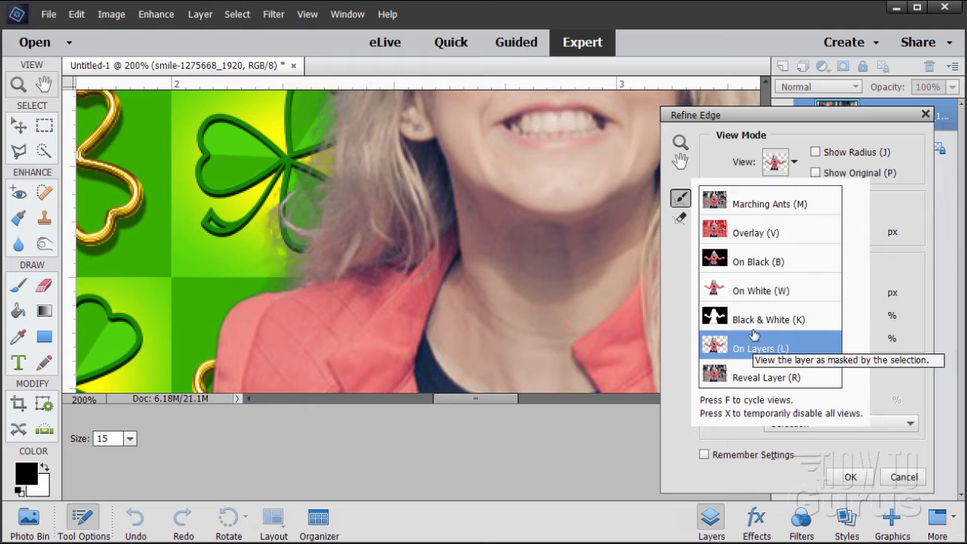
click(46, 90)
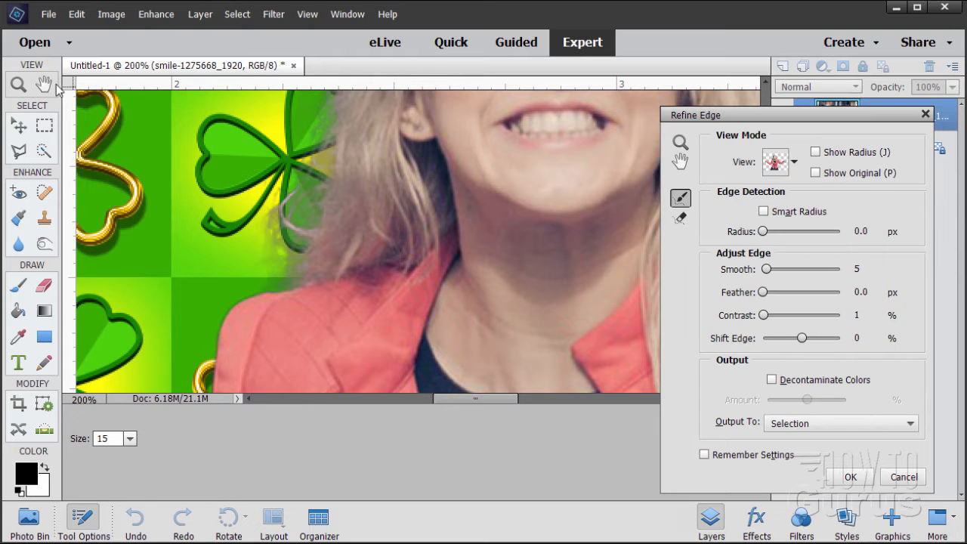
click(683, 162)
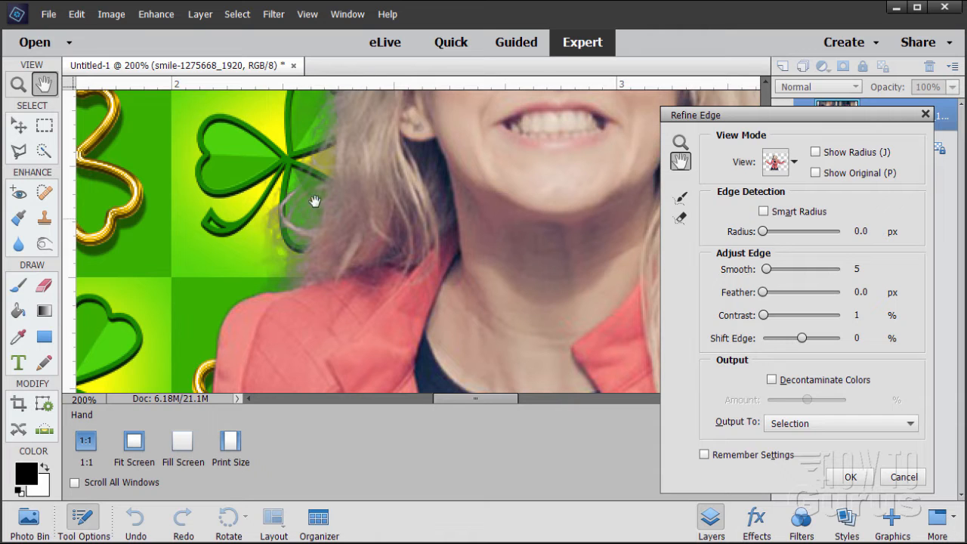
drag(323, 323, 394, 190)
mouse_move(267, 347)
mouse_down()
mouse_move(361, 298)
mouse_move(489, 258)
mouse_up()
mouse_move(299, 288)
mouse_down()
mouse_move(385, 304)
mouse_move(411, 268)
mouse_up()
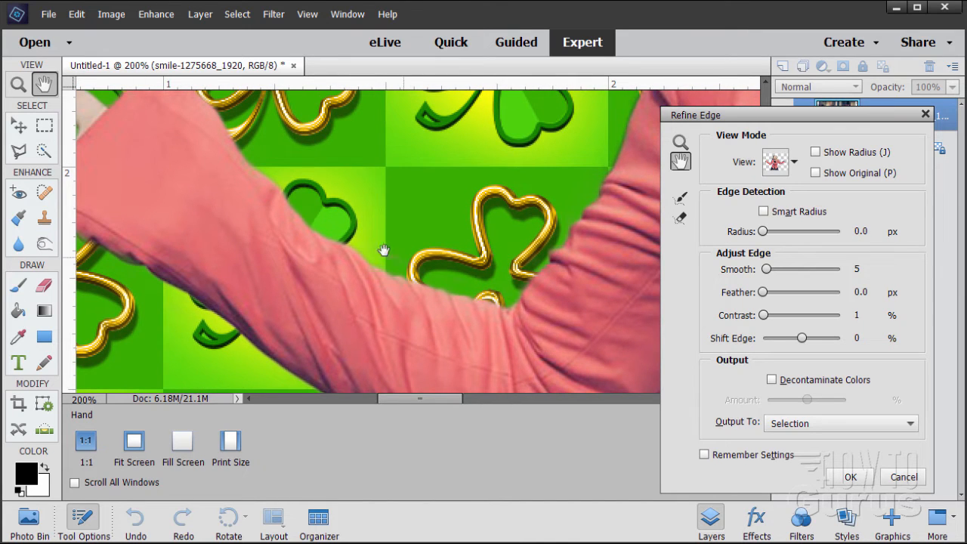
drag(273, 238, 230, 271)
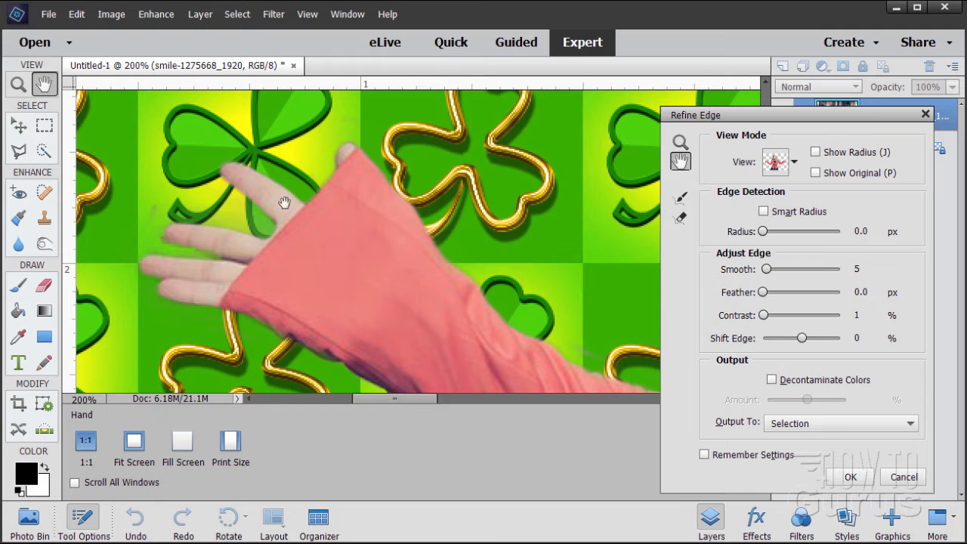
- Inspect the refined edges along the underside of the right arm, the waist, and the left arm and hand
drag(380, 313, 252, 188)
drag(436, 318, 282, 218)
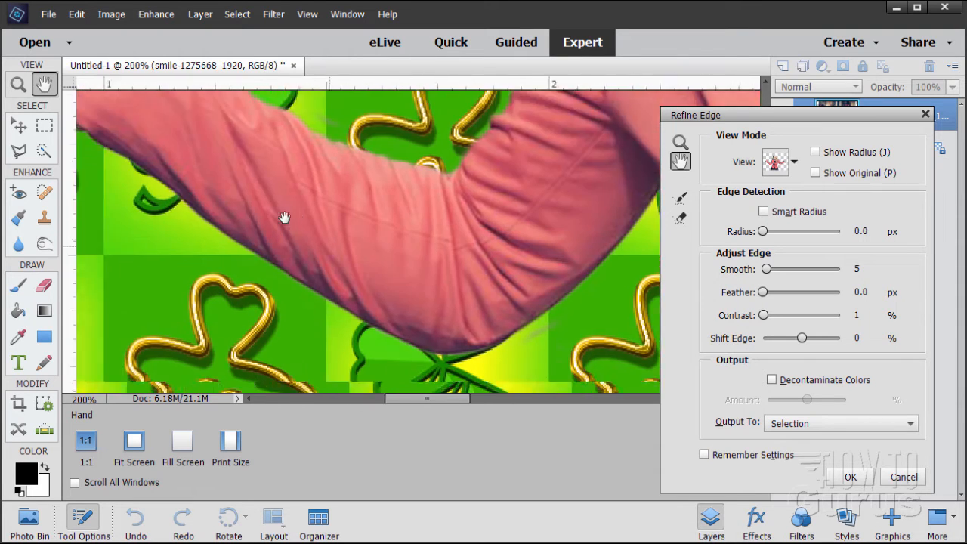
drag(491, 324, 399, 276)
drag(455, 250, 331, 220)
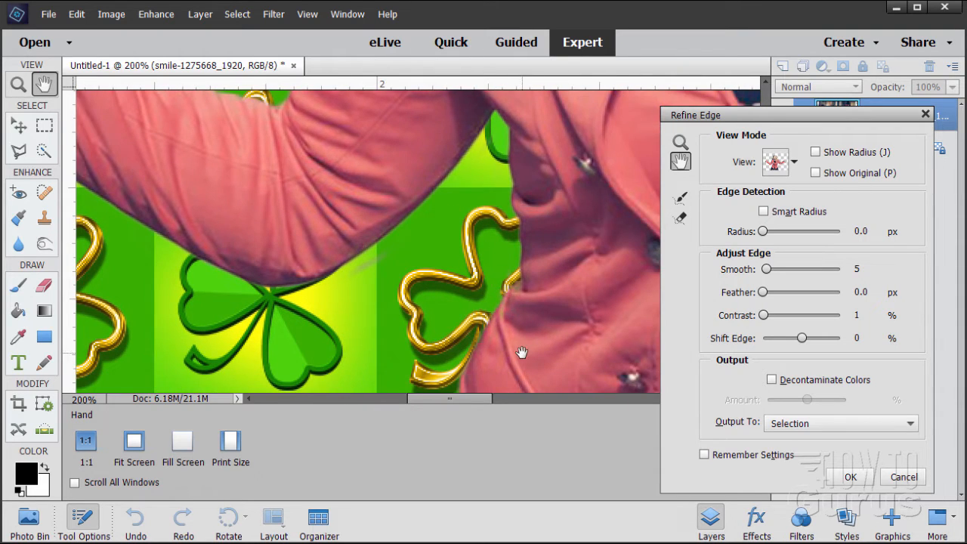
mouse_move(521, 352)
mouse_down()
mouse_move(506, 258)
mouse_move(468, 287)
mouse_move(489, 250)
mouse_move(494, 190)
mouse_move(502, 287)
mouse_up()
drag(614, 230, 257, 250)
drag(513, 236, 228, 249)
drag(521, 133, 447, 253)
drag(514, 252, 386, 196)
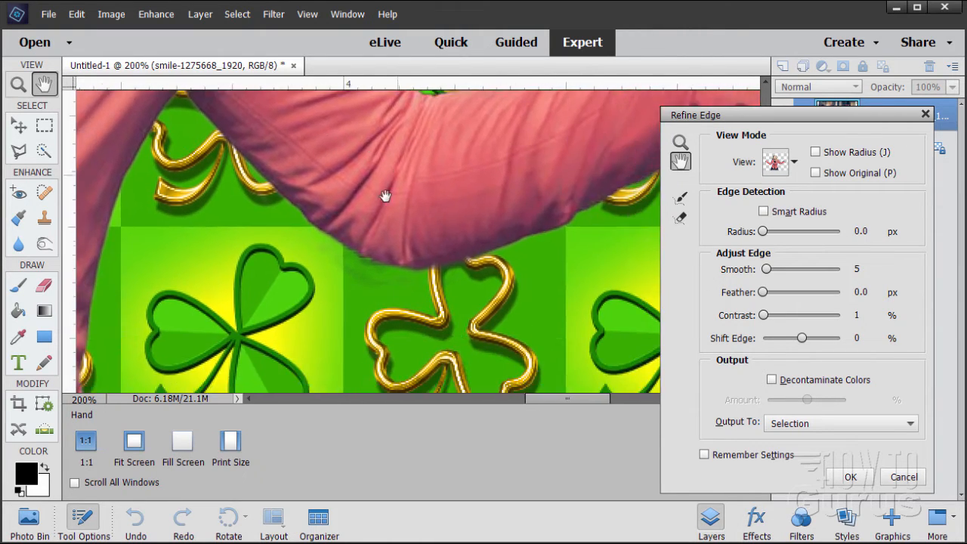
mouse_move(476, 203)
mouse_down()
mouse_move(388, 203)
mouse_move(384, 194)
mouse_move(352, 216)
mouse_move(363, 252)
mouse_up()
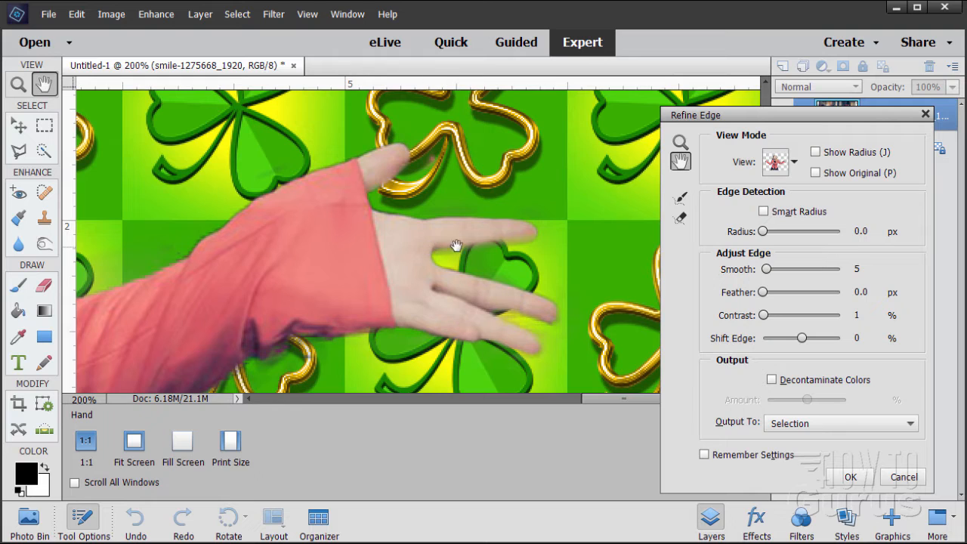
mouse_move(495, 239)
mouse_down()
mouse_move(464, 242)
mouse_move(478, 239)
mouse_up()
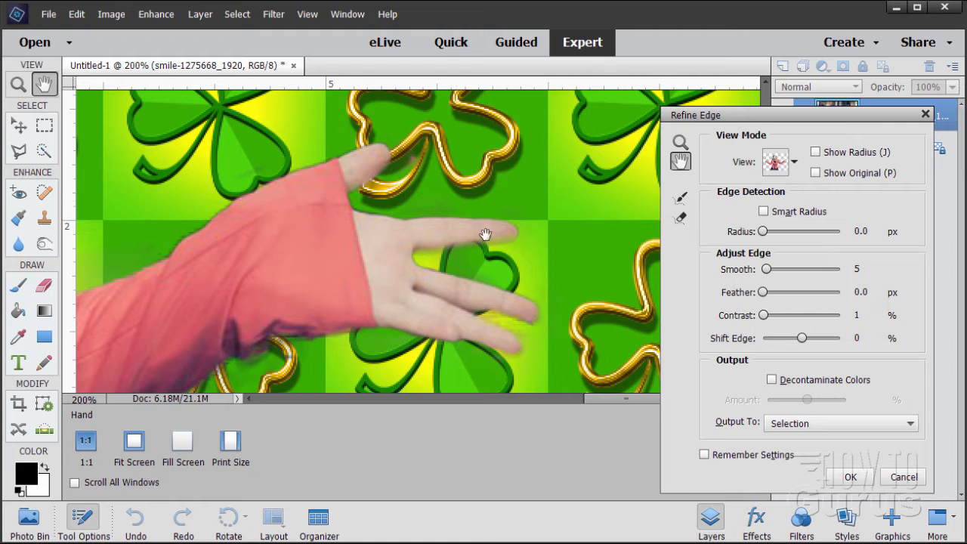
- Erase refinements along the thumb and cuff edge of the woman's left hand, and set the preview back to Overlay
click(680, 219)
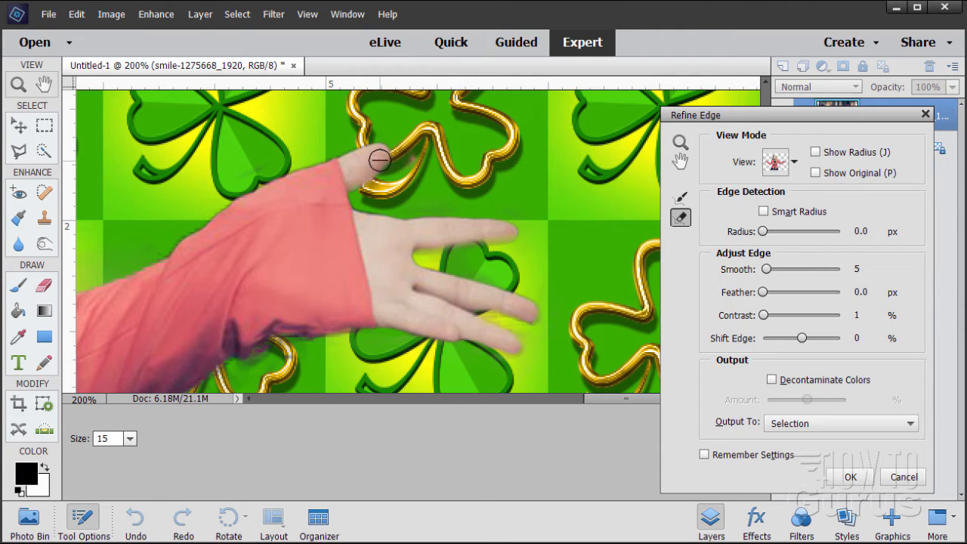
drag(380, 158, 316, 188)
drag(377, 162, 305, 207)
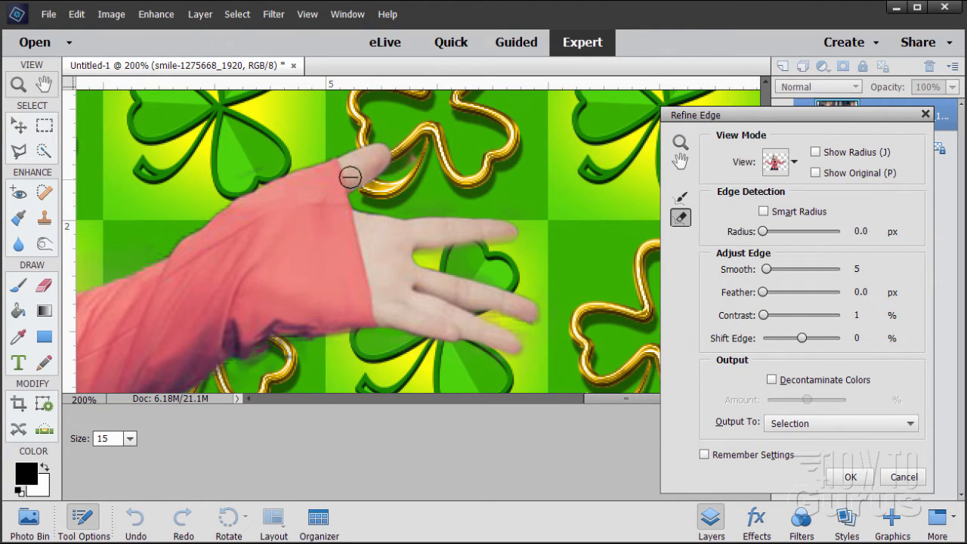
click(794, 162)
click(784, 230)
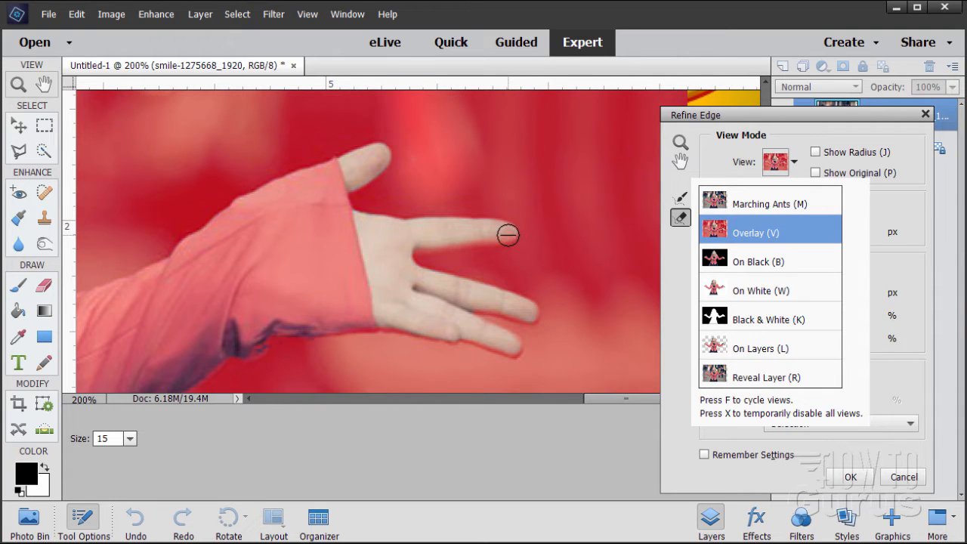
- Erase refinements over the fingers, palm and lower cuff edge of the woman's left hand to restore the selection there
drag(508, 235, 382, 241)
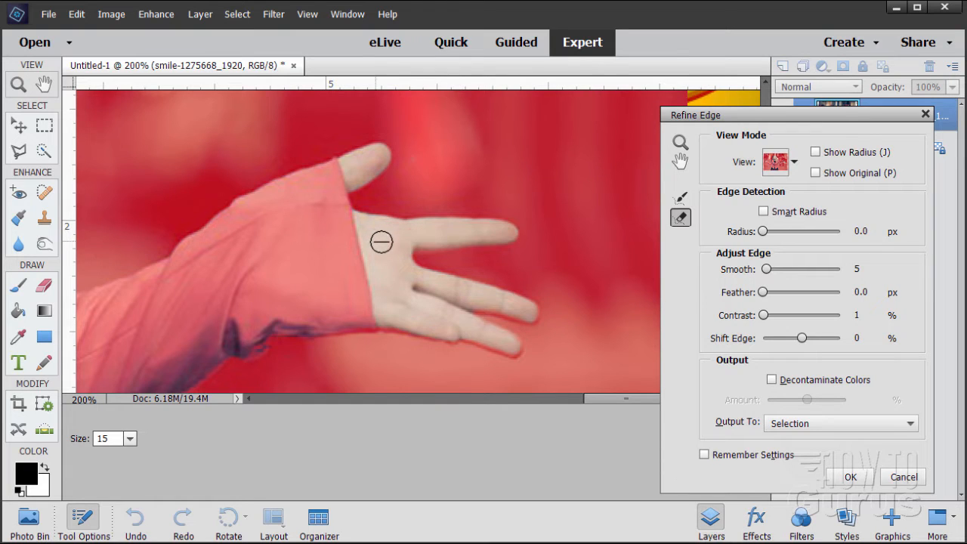
drag(439, 236, 408, 240)
mouse_move(530, 313)
mouse_down()
mouse_move(468, 300)
mouse_move(521, 296)
mouse_move(533, 313)
mouse_move(435, 307)
mouse_up()
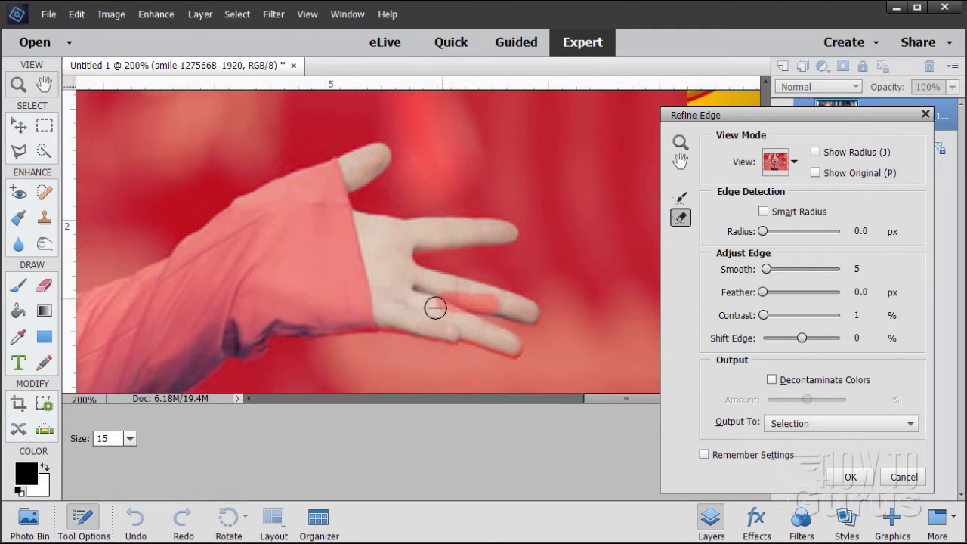
mouse_move(513, 347)
mouse_down()
mouse_move(428, 308)
mouse_move(428, 295)
mouse_up()
mouse_move(456, 333)
mouse_down()
mouse_move(349, 323)
mouse_move(404, 265)
mouse_move(403, 302)
mouse_move(359, 322)
mouse_move(286, 308)
mouse_up()
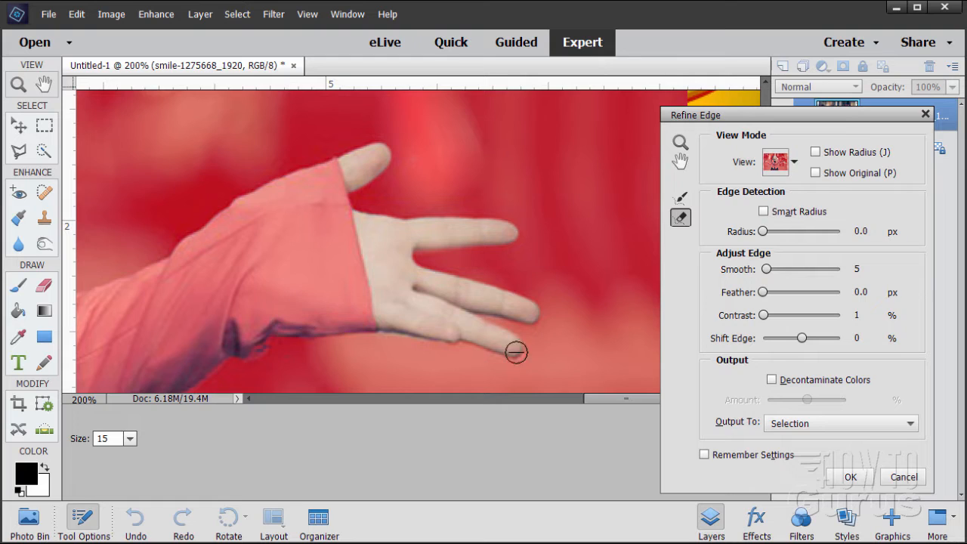
- Brush the refine radius over the background just below the woman's left palm and cuff
click(680, 199)
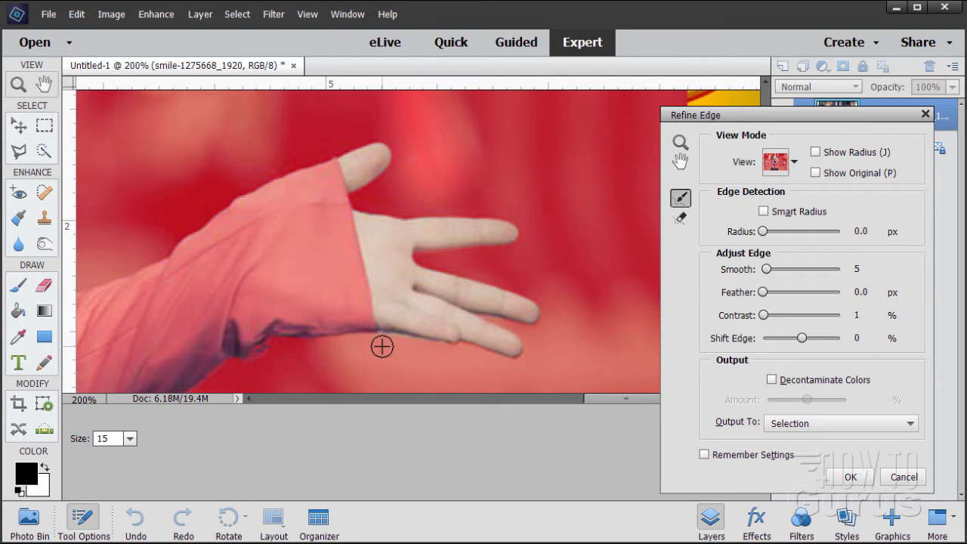
drag(384, 345, 411, 349)
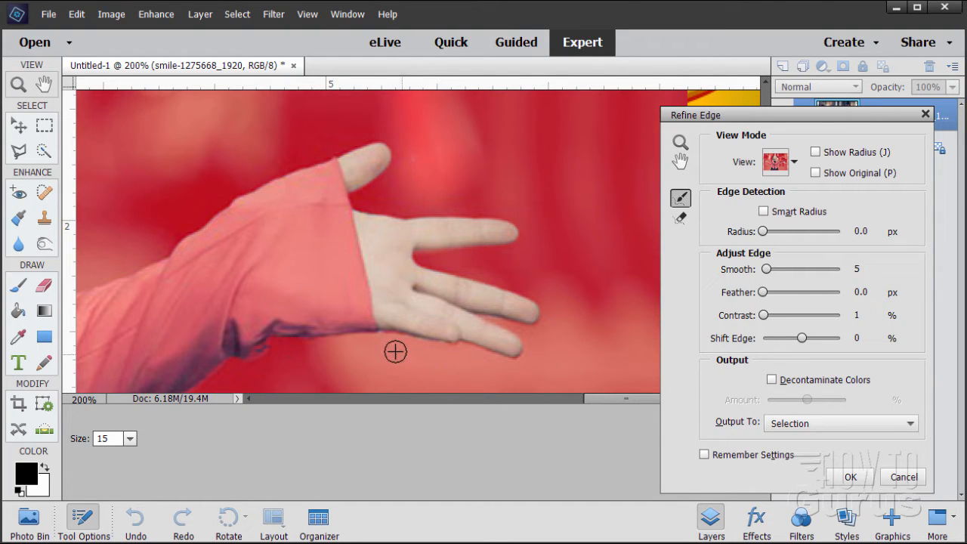
click(383, 345)
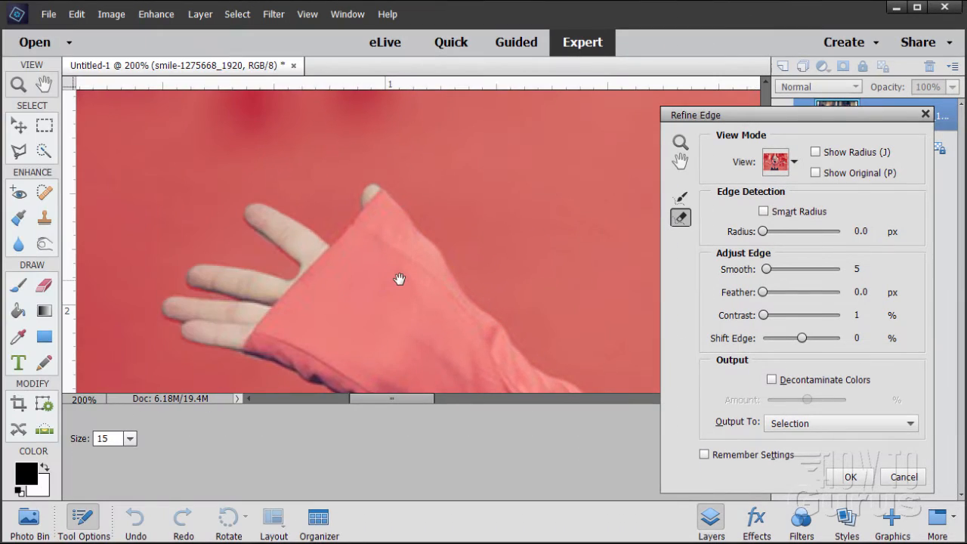
- Examine the overlay edges around the right hand, right shoulder and both sides of the hair down to the left shoulder
scroll(399, 280, right, 10)
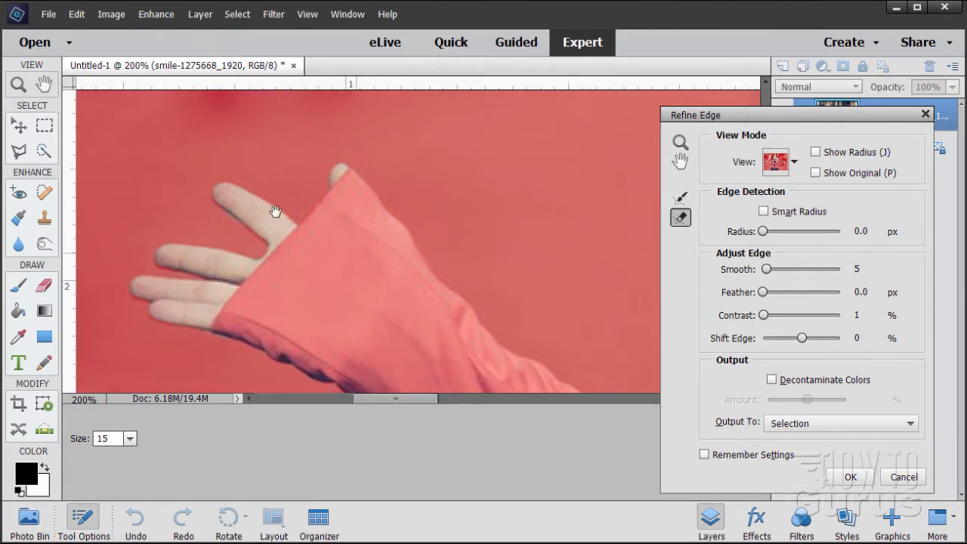
scroll(504, 330, up, 10)
scroll(464, 229, right, 3)
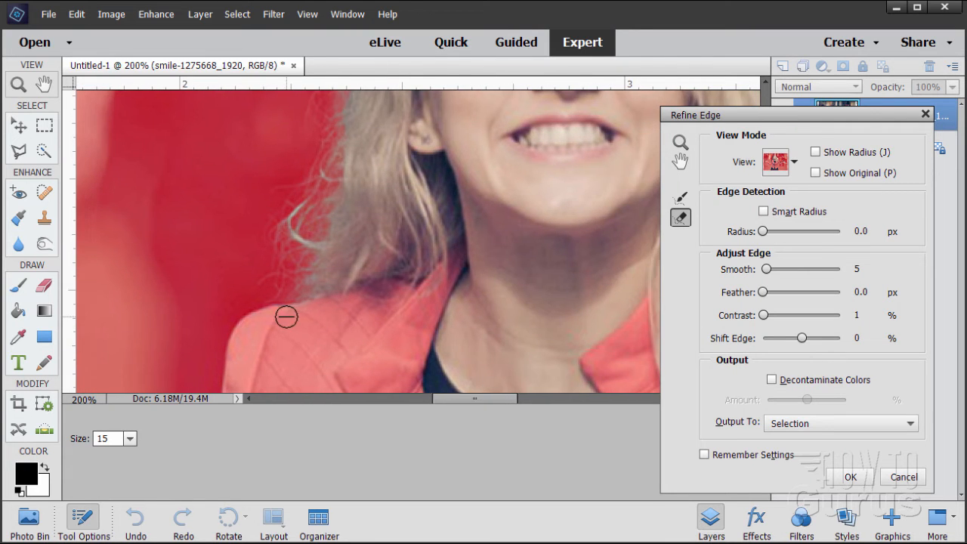
drag(287, 318, 318, 308)
drag(401, 181, 355, 330)
drag(371, 191, 318, 295)
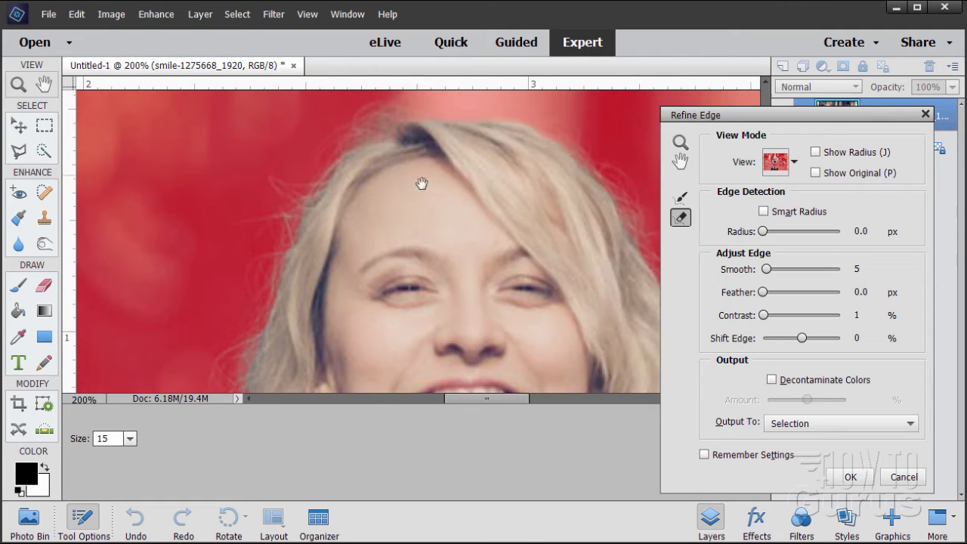
drag(421, 183, 313, 245)
drag(448, 292, 307, 172)
drag(385, 284, 315, 174)
drag(342, 340, 327, 222)
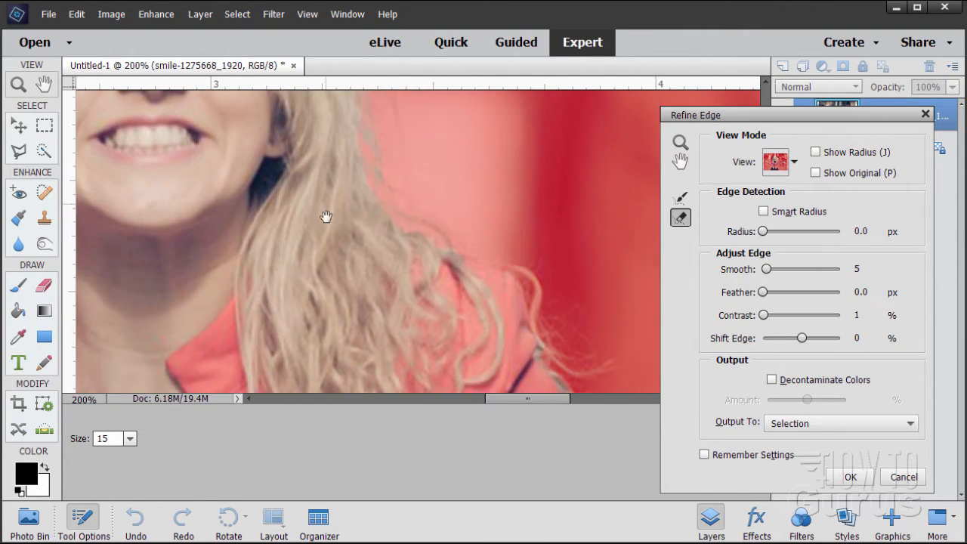
mouse_move(458, 357)
mouse_down()
mouse_move(363, 277)
mouse_move(318, 199)
mouse_up()
- Brush over the dark fringe among the loose hair strands at the woman's left shoulder to refine them
click(683, 200)
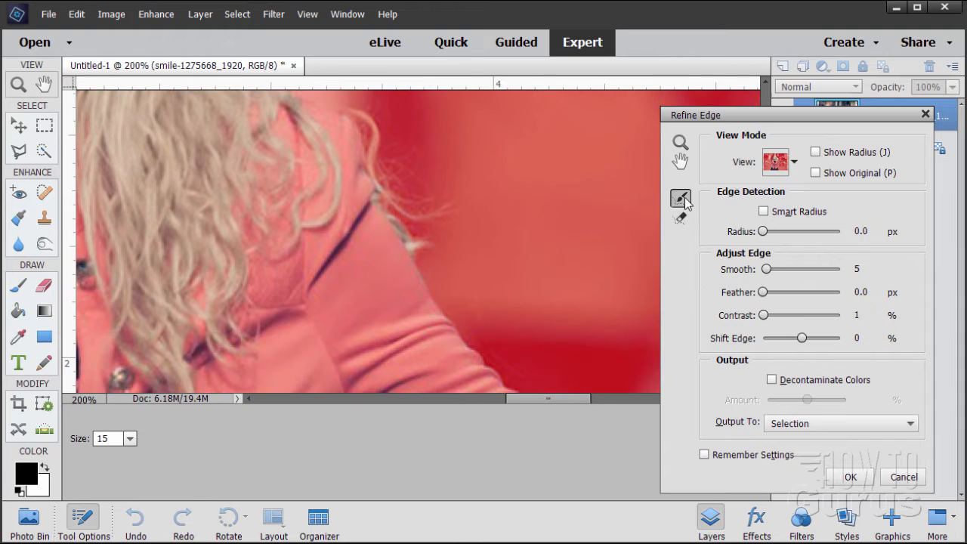
mouse_move(404, 215)
mouse_down()
mouse_move(385, 191)
mouse_move(425, 252)
mouse_up()
drag(386, 200, 423, 256)
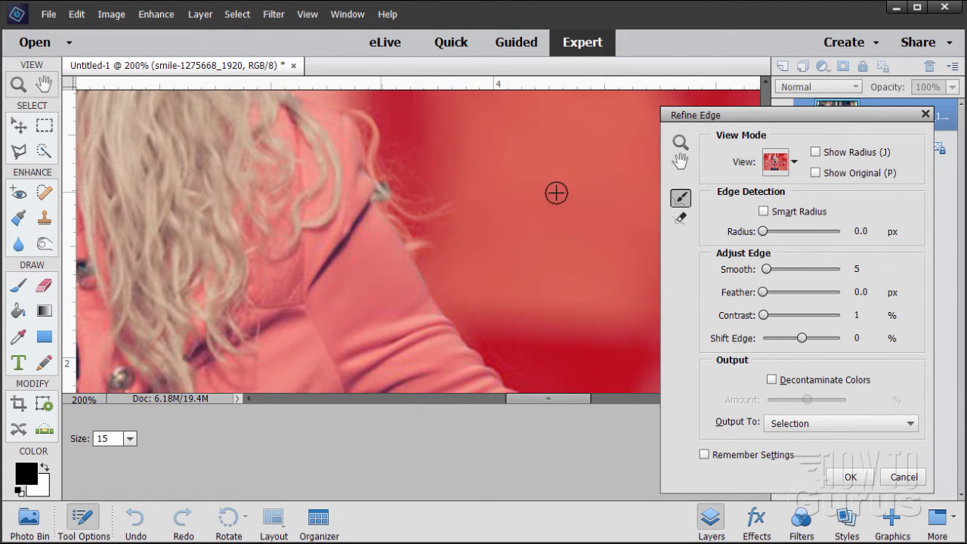
click(680, 217)
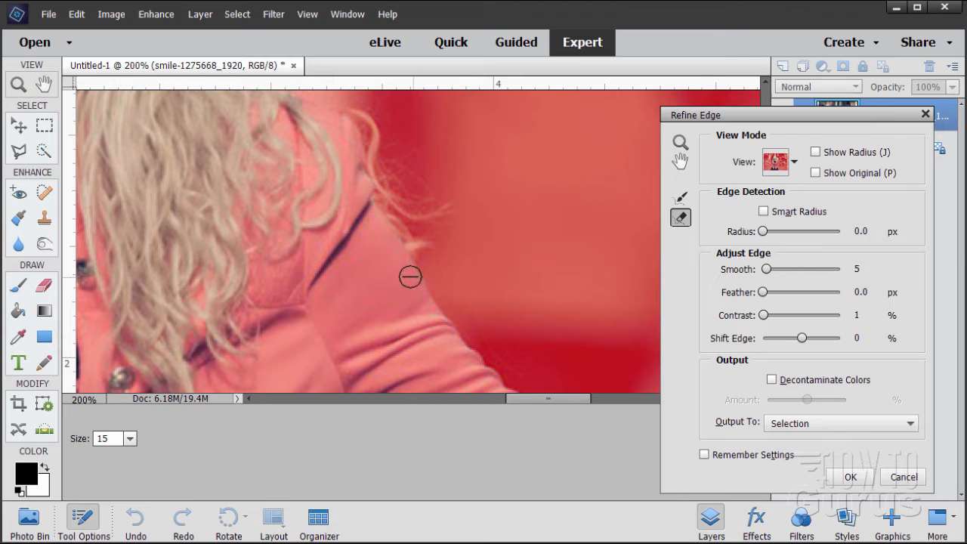
- Check the left arm's edge and output the refined selection as a New Layer with Layer Mask
drag(544, 309, 392, 164)
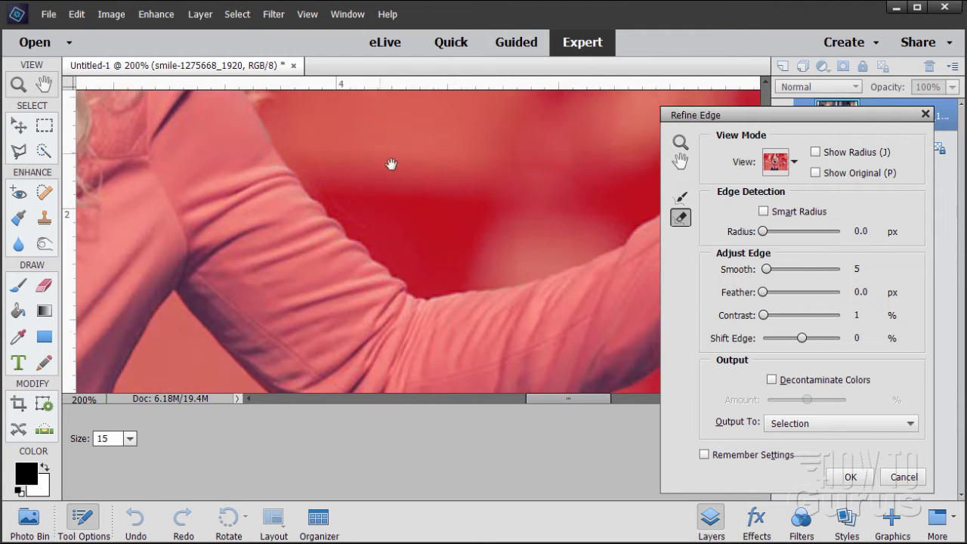
drag(651, 240, 378, 261)
mouse_move(486, 269)
mouse_down()
mouse_move(373, 219)
mouse_move(500, 207)
mouse_up()
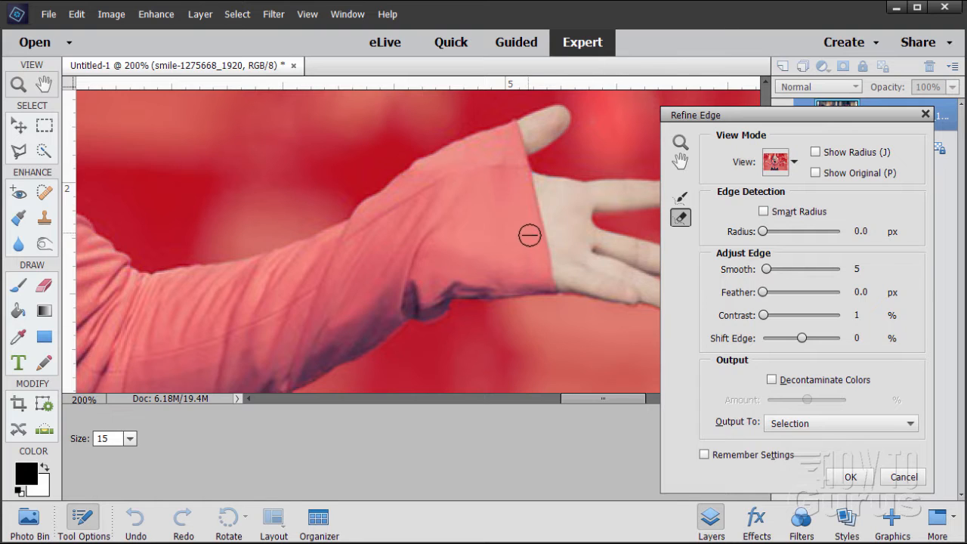
click(843, 424)
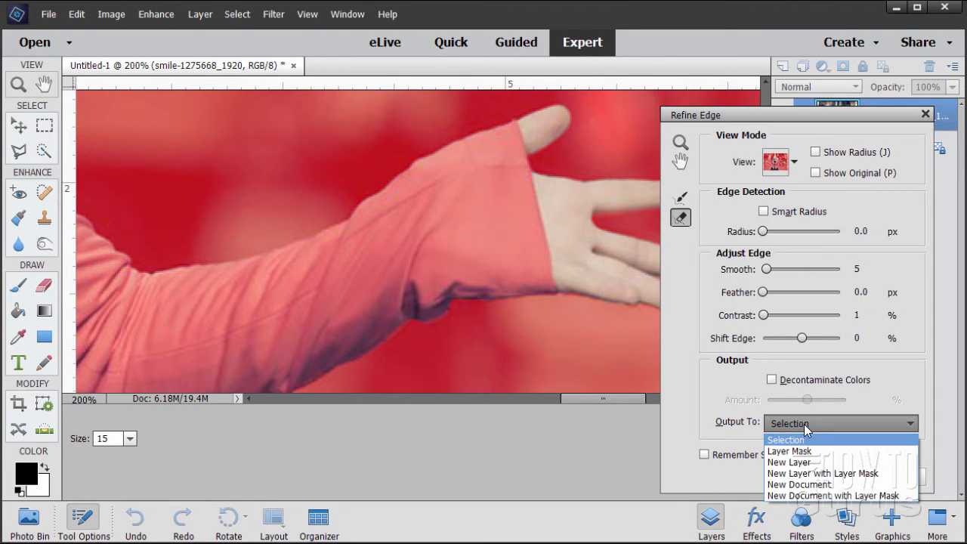
click(819, 474)
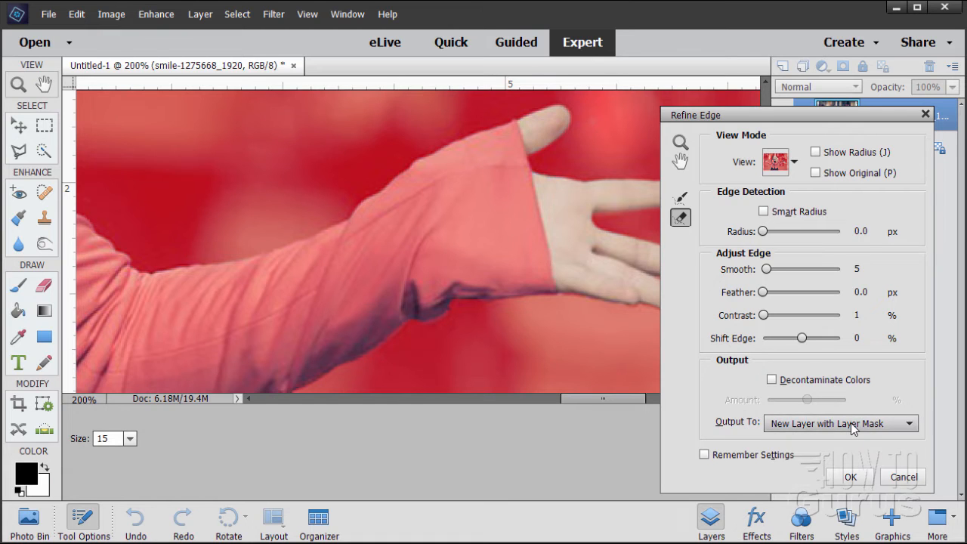
click(850, 477)
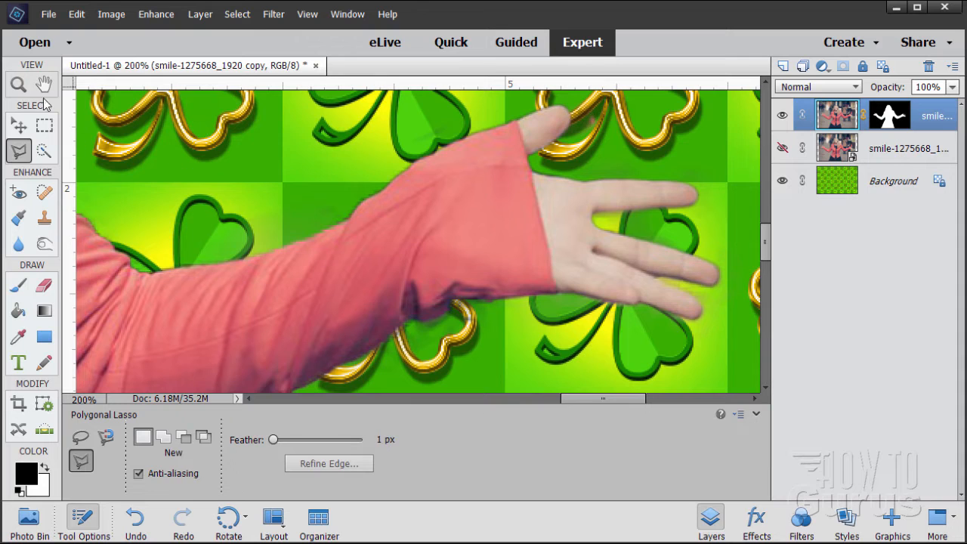
- View the whole composite, then magnify the left sleeve to 300% to examine its edge against the clovers
click(18, 84)
click(399, 437)
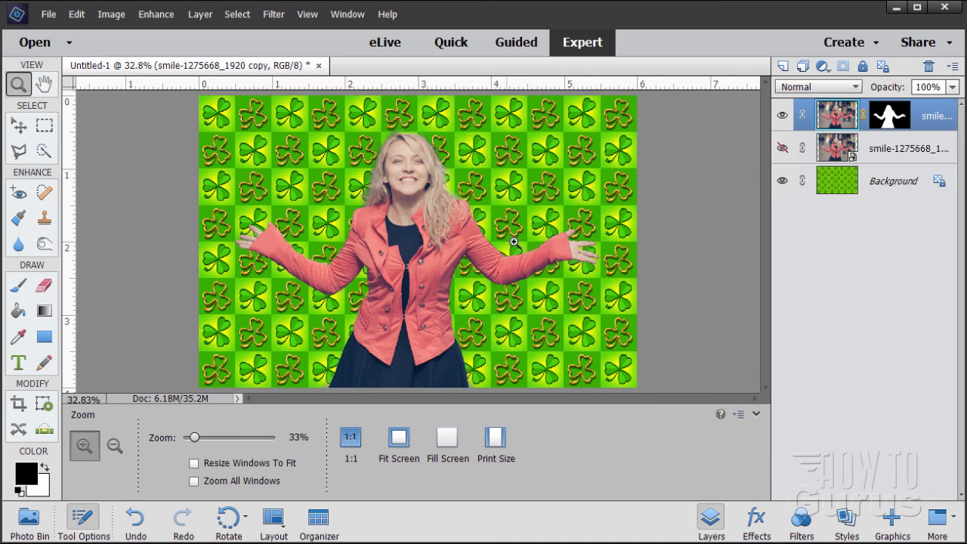
click(575, 259)
click(574, 259)
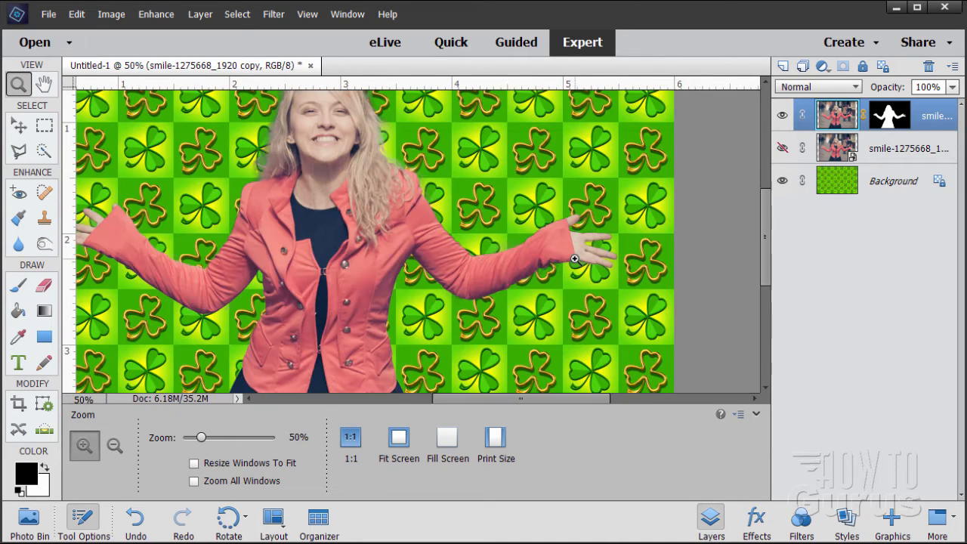
click(574, 259)
click(574, 259)
click(574, 259)
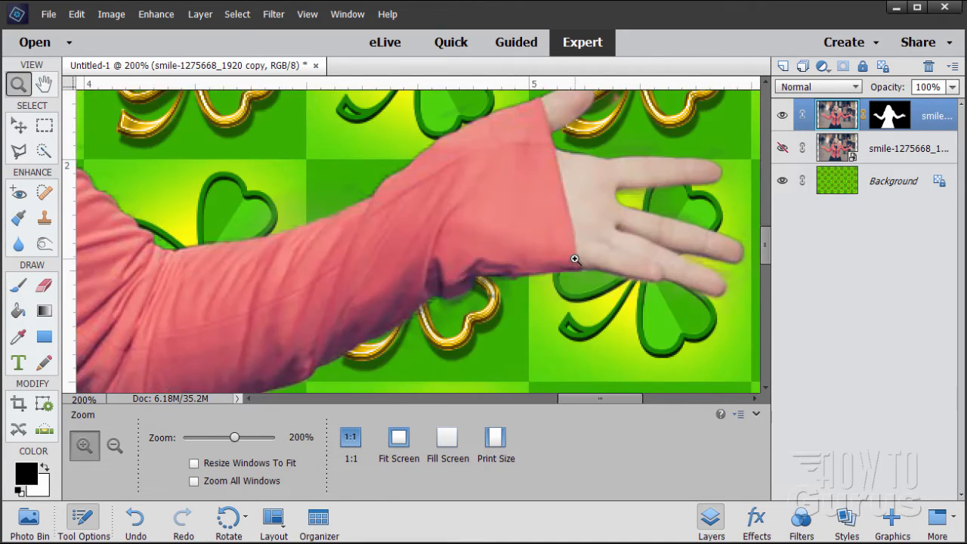
click(375, 161)
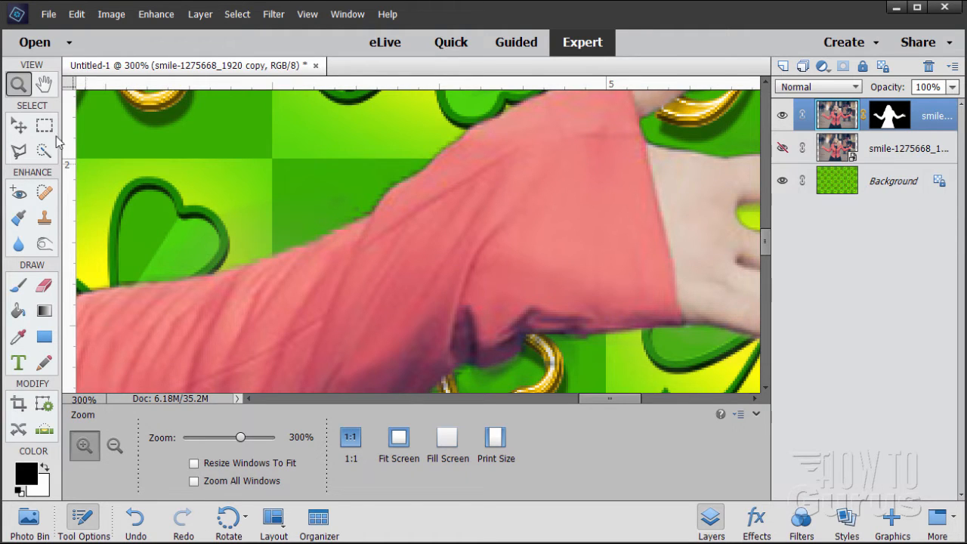
- Display the top layer's mask on its own in black and white, with the Move tool active
click(20, 127)
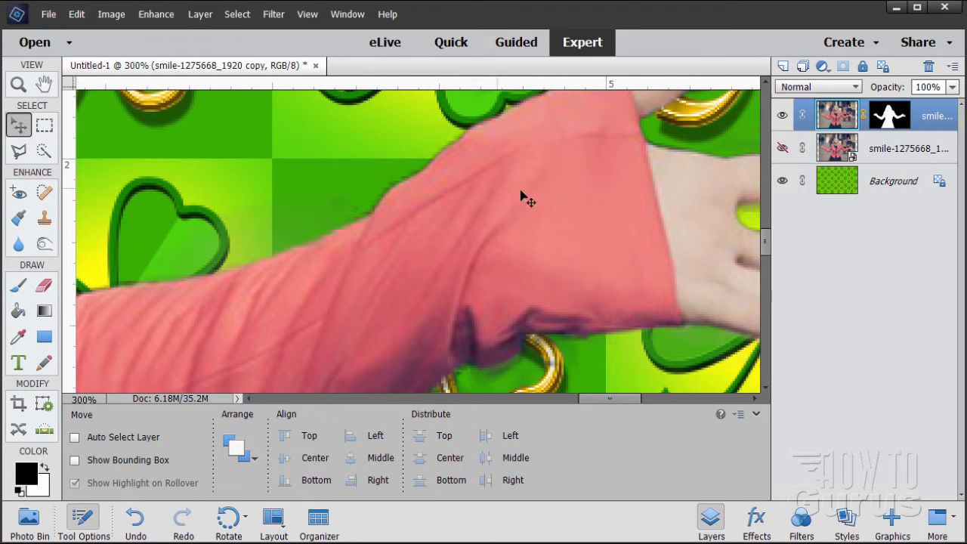
key(alt)
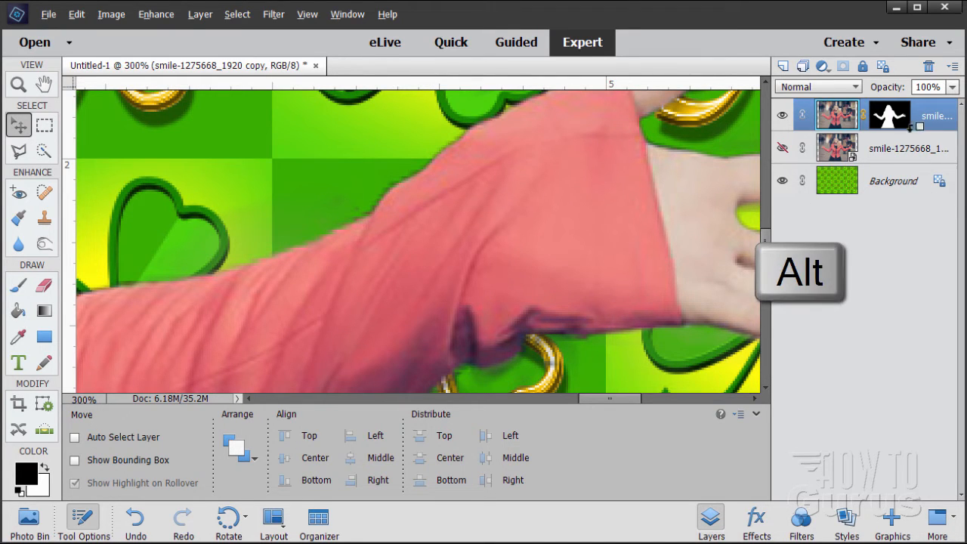
alt+click(889, 123)
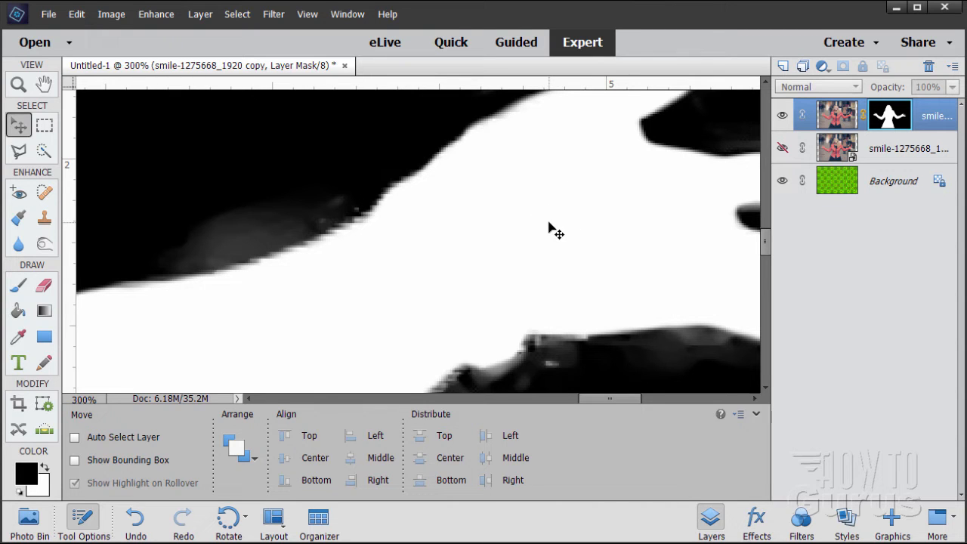
- Inspect the mask for grey areas above and below the left sleeve and along the hair and shoulder
key(space)
drag(550, 224, 597, 217)
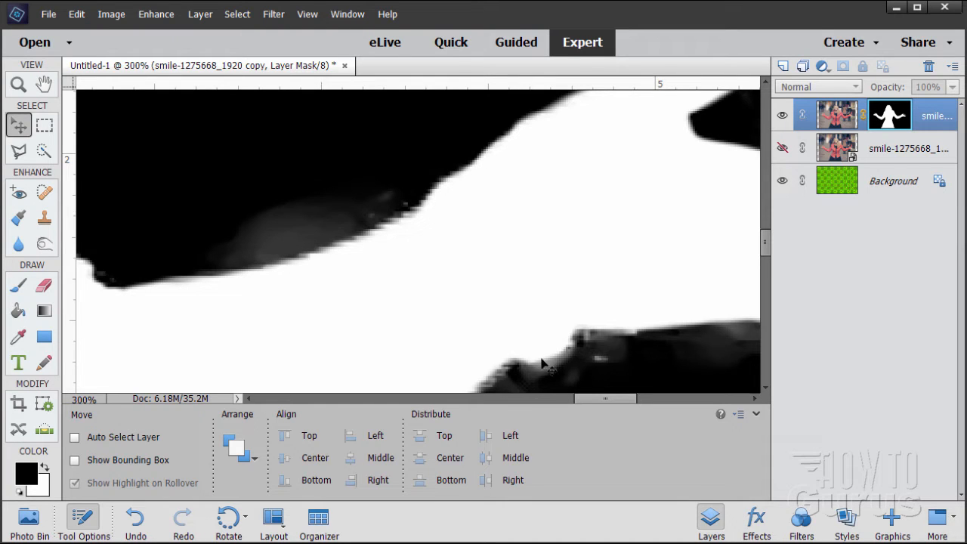
drag(592, 363, 482, 210)
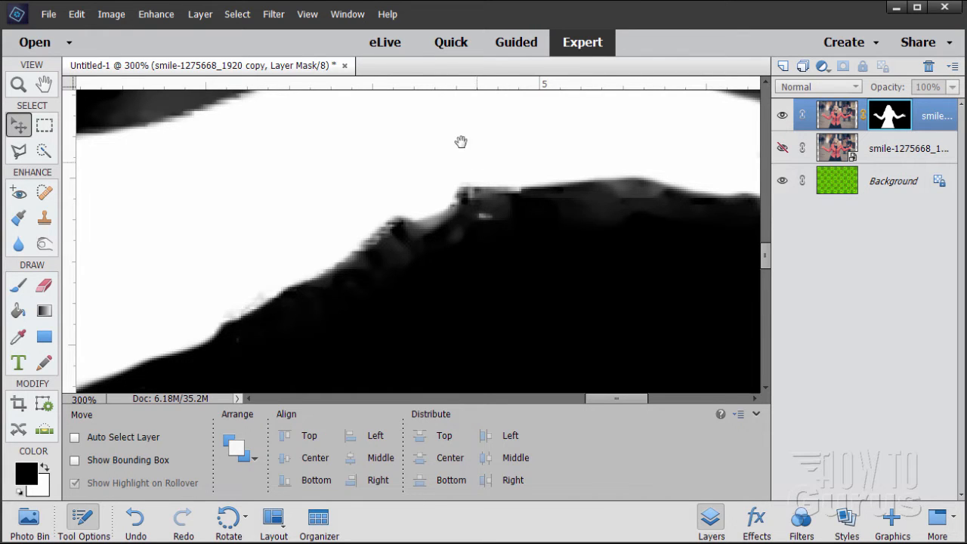
drag(460, 141, 367, 291)
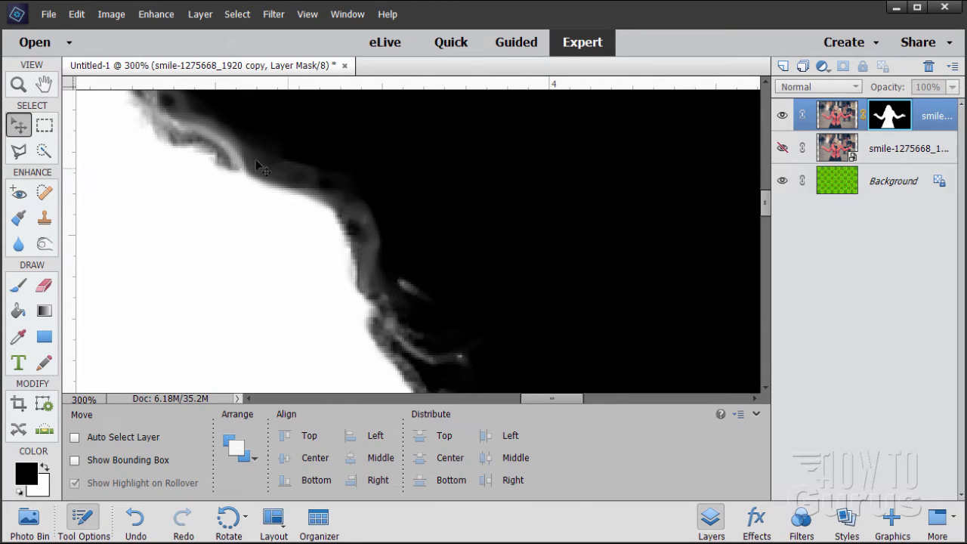
drag(281, 134, 521, 287)
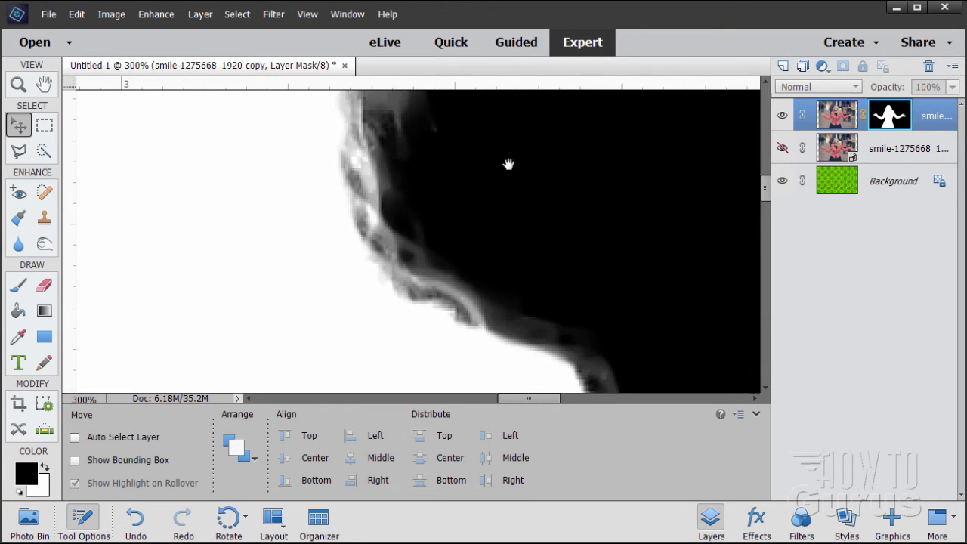
drag(507, 164, 377, 136)
drag(523, 305, 364, 253)
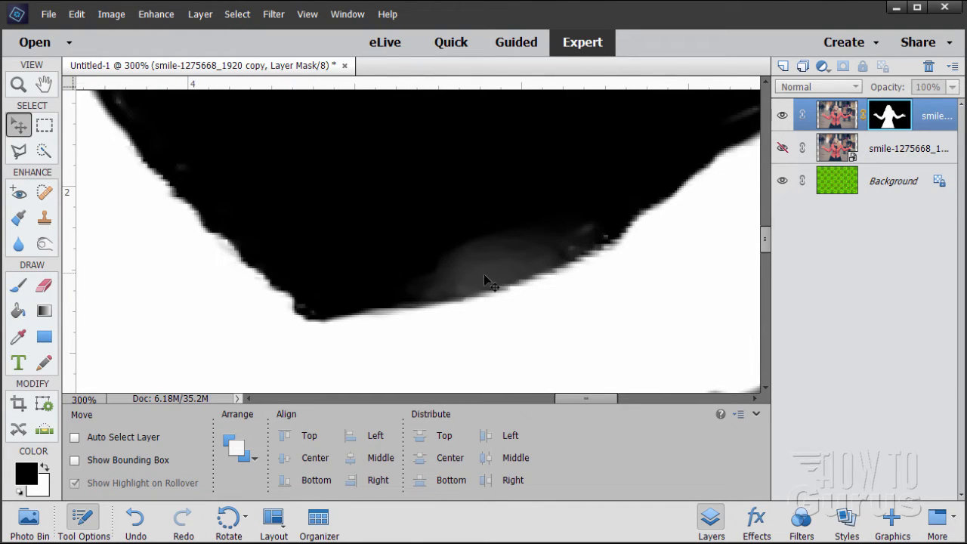
drag(533, 241, 371, 216)
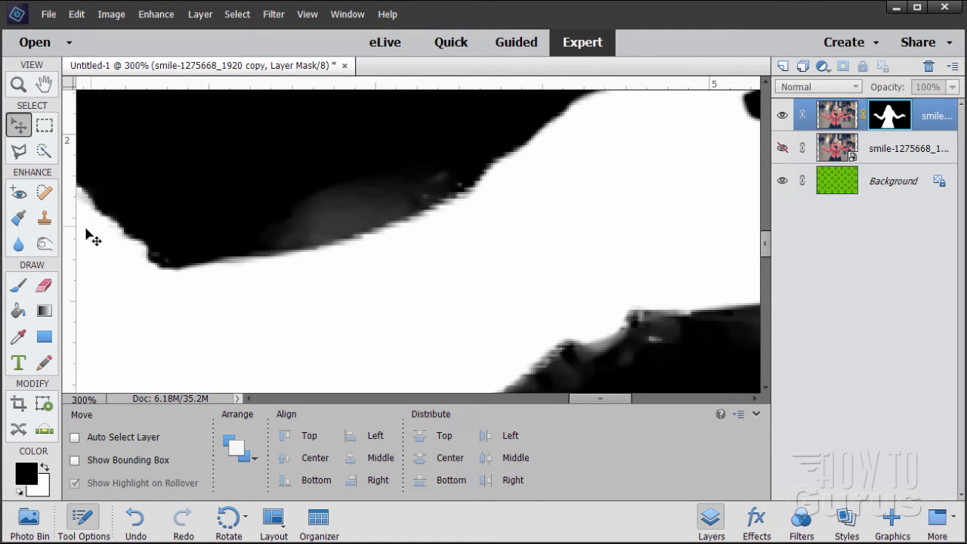
- Burn the grey mask edge along the top of the left sleeve using Midtones range, 10 px size and 50% exposure
click(43, 246)
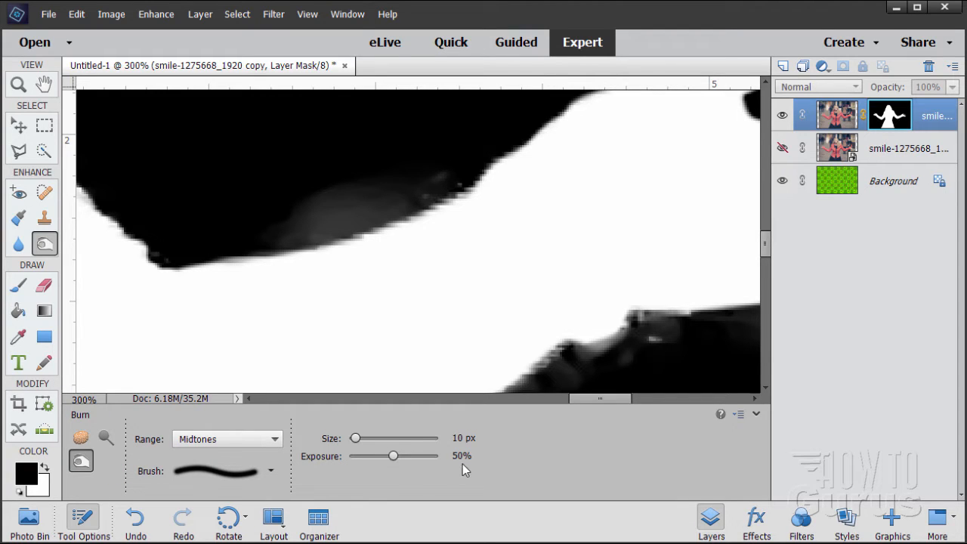
mouse_move(320, 235)
mouse_down()
mouse_move(392, 214)
mouse_move(285, 242)
mouse_move(412, 208)
mouse_move(282, 244)
mouse_move(460, 184)
mouse_move(421, 204)
mouse_move(343, 235)
mouse_move(414, 207)
mouse_move(470, 167)
mouse_move(416, 206)
mouse_move(340, 235)
mouse_move(218, 259)
mouse_move(382, 219)
mouse_move(443, 192)
mouse_move(491, 153)
mouse_move(457, 193)
mouse_move(493, 157)
mouse_move(429, 201)
mouse_up()
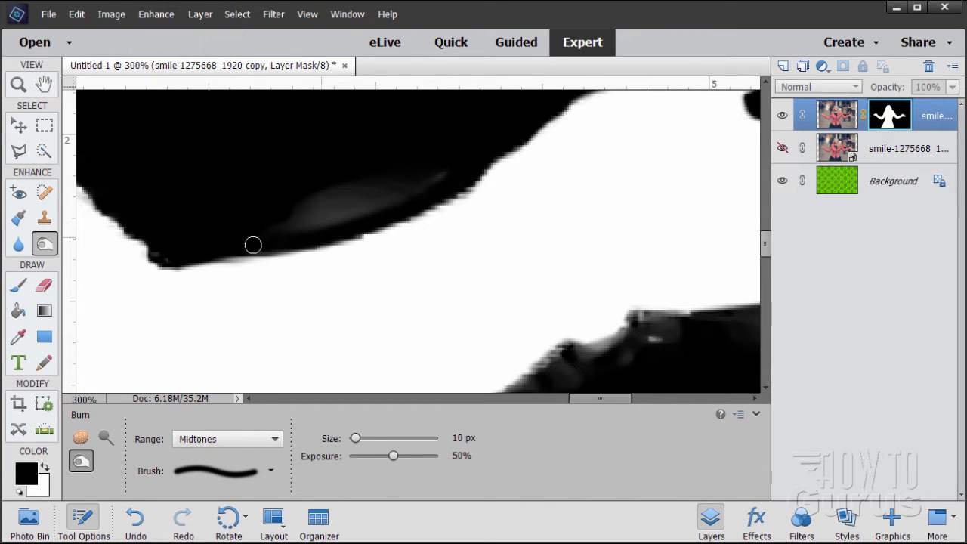
mouse_move(253, 245)
mouse_down()
mouse_move(160, 250)
mouse_move(179, 258)
mouse_move(192, 242)
mouse_move(167, 254)
mouse_move(330, 238)
mouse_move(413, 200)
mouse_up()
drag(481, 181, 359, 224)
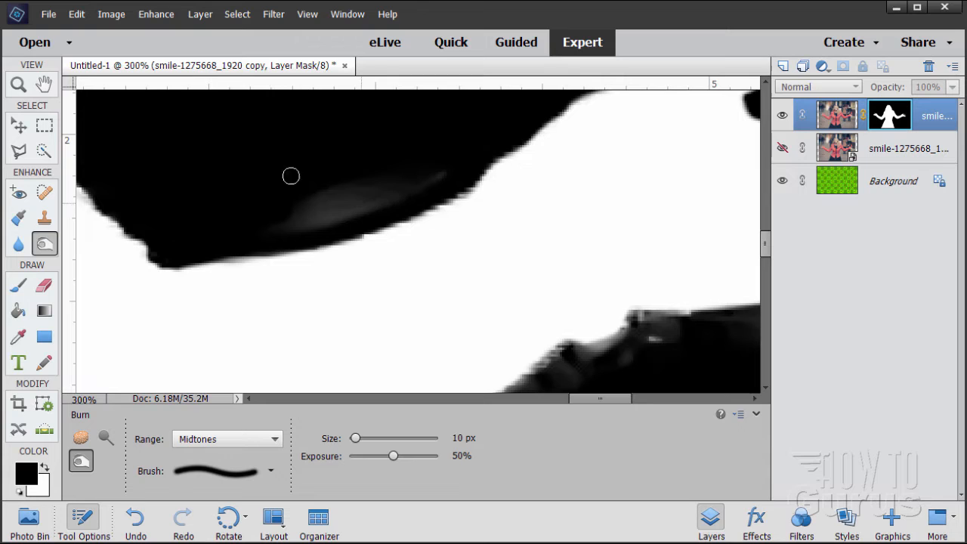
- Paint black over the mask's grey patches above the left sleeve and hand and beside the thumb tip, using a 10 px brush at 100% opacity
click(19, 286)
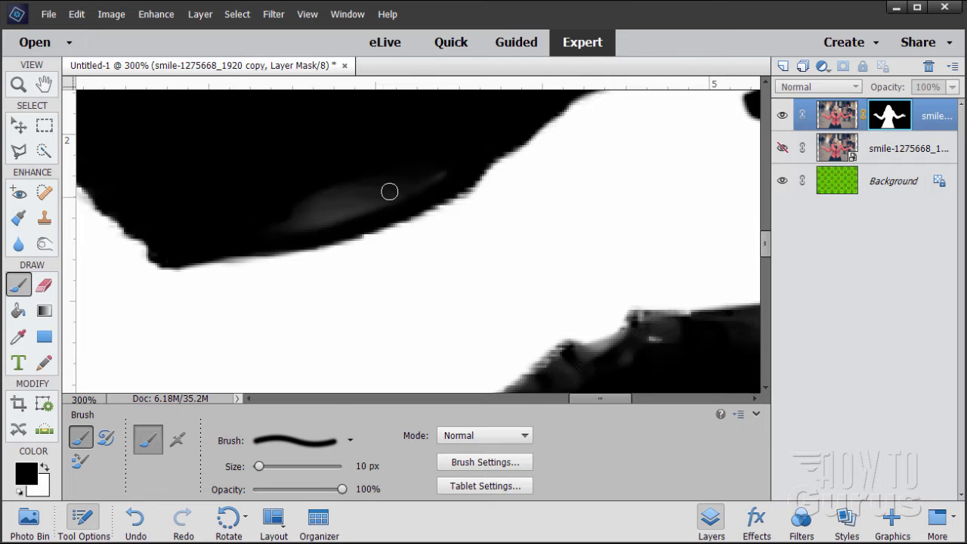
mouse_move(390, 192)
mouse_down()
mouse_move(293, 222)
mouse_move(353, 198)
mouse_move(364, 182)
mouse_move(328, 210)
mouse_move(362, 212)
mouse_move(428, 178)
mouse_move(317, 205)
mouse_move(383, 177)
mouse_move(360, 165)
mouse_up()
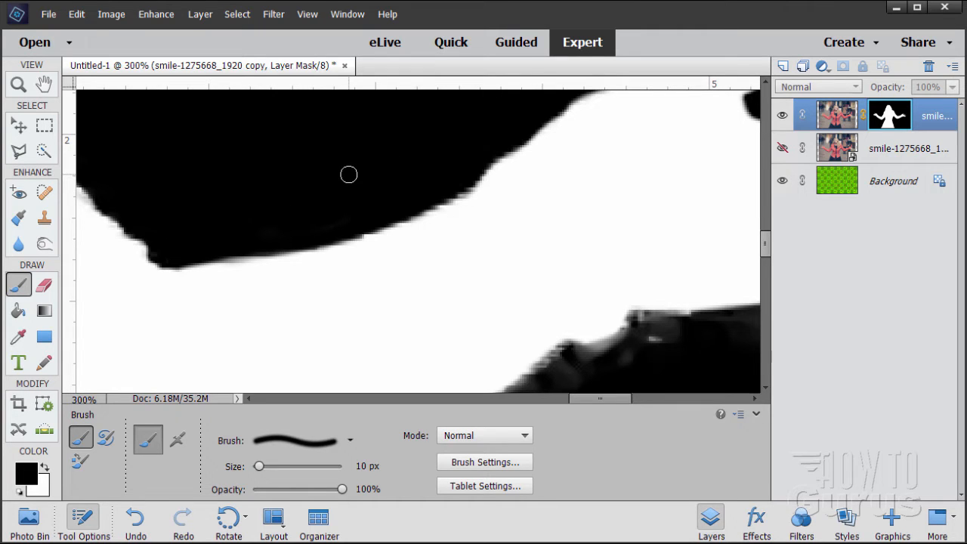
mouse_move(469, 169)
mouse_down()
mouse_move(348, 274)
mouse_move(330, 242)
mouse_up()
drag(466, 211, 371, 244)
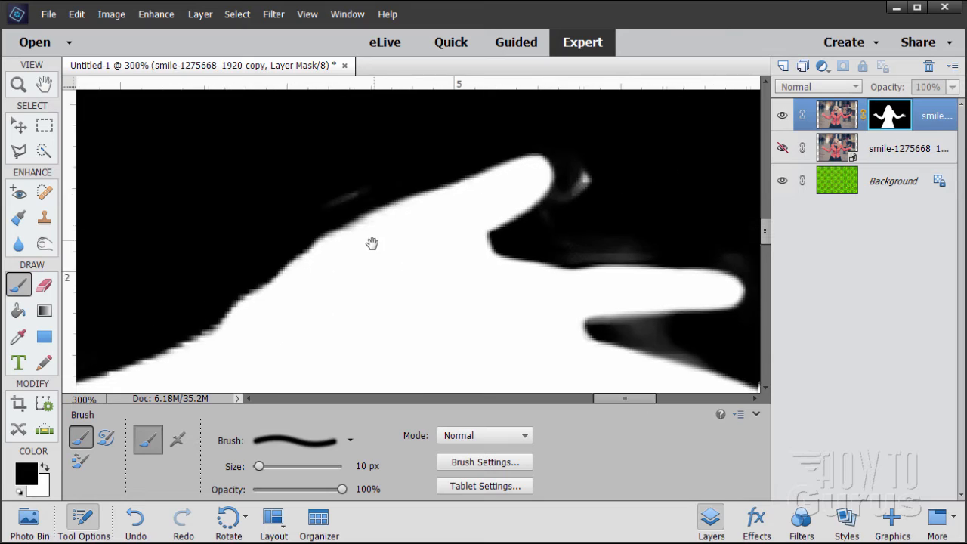
drag(369, 198, 332, 207)
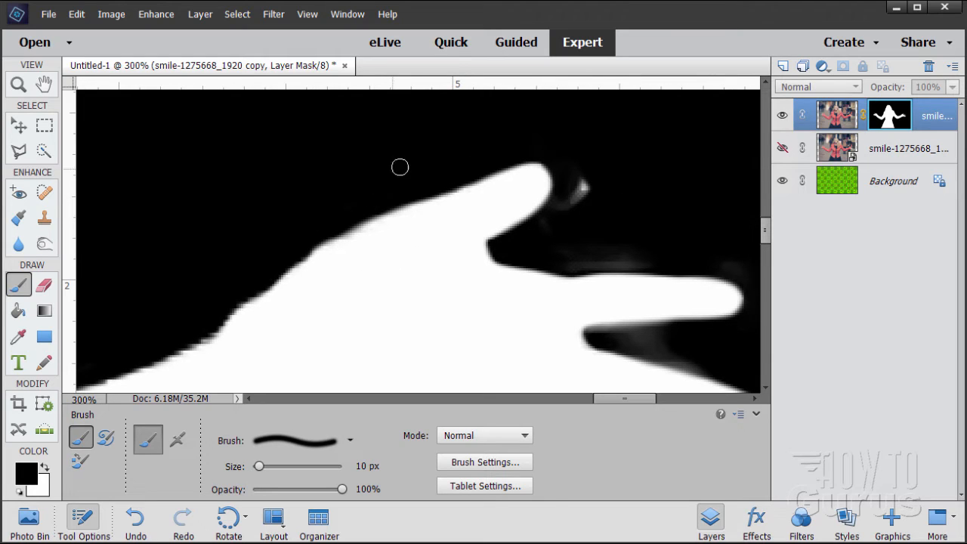
mouse_move(584, 180)
mouse_down()
mouse_move(579, 201)
mouse_move(564, 205)
mouse_up()
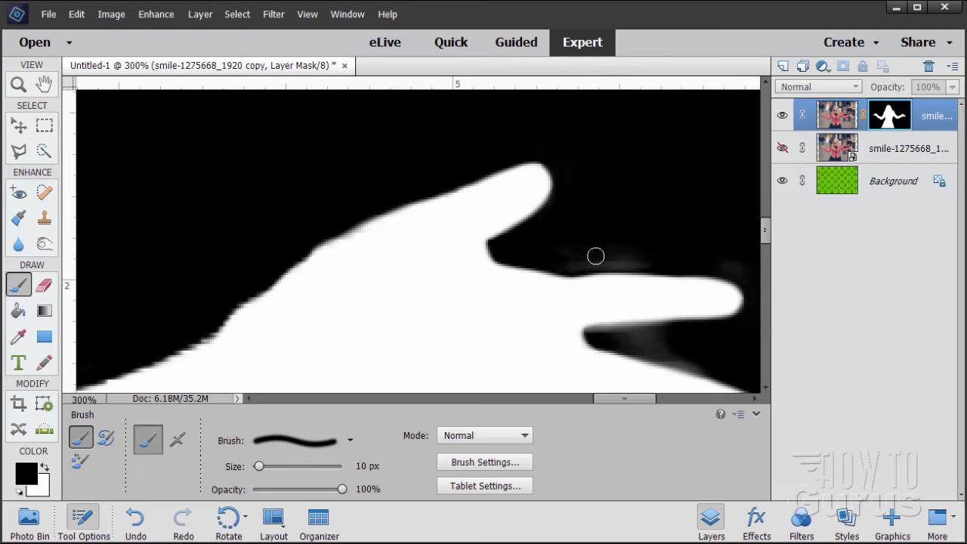
- Burn the grey mask areas above the left hand's index finger, around its tip and between the fingers, using Midtones, 10 px and 50% exposure
click(46, 244)
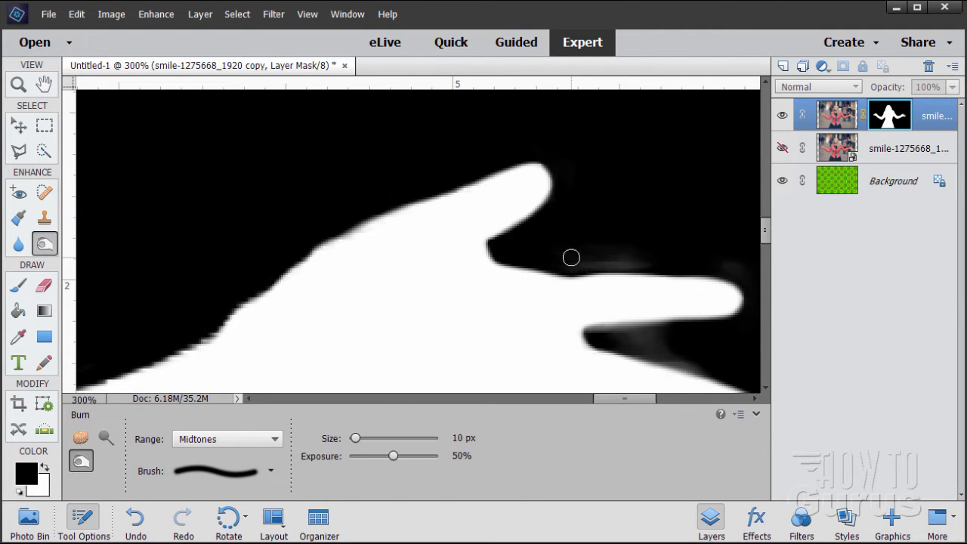
mouse_move(649, 259)
mouse_down()
mouse_move(576, 265)
mouse_move(644, 264)
mouse_move(603, 261)
mouse_move(651, 239)
mouse_move(537, 205)
mouse_up()
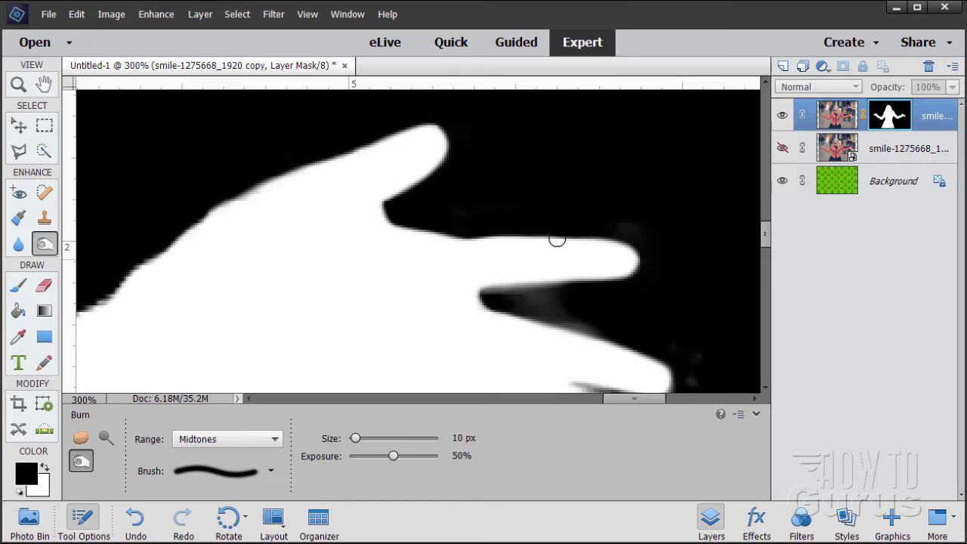
drag(563, 217, 646, 240)
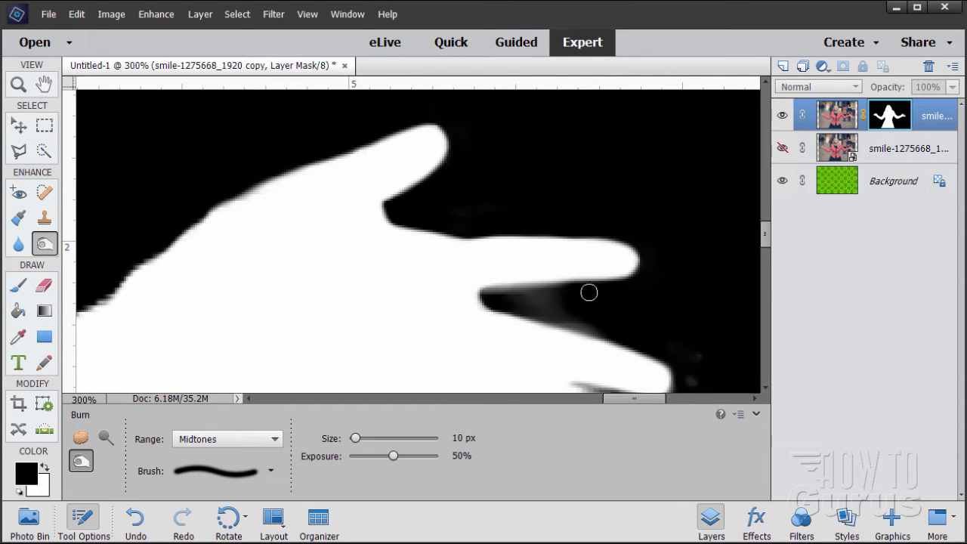
mouse_move(588, 292)
mouse_down()
mouse_move(548, 302)
mouse_move(509, 297)
mouse_move(558, 290)
mouse_move(490, 294)
mouse_move(590, 312)
mouse_move(582, 324)
mouse_move(527, 309)
mouse_move(615, 333)
mouse_move(529, 311)
mouse_up()
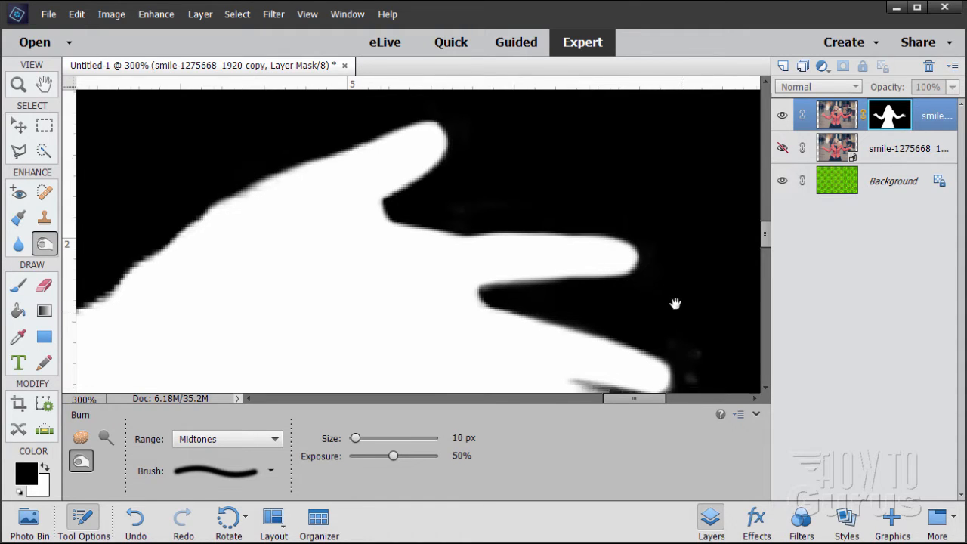
- Examine the mask's edges along the other arm and around the hair, with black as the painting colour
drag(675, 302, 597, 206)
mouse_move(593, 280)
mouse_down()
mouse_move(495, 273)
mouse_move(547, 282)
mouse_move(557, 292)
mouse_move(537, 281)
mouse_move(573, 315)
mouse_move(564, 314)
mouse_move(545, 292)
mouse_move(572, 294)
mouse_move(555, 333)
mouse_move(274, 294)
mouse_move(275, 302)
mouse_move(225, 306)
mouse_move(357, 297)
mouse_move(198, 309)
mouse_move(120, 347)
mouse_move(178, 310)
mouse_move(229, 309)
mouse_up()
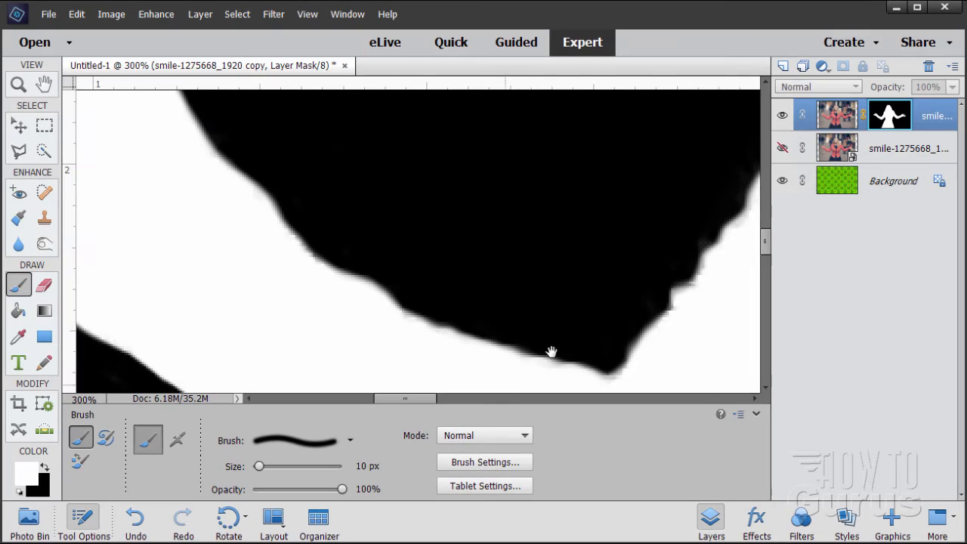
drag(551, 350, 268, 265)
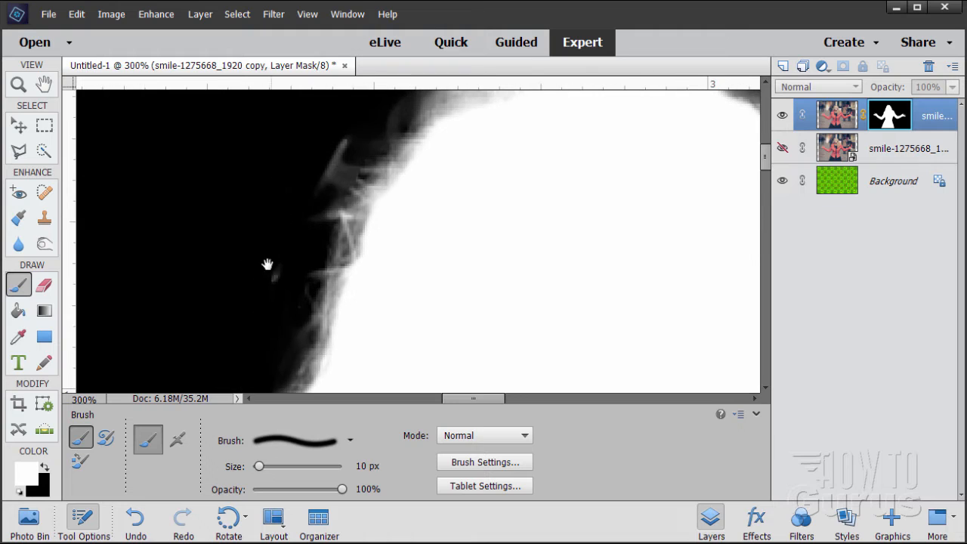
click(45, 469)
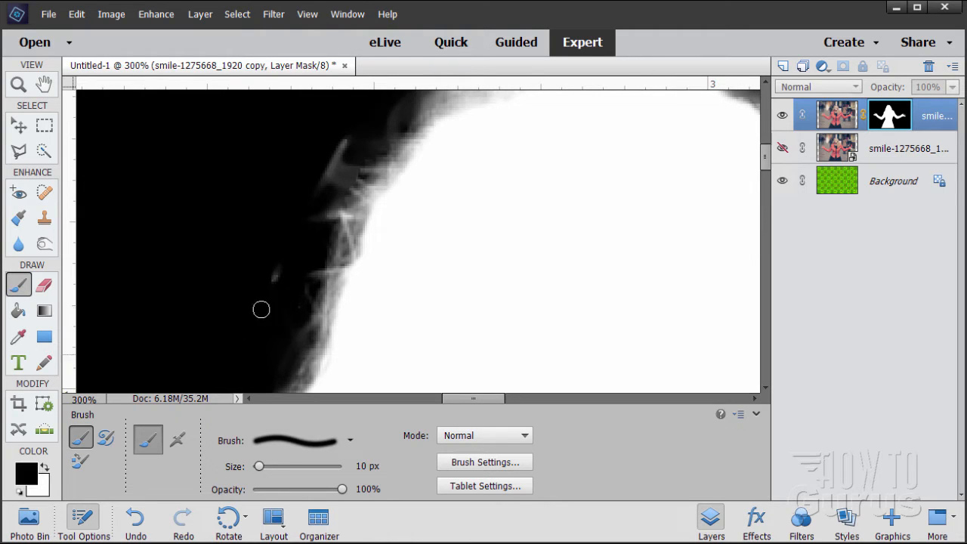
mouse_move(346, 129)
mouse_down()
mouse_move(324, 162)
mouse_move(333, 173)
mouse_move(340, 155)
mouse_move(333, 172)
mouse_move(262, 212)
mouse_move(260, 182)
mouse_move(111, 185)
mouse_up()
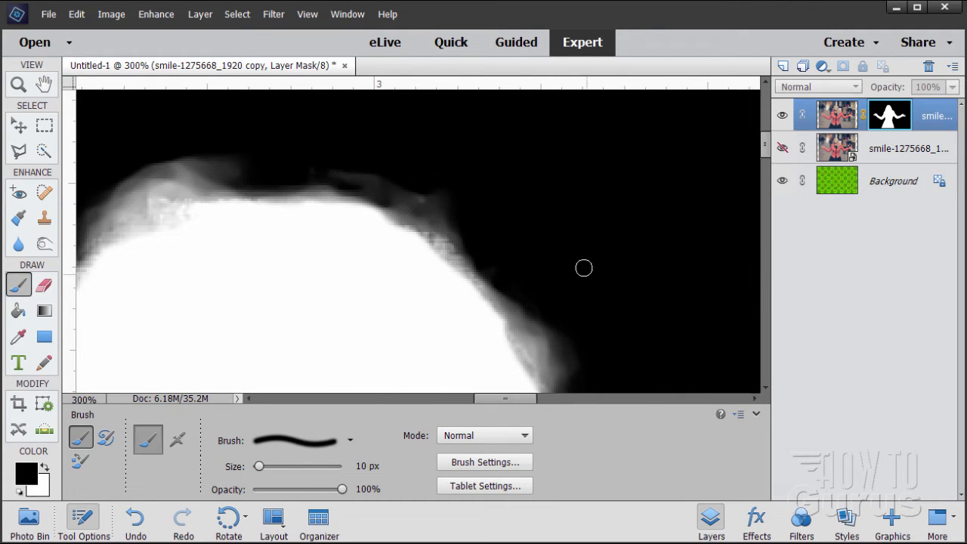
drag(593, 283, 627, 242)
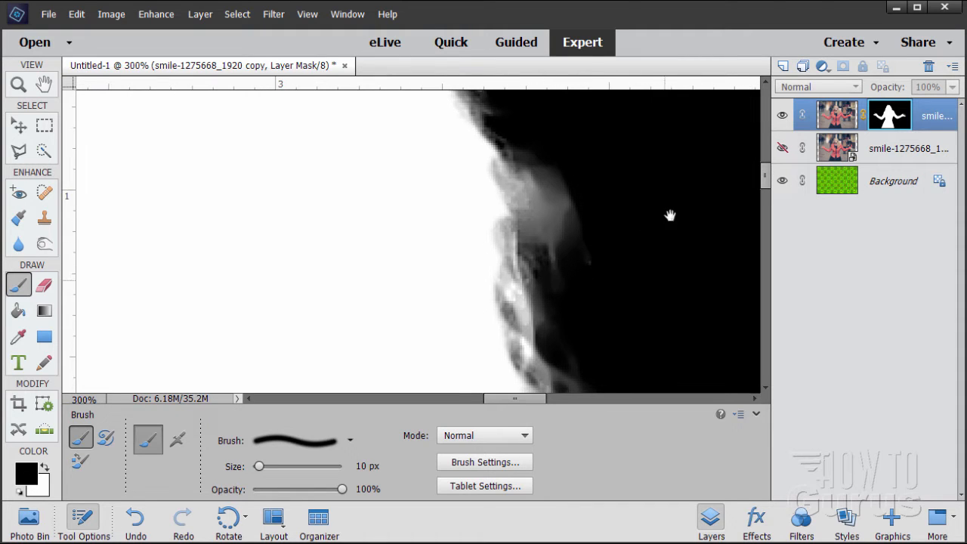
drag(602, 281, 688, 259)
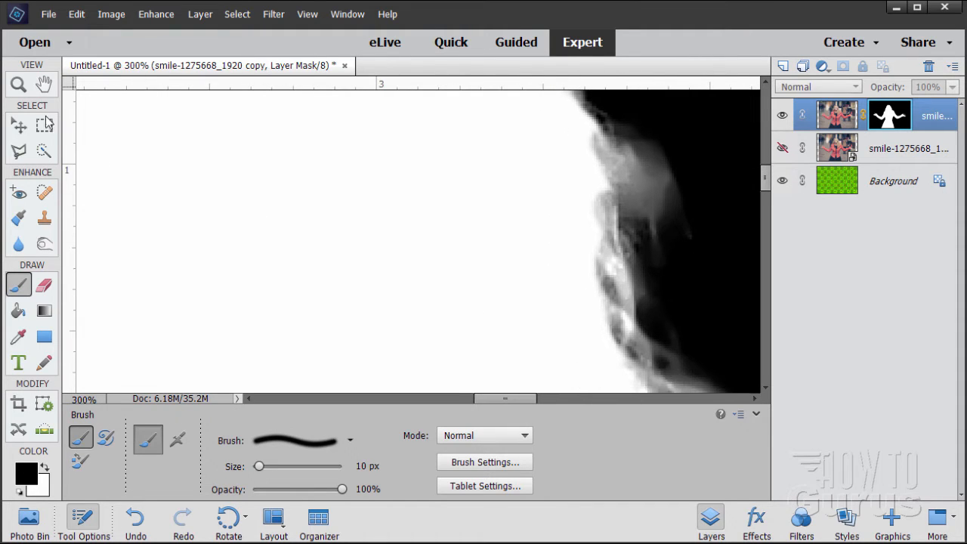
- Fit the whole mask in view, then return to the full-colour composite with the Background layer selected
click(20, 85)
click(403, 451)
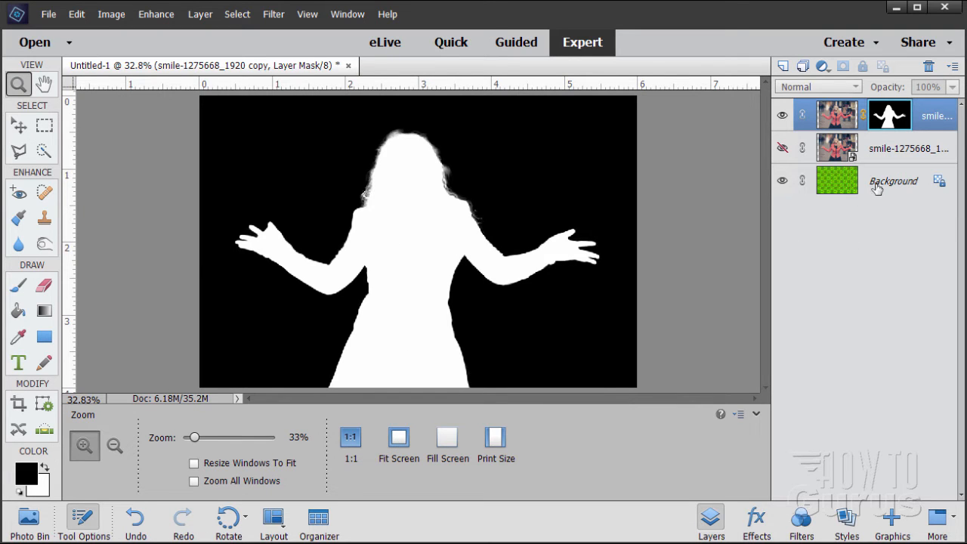
click(847, 185)
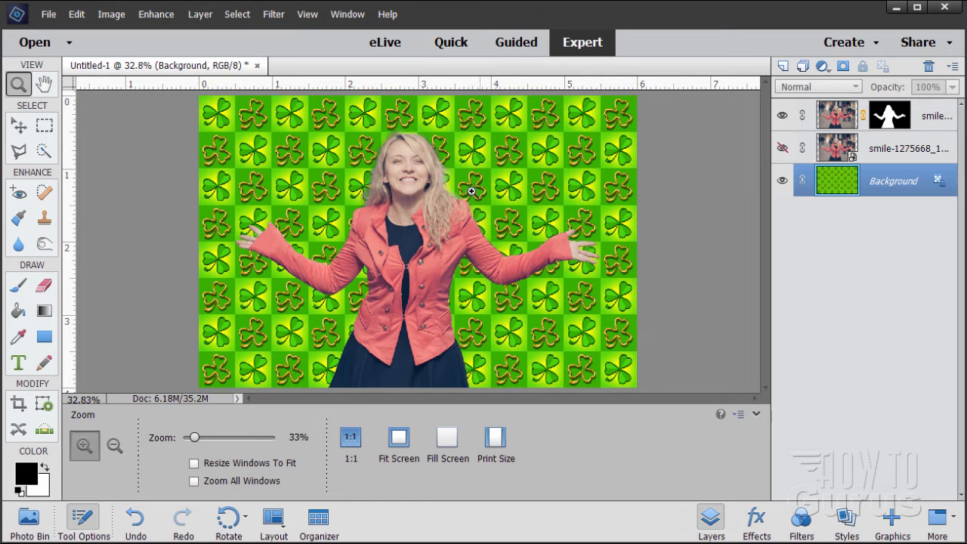
- Duplicate the masked layer of the woman and hide the duplicate as a backup
click(27, 126)
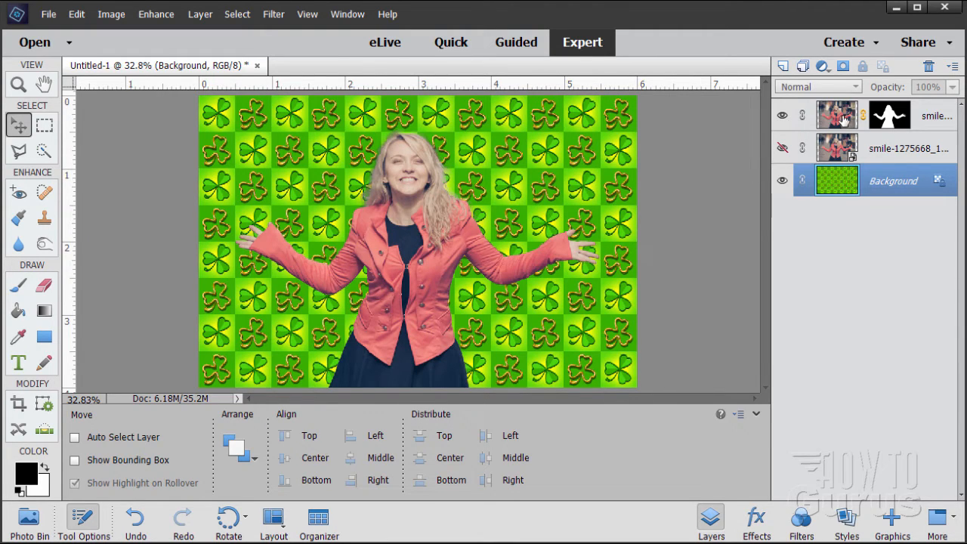
drag(845, 119, 783, 65)
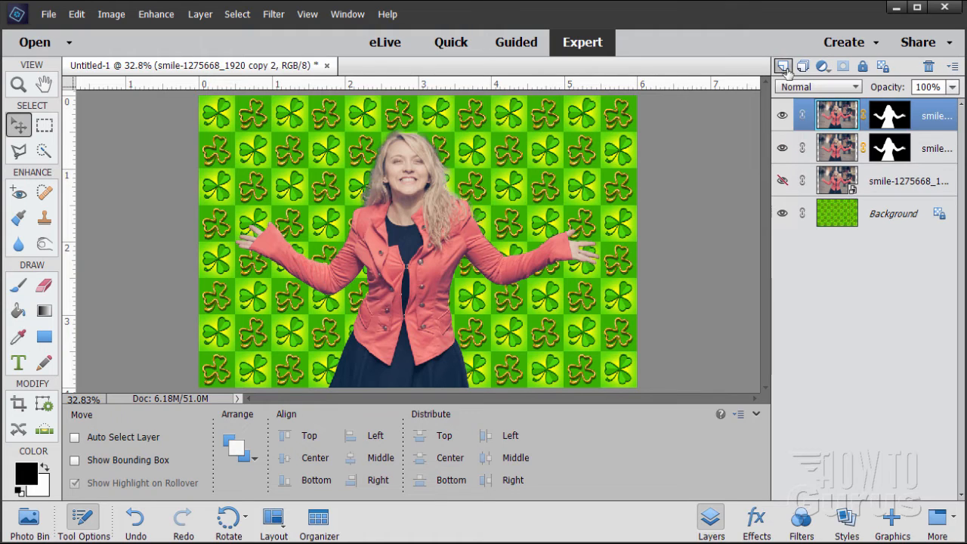
click(784, 118)
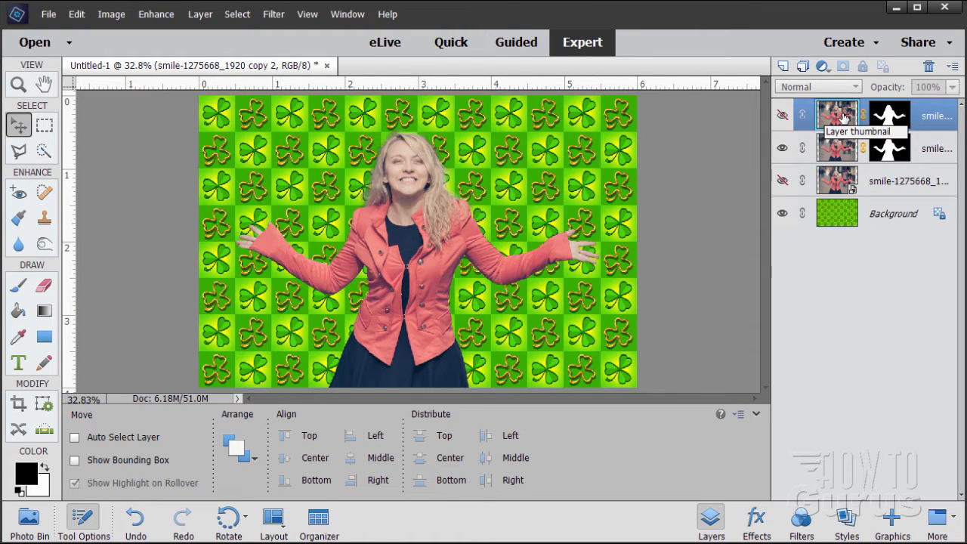
- Add a Levels adjustment layer above the visible masked woman layer, clipped to that layer
click(836, 151)
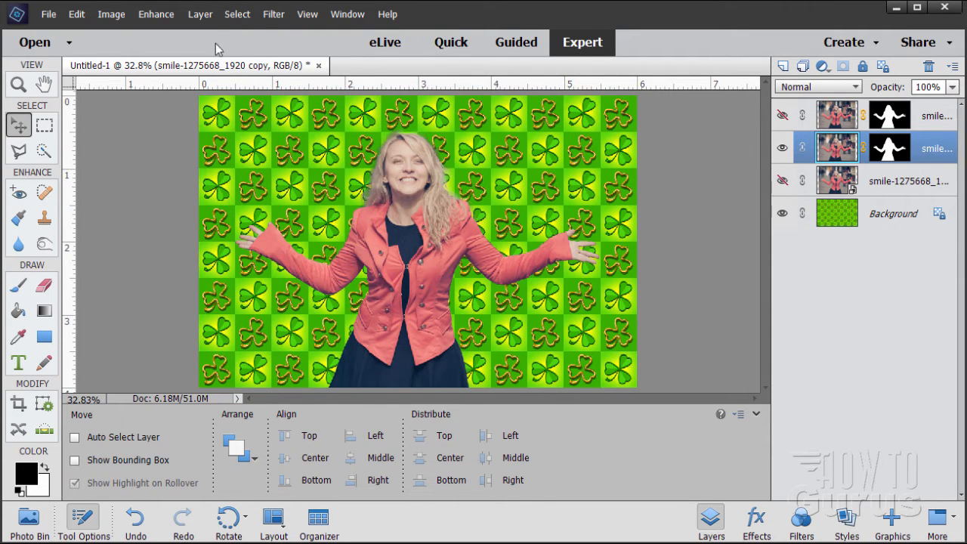
click(200, 15)
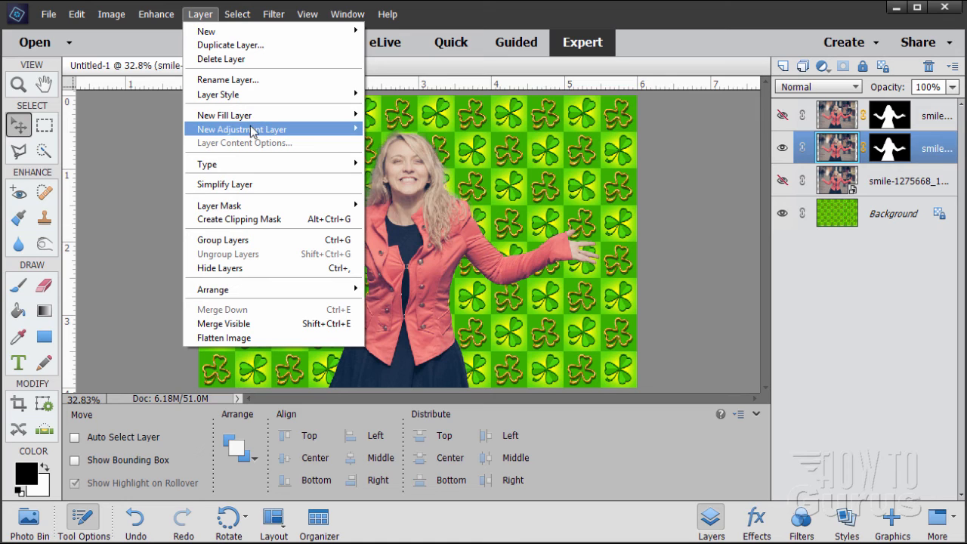
mouse_move(253, 131)
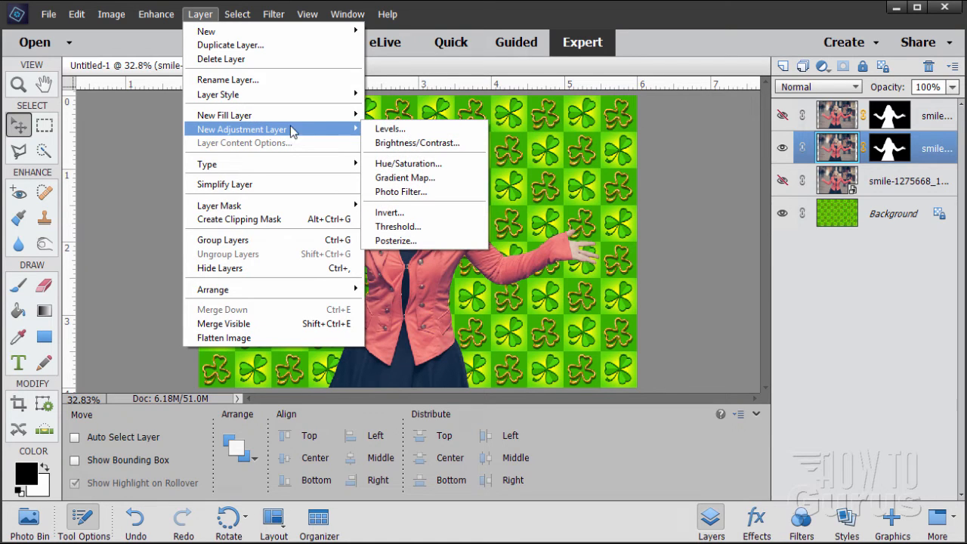
click(390, 129)
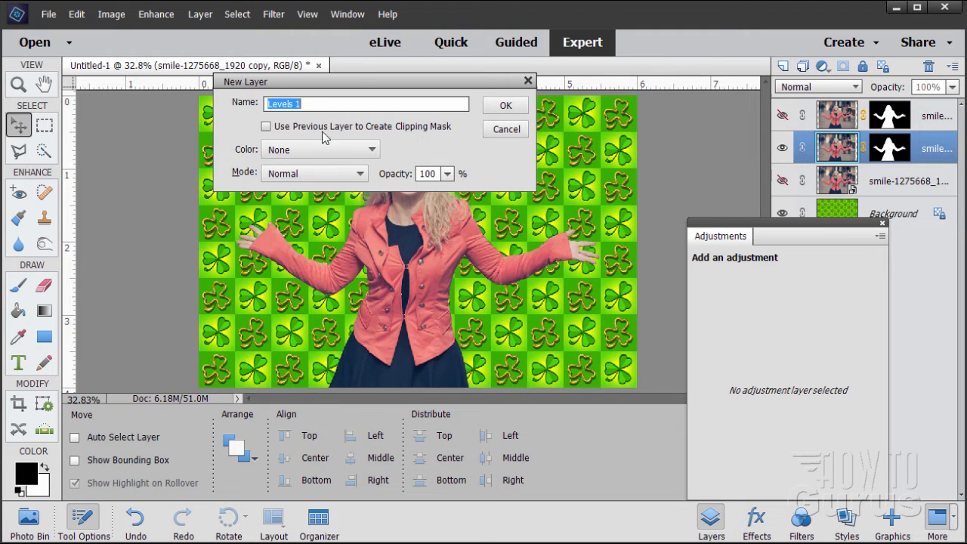
click(269, 127)
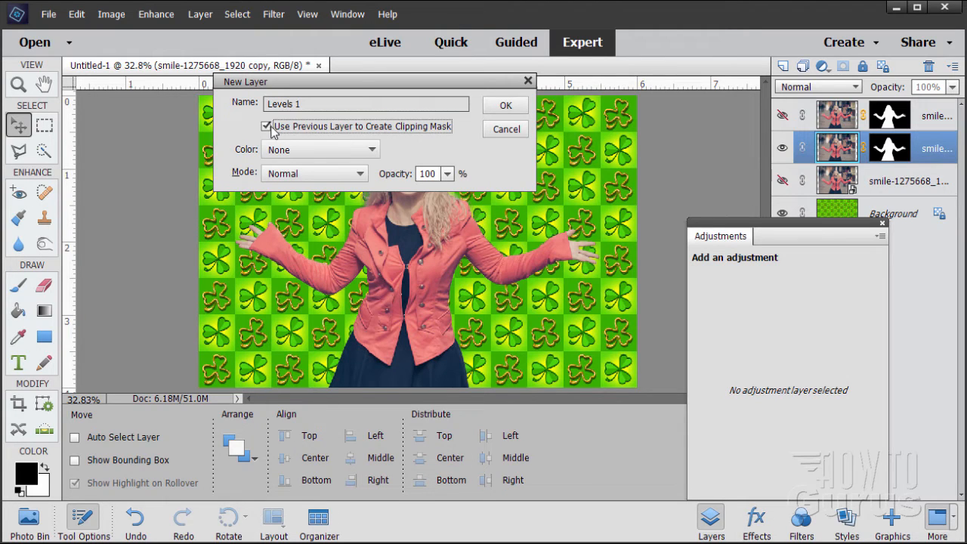
click(503, 105)
- Set the Levels input values to 47 for shadows, 1.00 for midtones and 237 for highlights, then reopen and recheck the adjustment
drag(763, 219, 734, 200)
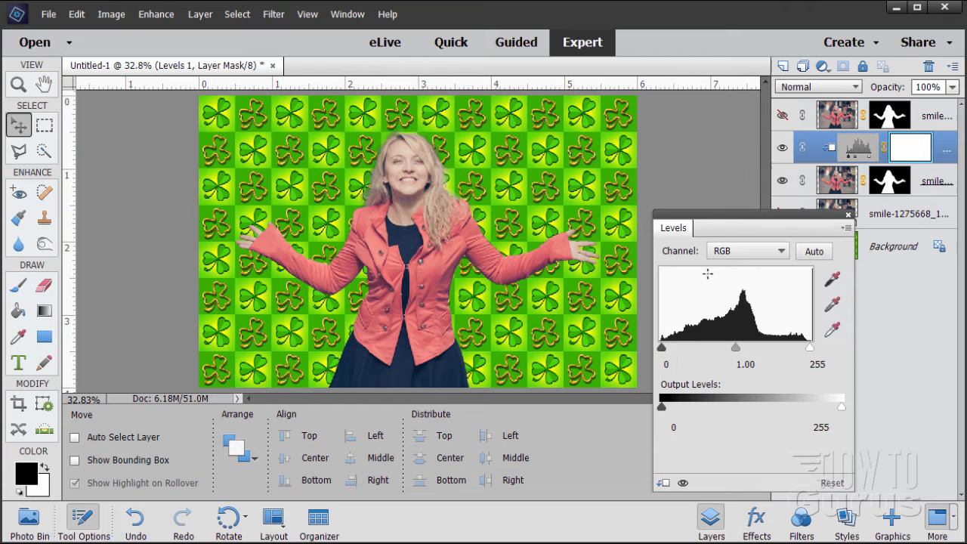
drag(667, 353, 674, 350)
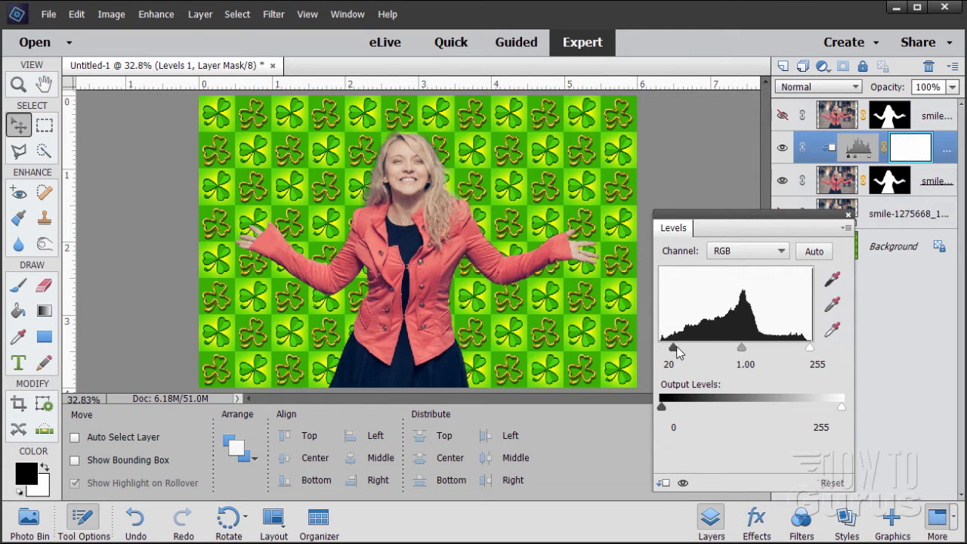
drag(808, 353, 800, 352)
drag(675, 349, 683, 346)
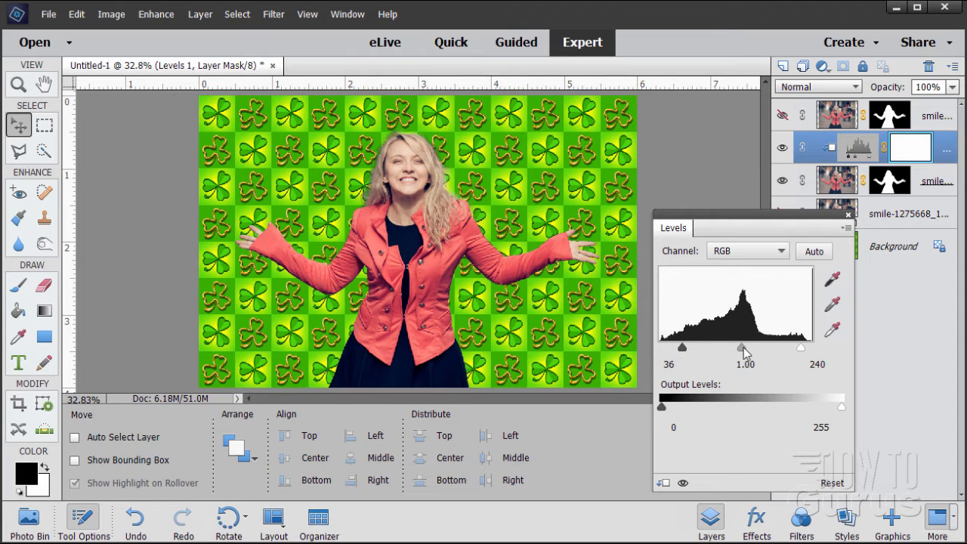
drag(744, 349, 737, 345)
drag(686, 349, 689, 348)
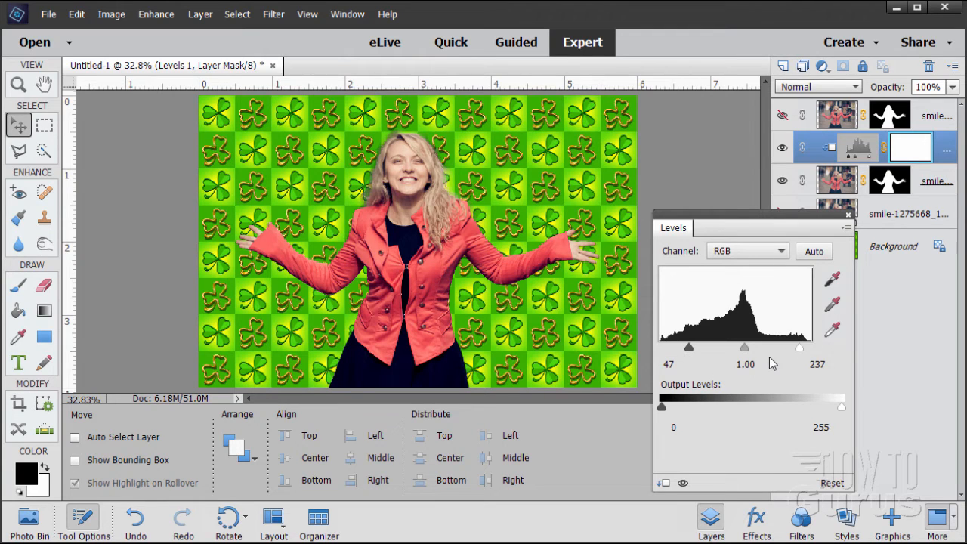
click(848, 215)
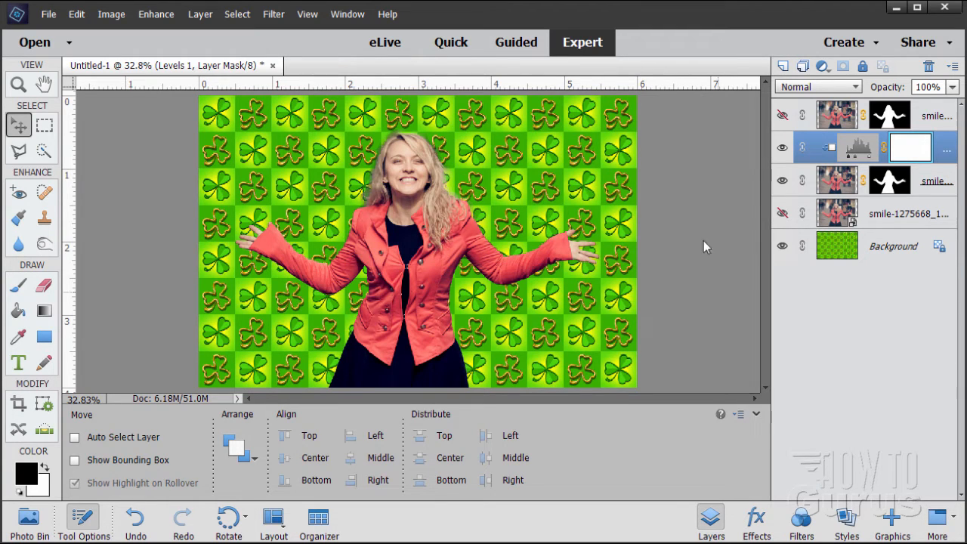
double_click(865, 154)
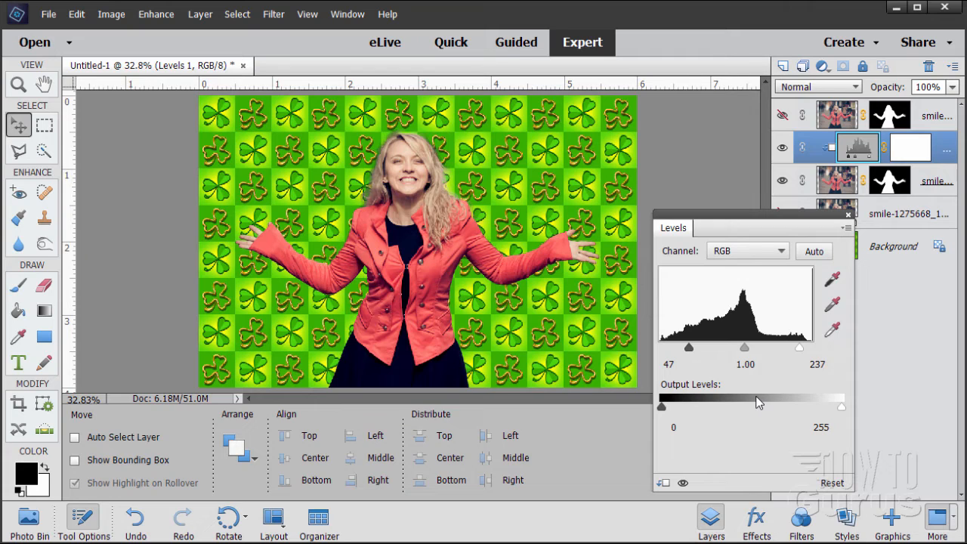
click(849, 216)
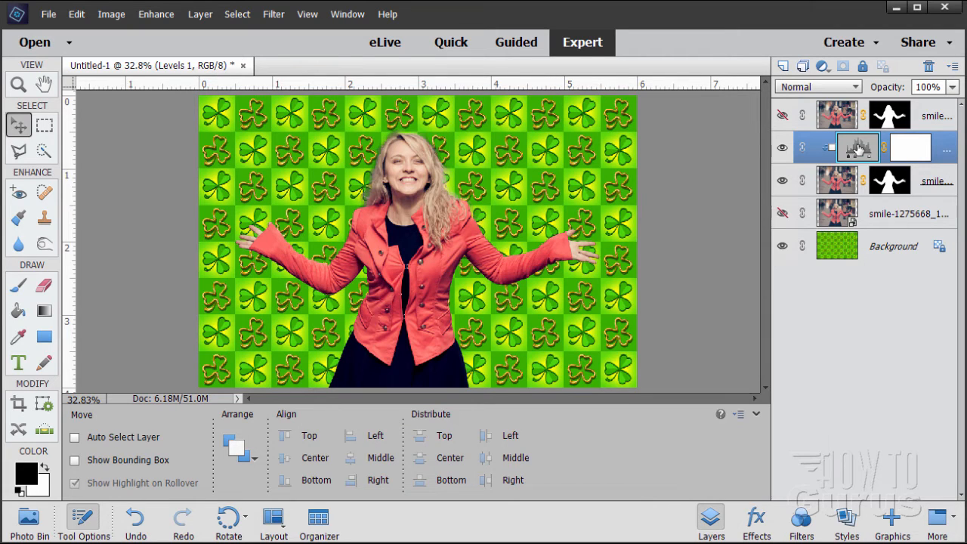
- Magnify the woman's face and hair to 100% to examine them against the clover background
click(18, 84)
click(414, 182)
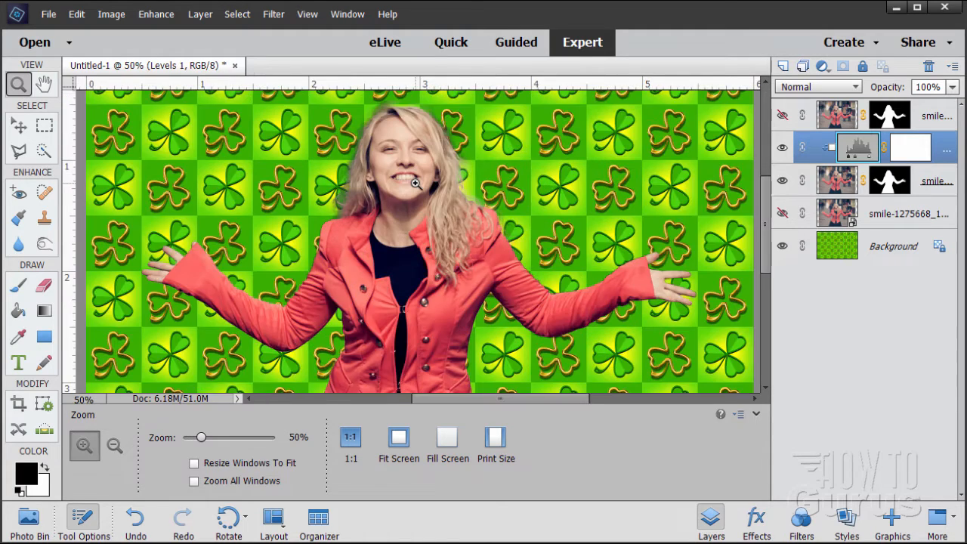
click(412, 181)
click(412, 181)
scroll(412, 182, up, 4)
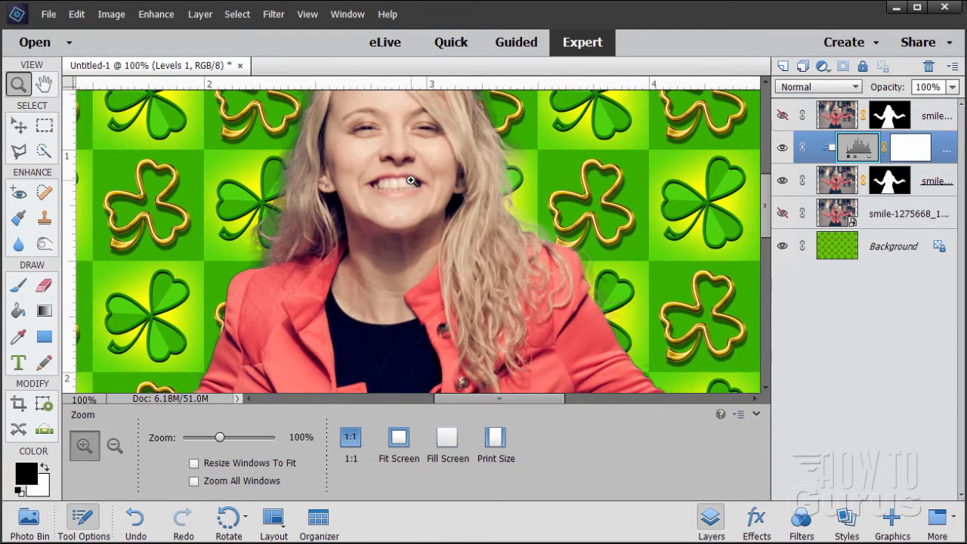
scroll(421, 295, down, 2)
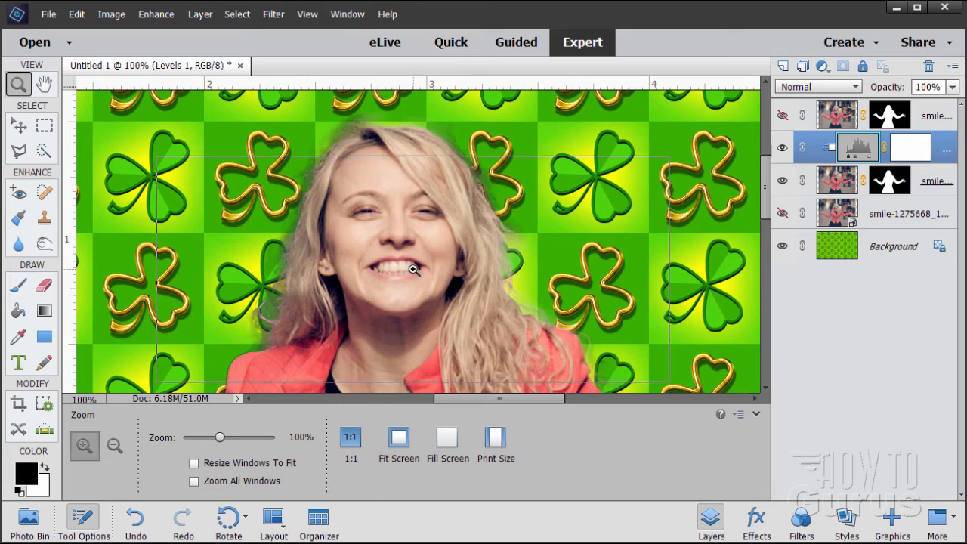
- Magnify the woman's face to 200%, then show and select the hidden backup layer at the top of the stack
click(411, 269)
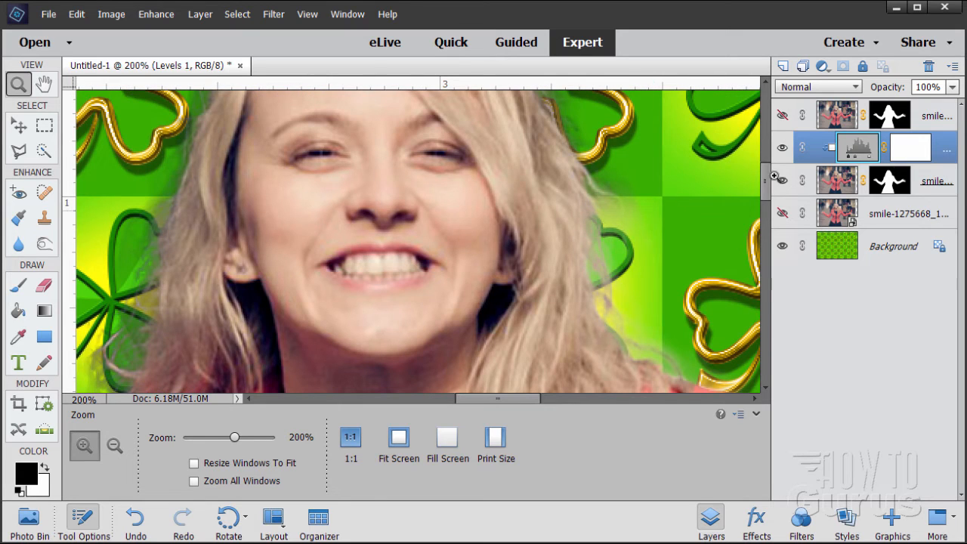
click(782, 114)
click(839, 117)
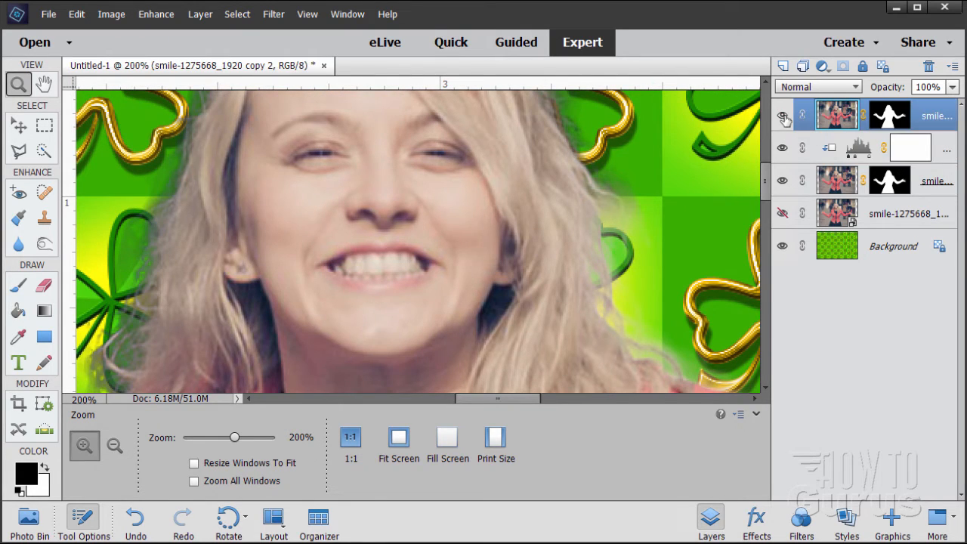
click(783, 116)
click(783, 116)
- Delete the layer mask from the topmost copy of the woman
click(19, 127)
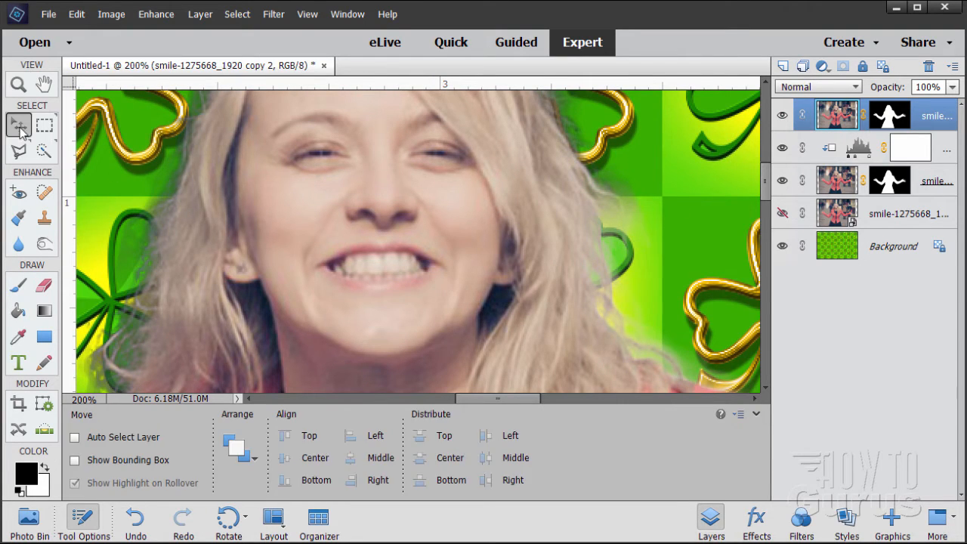
click(884, 119)
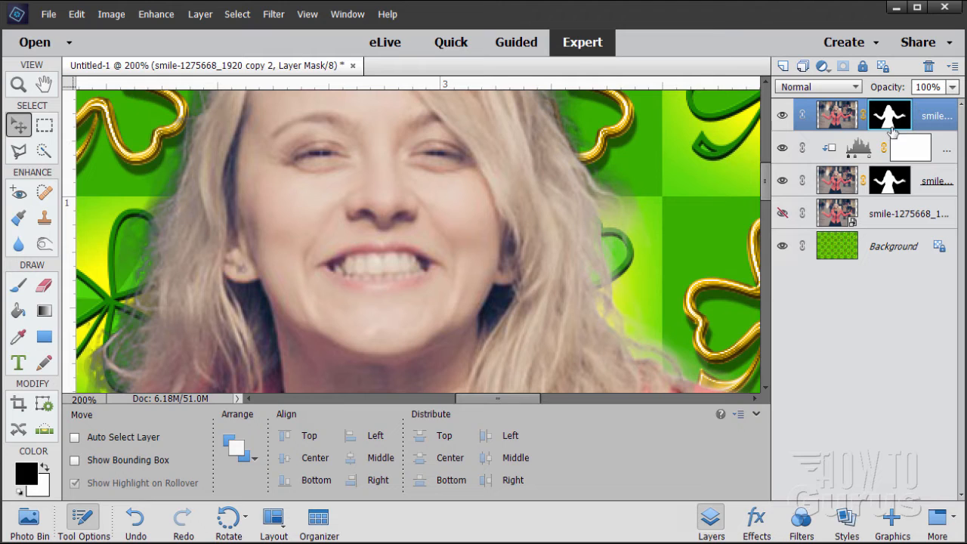
right_click(880, 118)
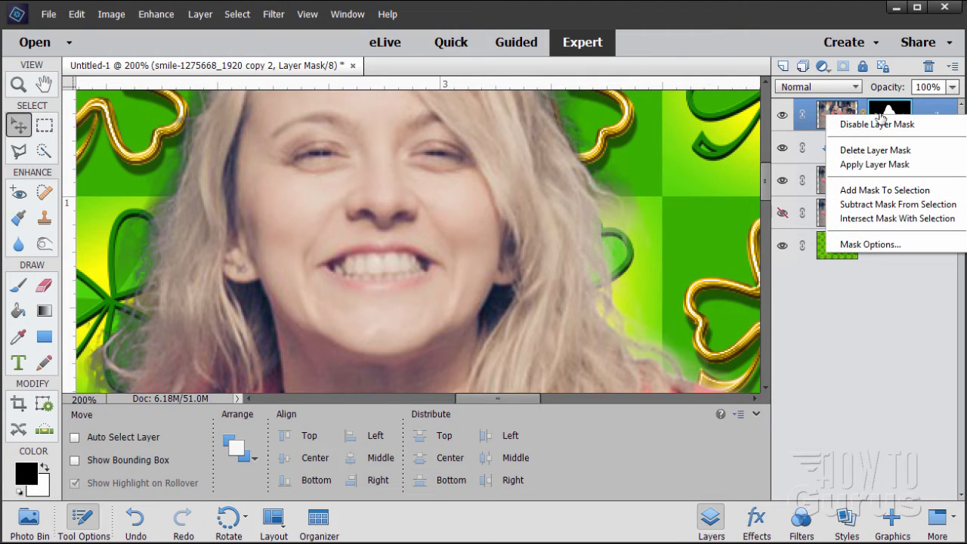
click(875, 151)
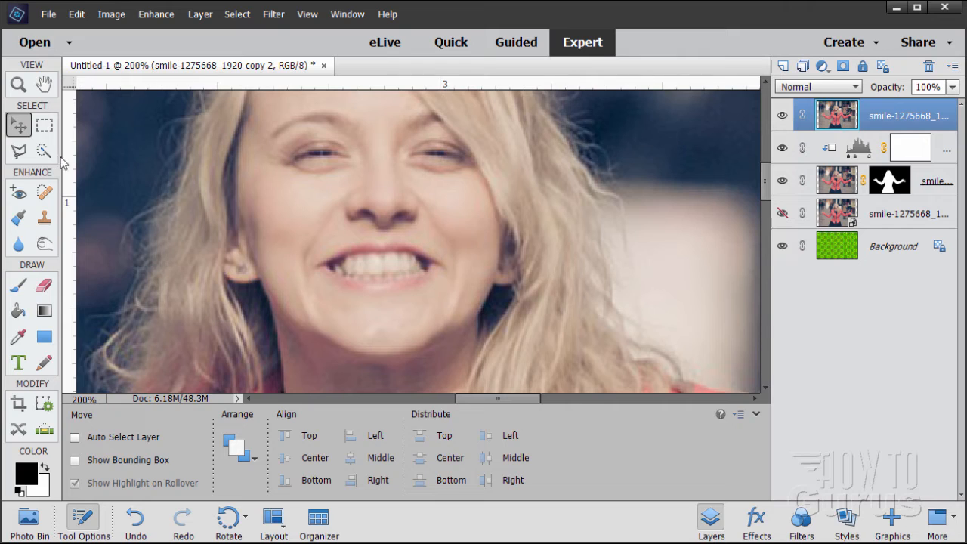
- Outline the woman's teeth with the Polygonal Lasso and mask the topmost copy to that selection
click(19, 151)
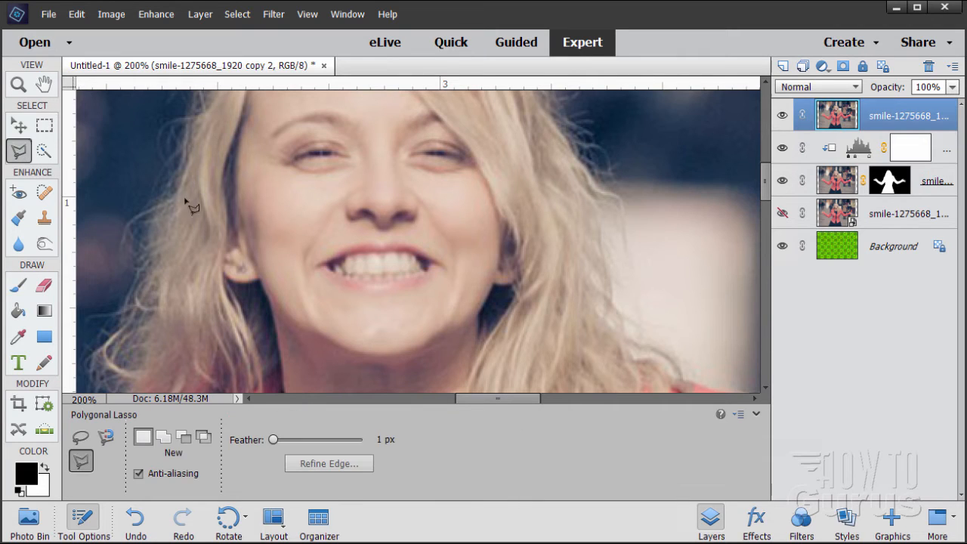
click(333, 268)
click(344, 260)
click(358, 255)
click(370, 253)
click(393, 252)
click(414, 256)
click(405, 280)
click(392, 282)
click(372, 282)
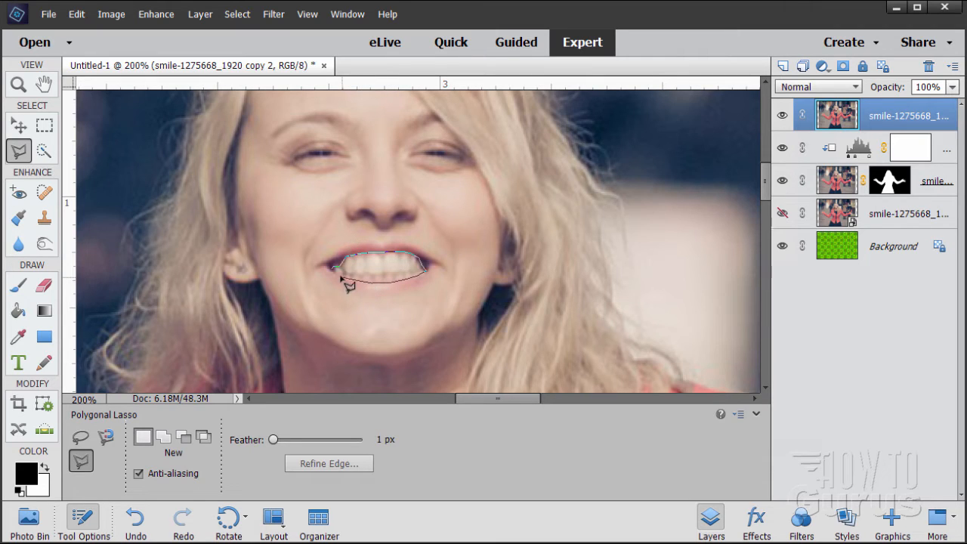
click(334, 268)
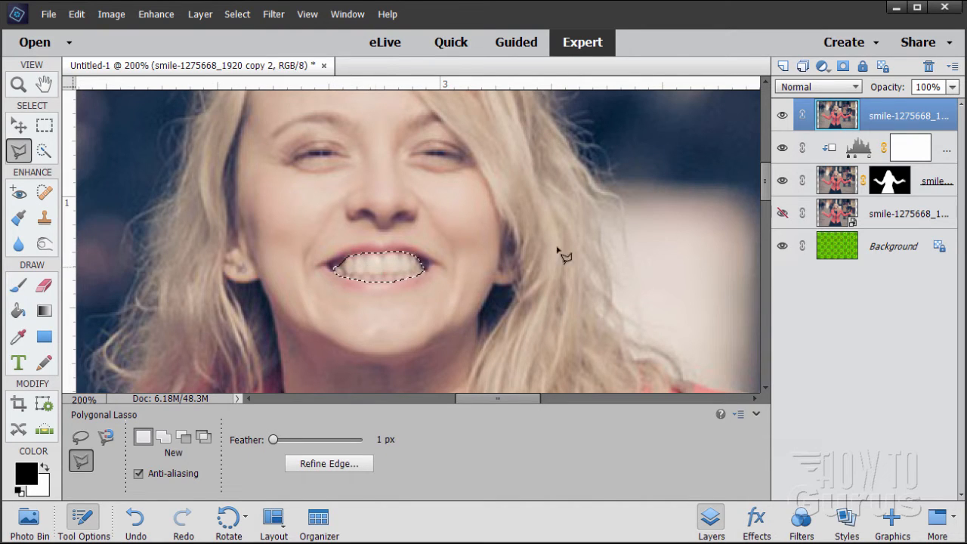
click(843, 67)
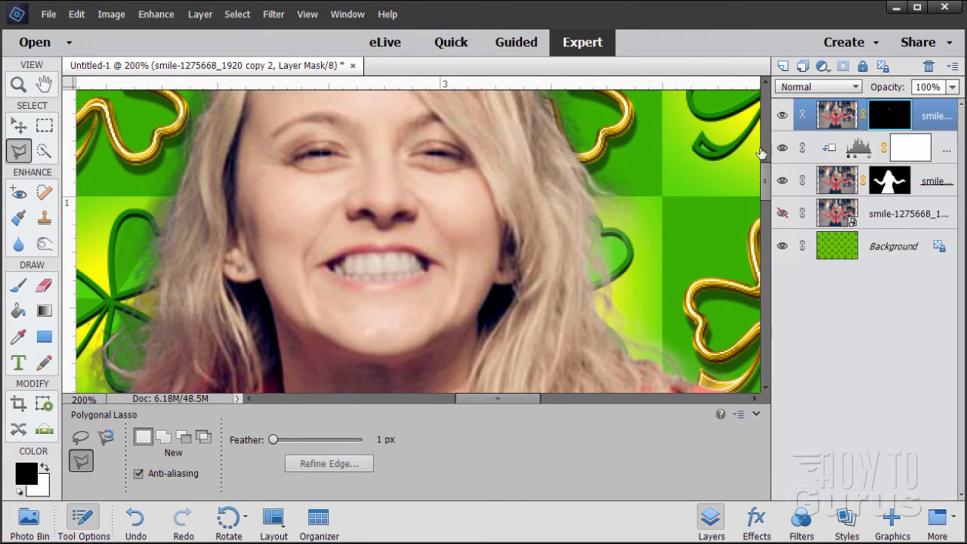
key(v)
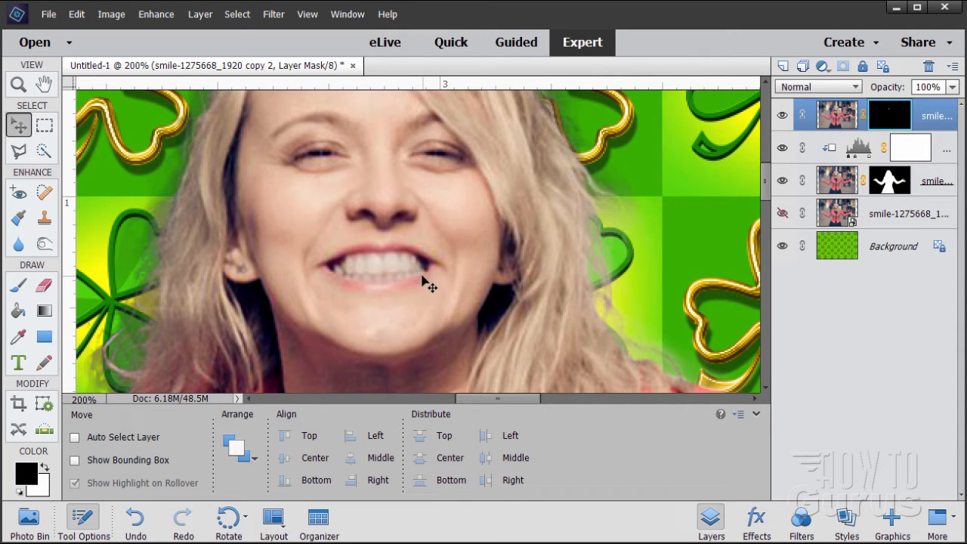
- Add a Levels adjustment layer above the teeth layer, using the teeth layer as its clipping mask
click(201, 14)
mouse_move(254, 130)
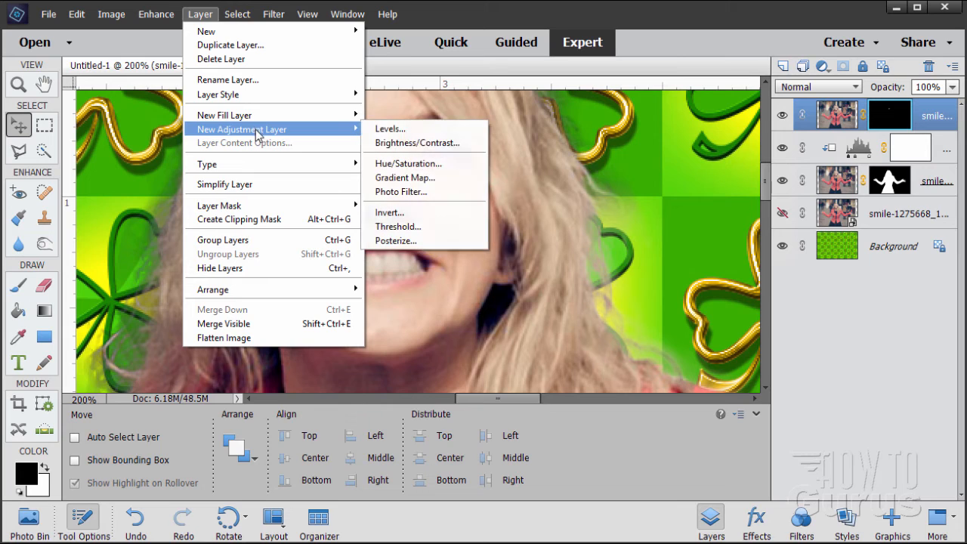
click(394, 128)
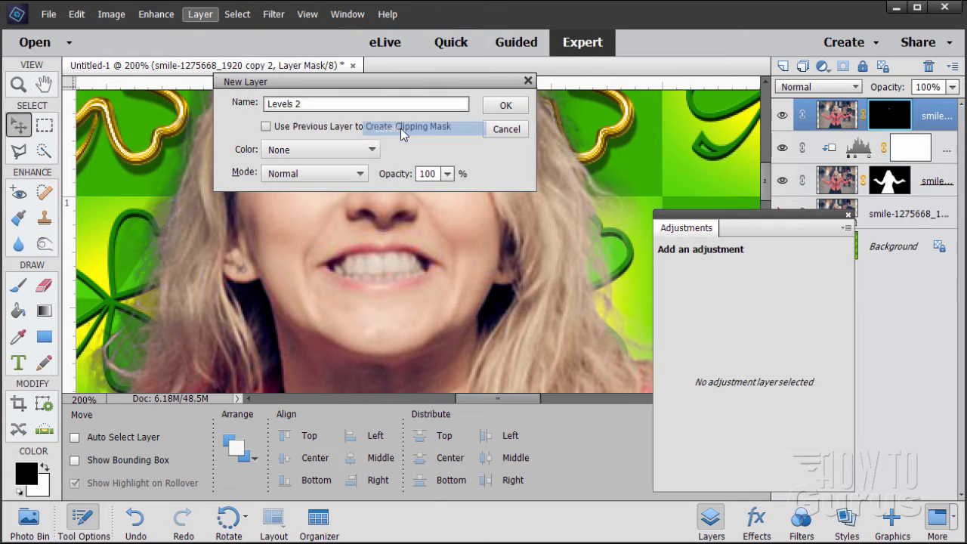
click(299, 130)
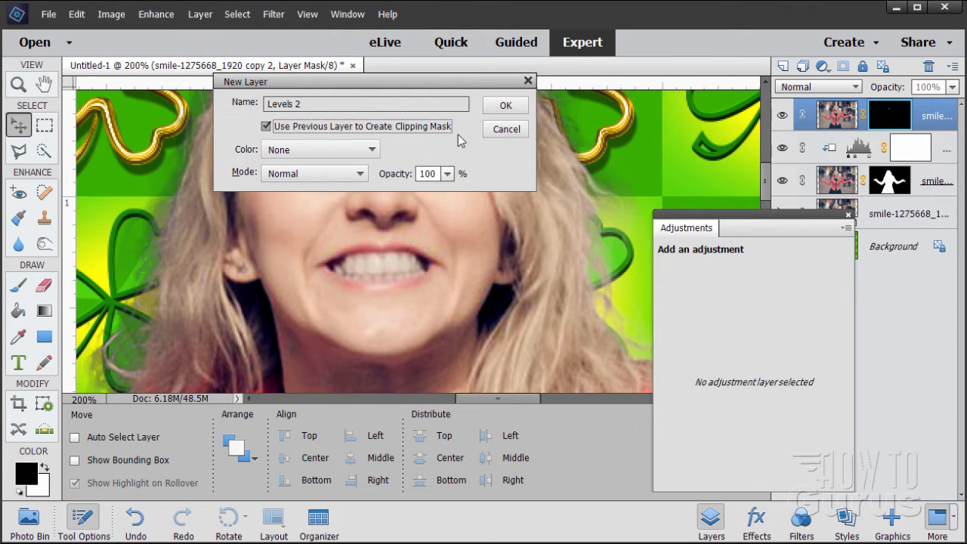
click(502, 105)
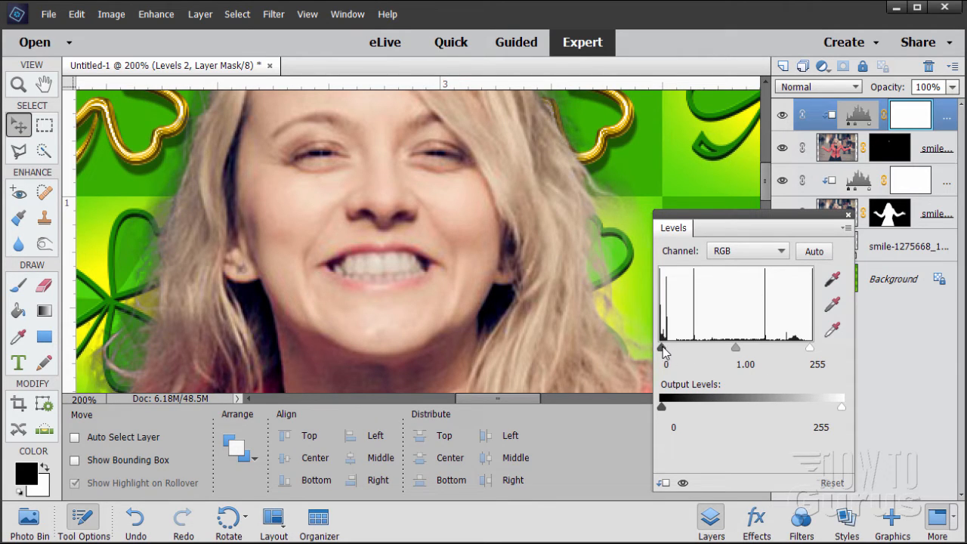
- Set the teeth's Levels input shadows to 59 and highlights to 237, and compare the teeth with and without the adjustment
drag(663, 351, 697, 350)
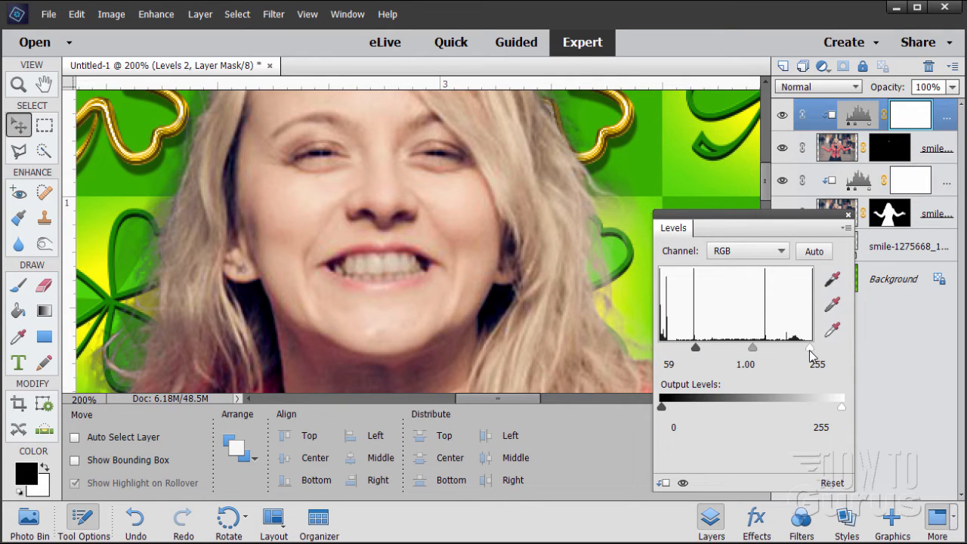
drag(809, 349, 799, 357)
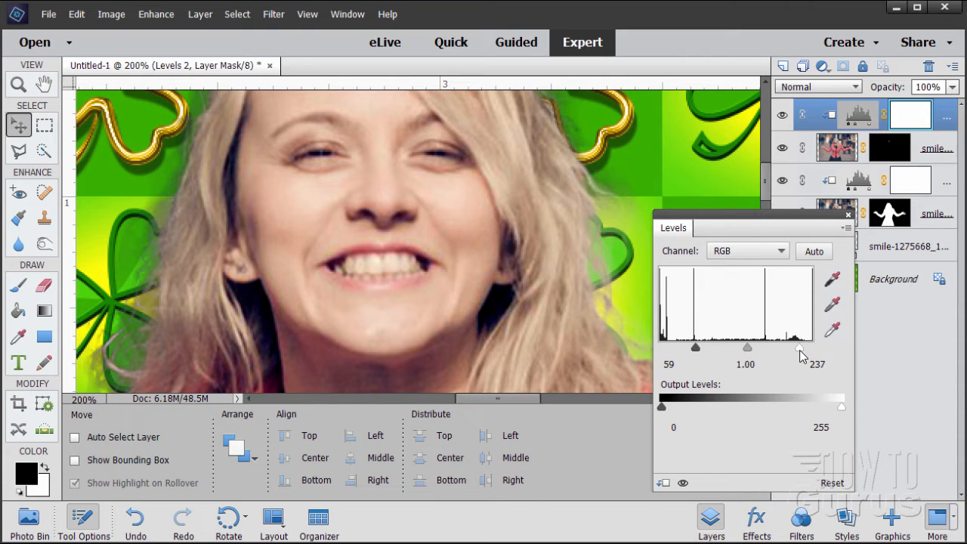
click(684, 485)
click(684, 485)
click(683, 485)
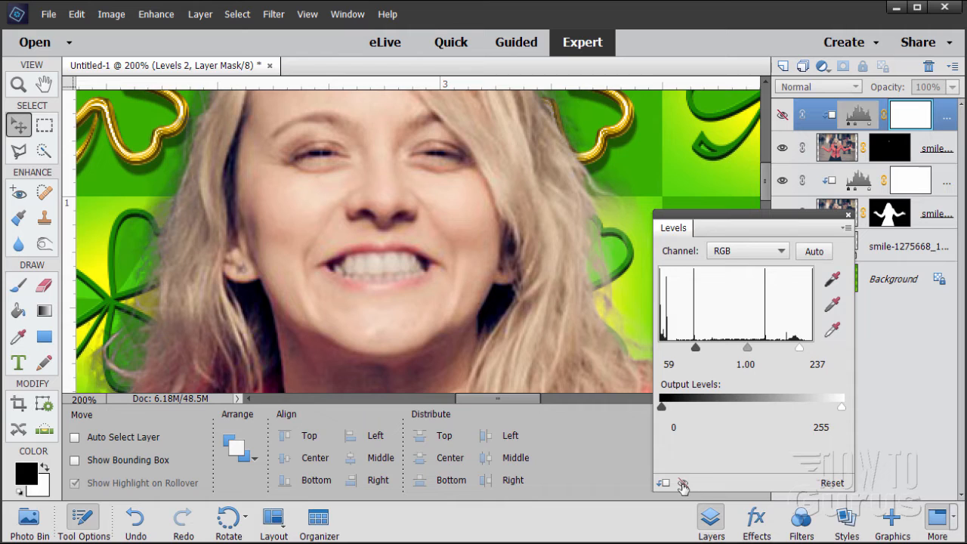
click(682, 484)
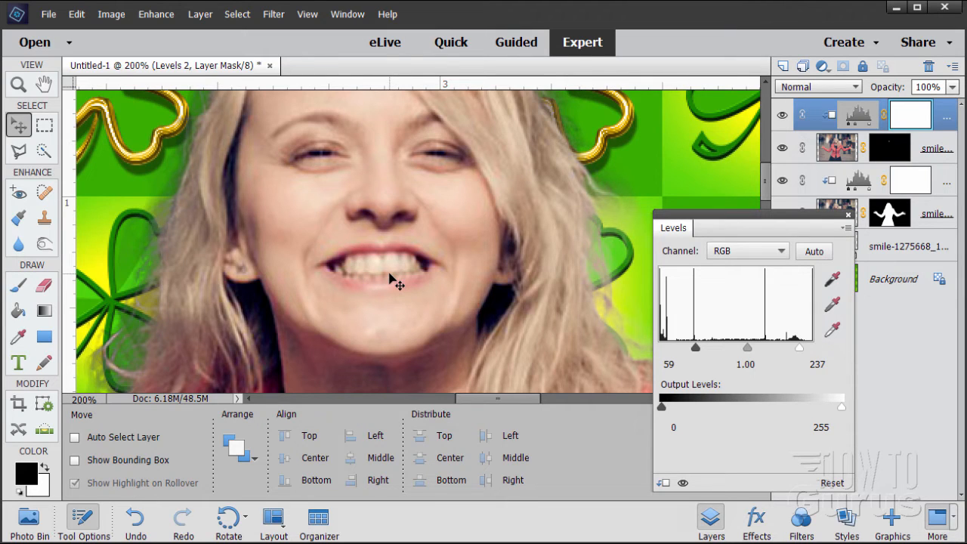
click(848, 217)
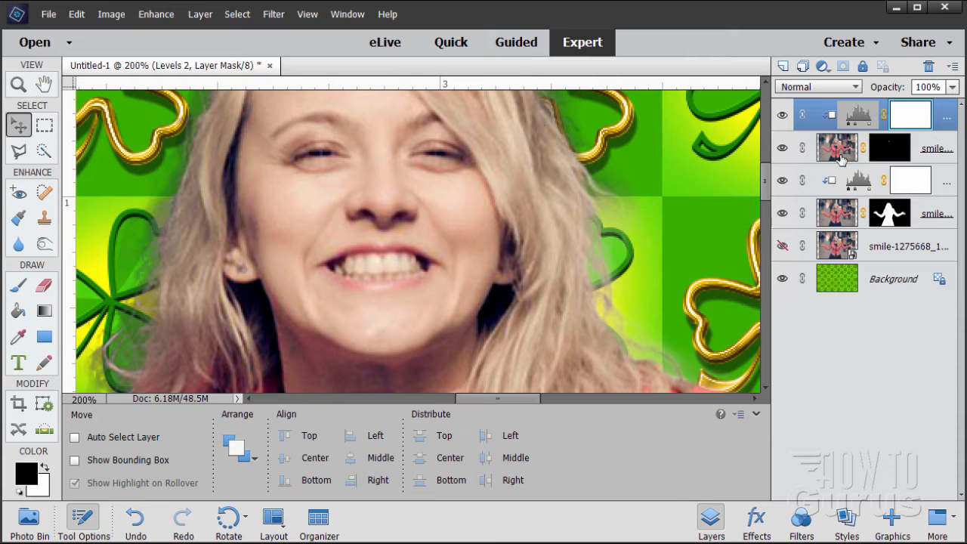
- Add a Hue/Saturation adjustment layer directly above the teeth layer, clipped to it
click(848, 150)
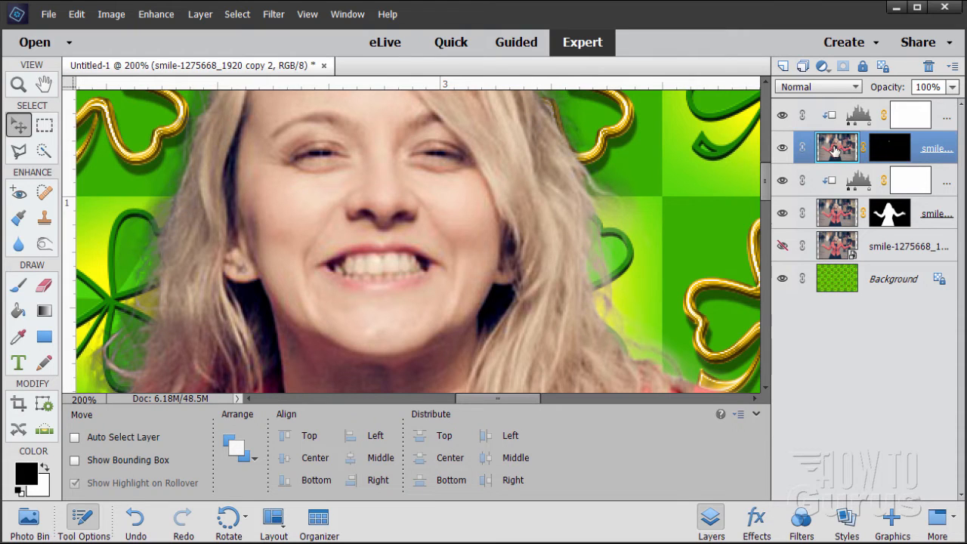
click(199, 15)
mouse_move(257, 130)
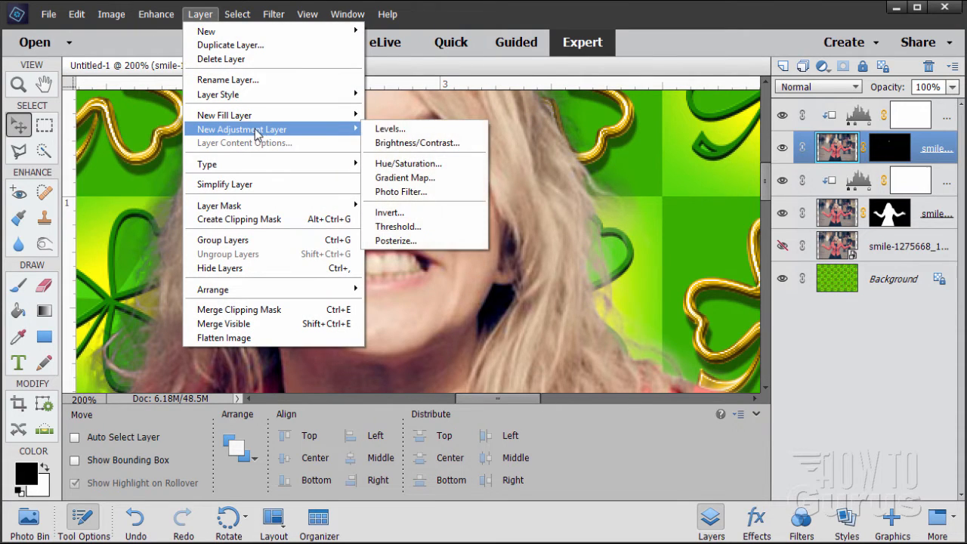
click(398, 163)
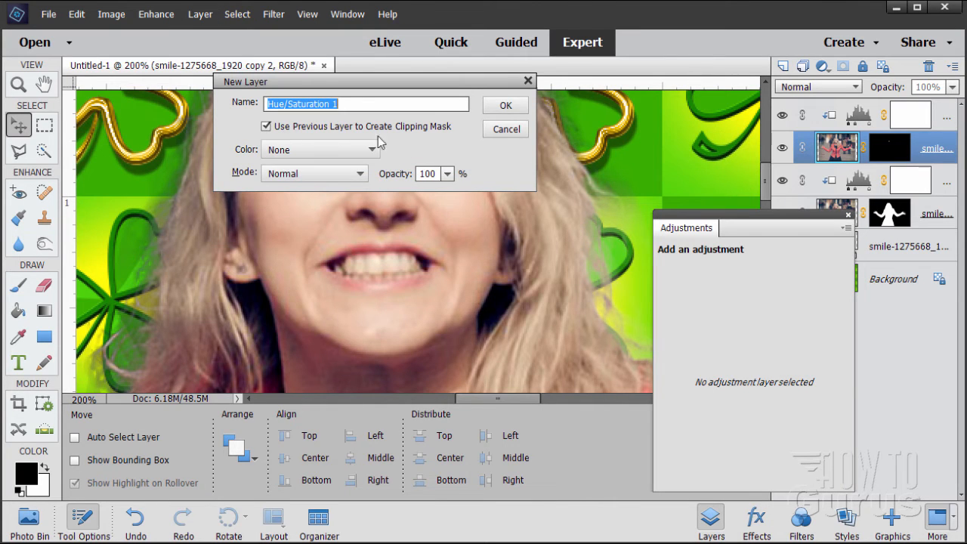
click(502, 105)
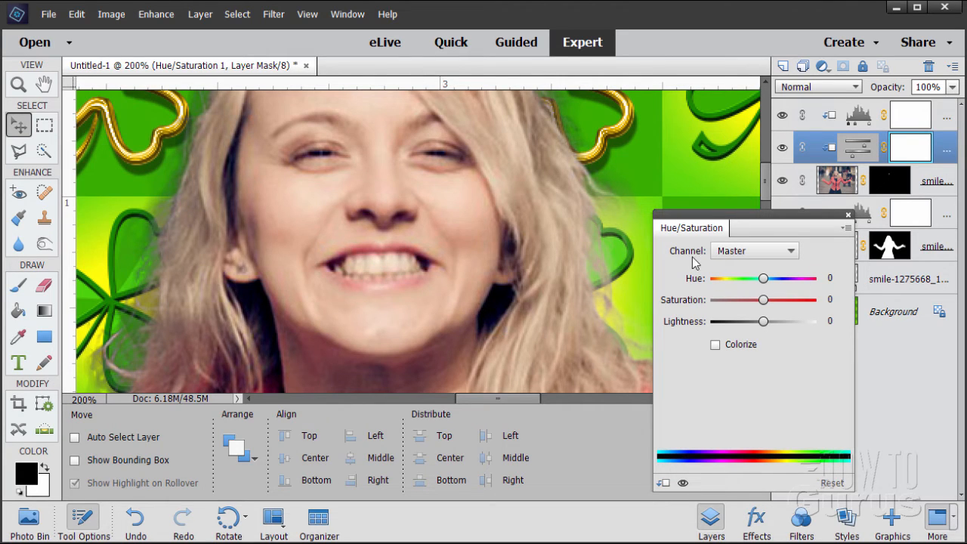
- Set the Yellows of the teeth's Hue/Saturation adjustment to saturation -33 and lightness +17
click(759, 253)
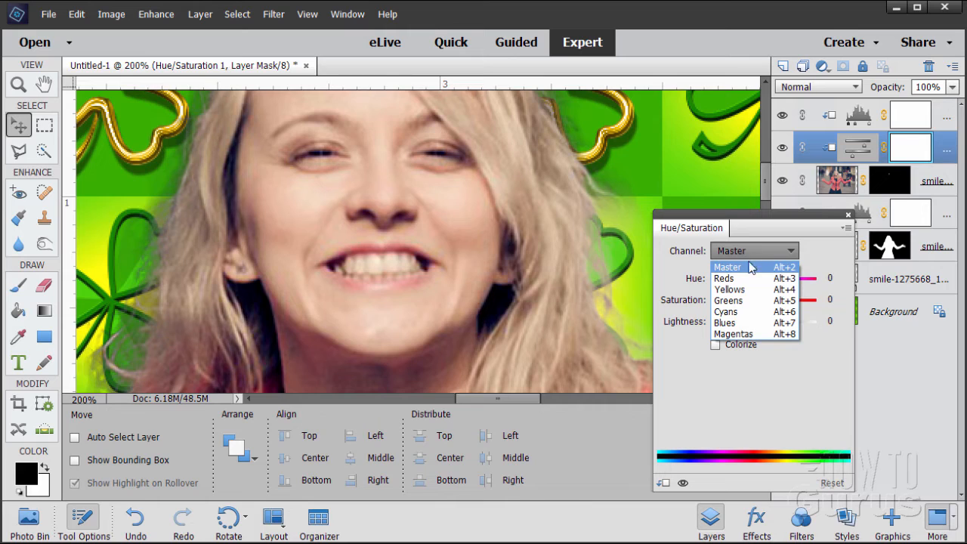
click(744, 289)
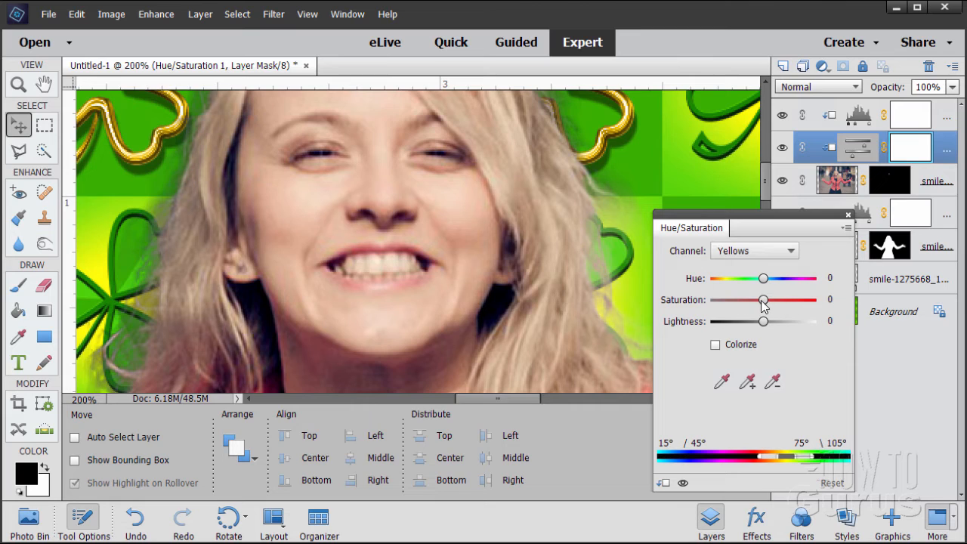
mouse_move(763, 300)
mouse_down()
mouse_move(724, 300)
mouse_move(777, 300)
mouse_move(708, 300)
mouse_move(758, 305)
mouse_up()
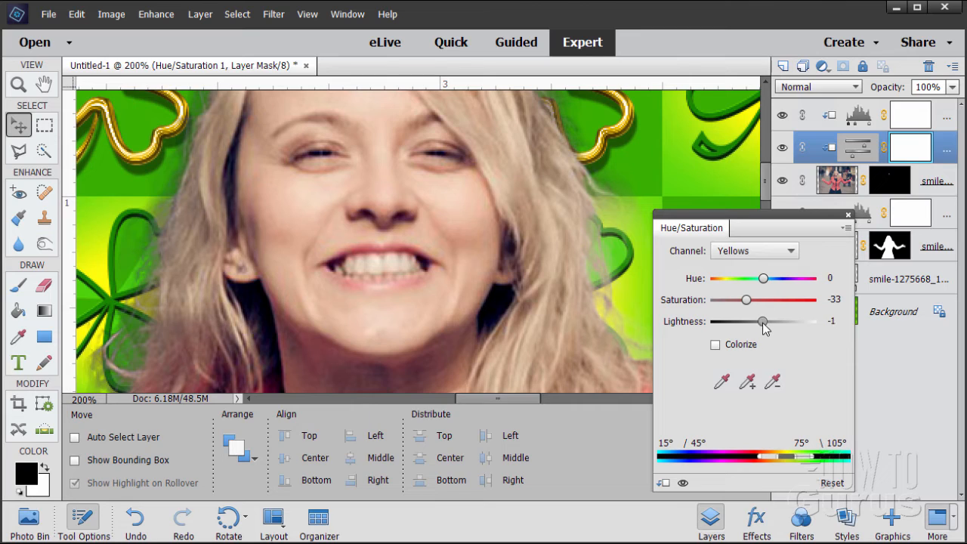
drag(763, 323, 770, 325)
- Compare the teeth repeatedly with and without the Yellows adjustment
click(682, 484)
click(683, 484)
click(684, 483)
click(684, 484)
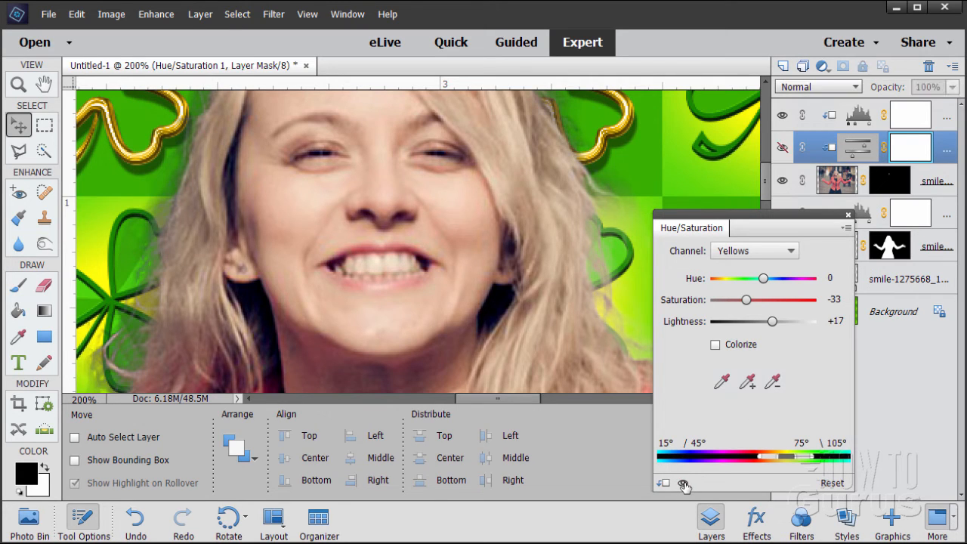
click(684, 483)
click(684, 483)
click(684, 483)
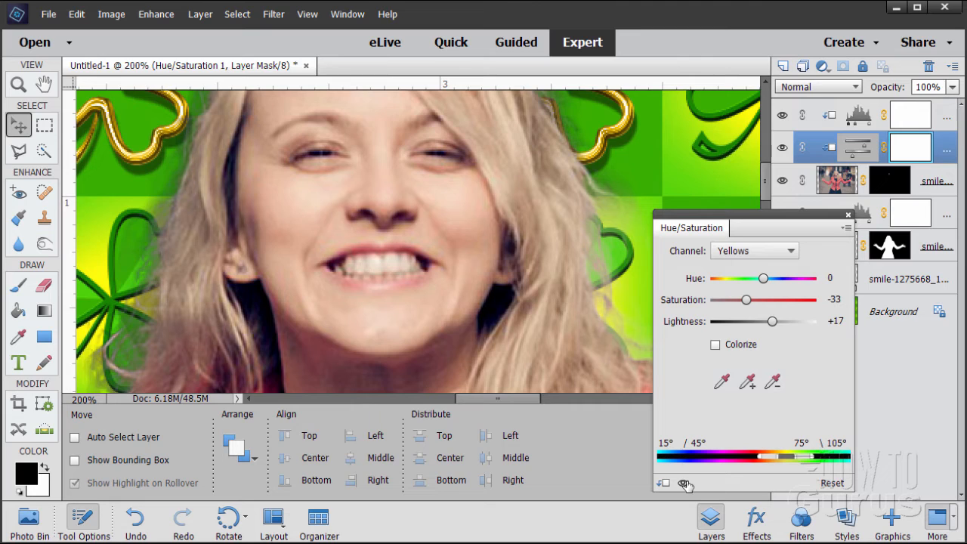
click(683, 483)
click(684, 483)
- Set the saturation of the Blues to -38 in the teeth's Hue/Saturation adjustment
click(764, 251)
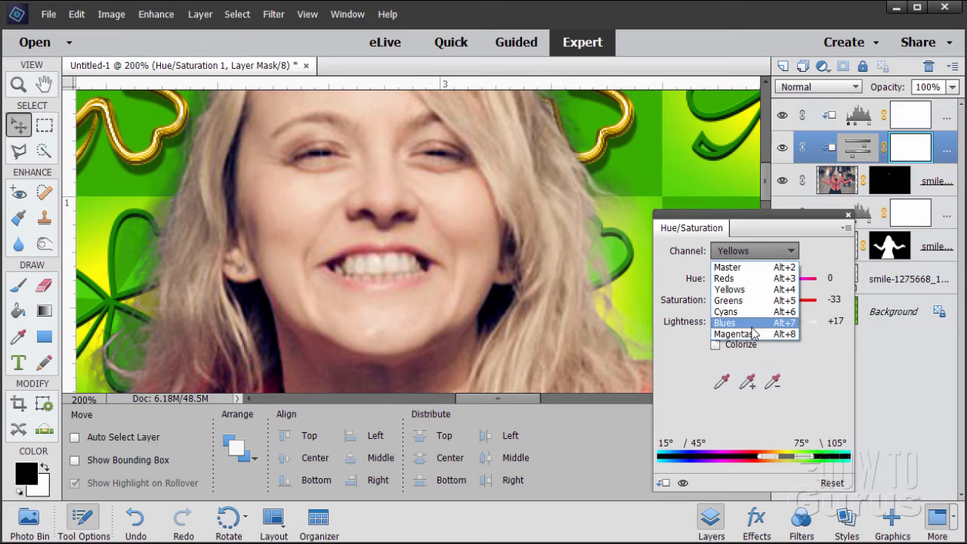
click(752, 325)
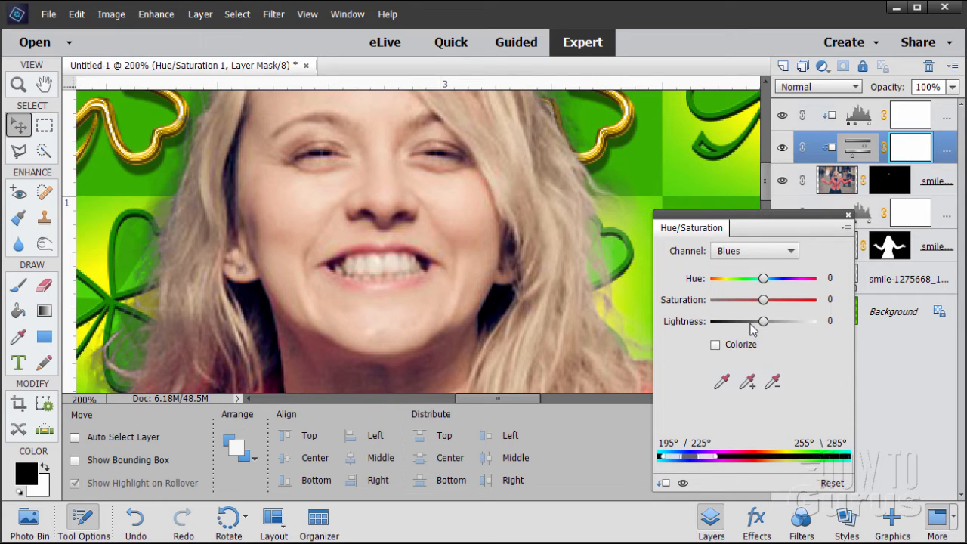
drag(765, 301, 747, 304)
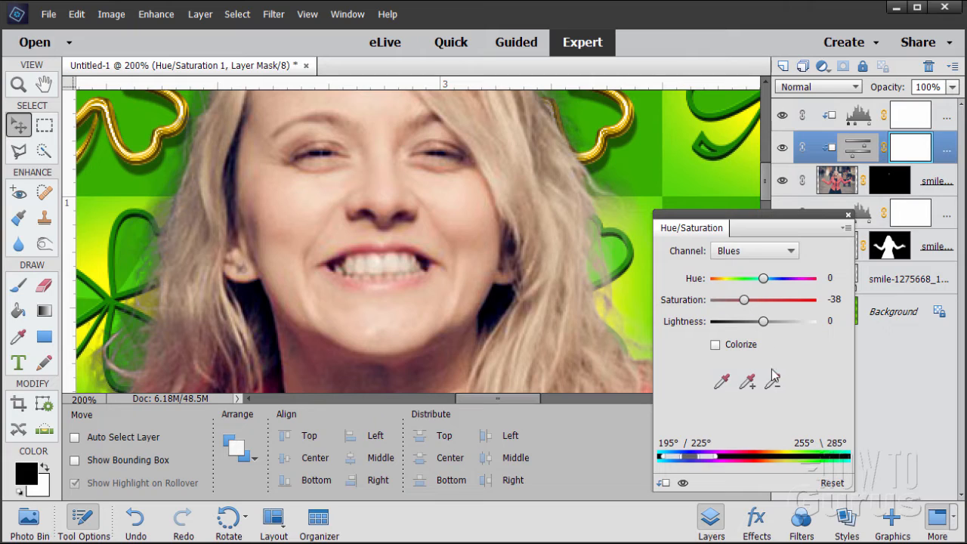
- Compare the teeth with and without the Hue/Saturation adjustment and close its settings
click(684, 484)
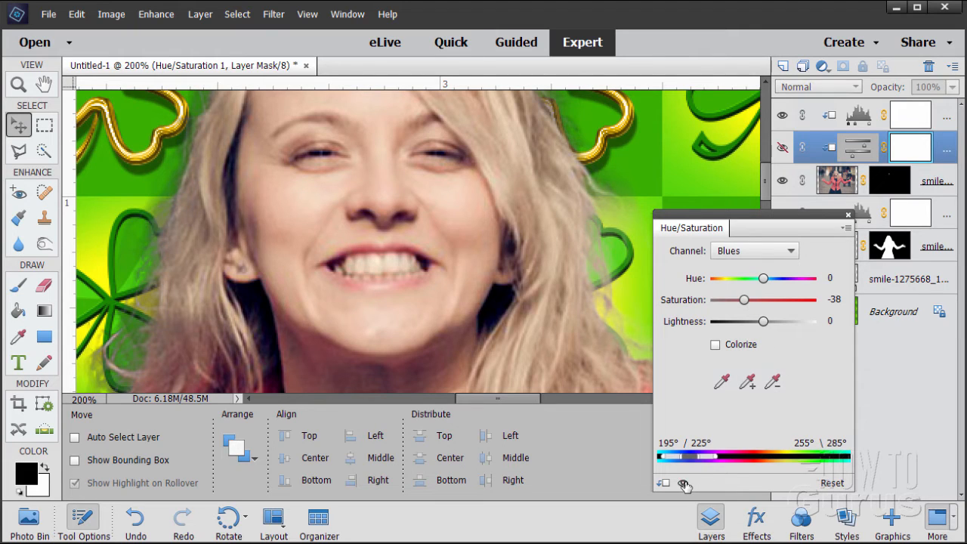
click(684, 485)
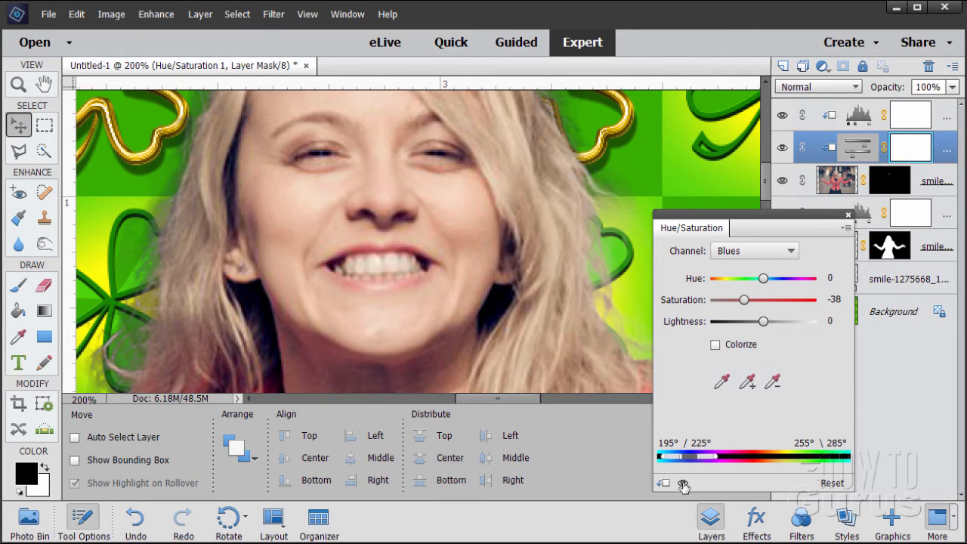
click(684, 484)
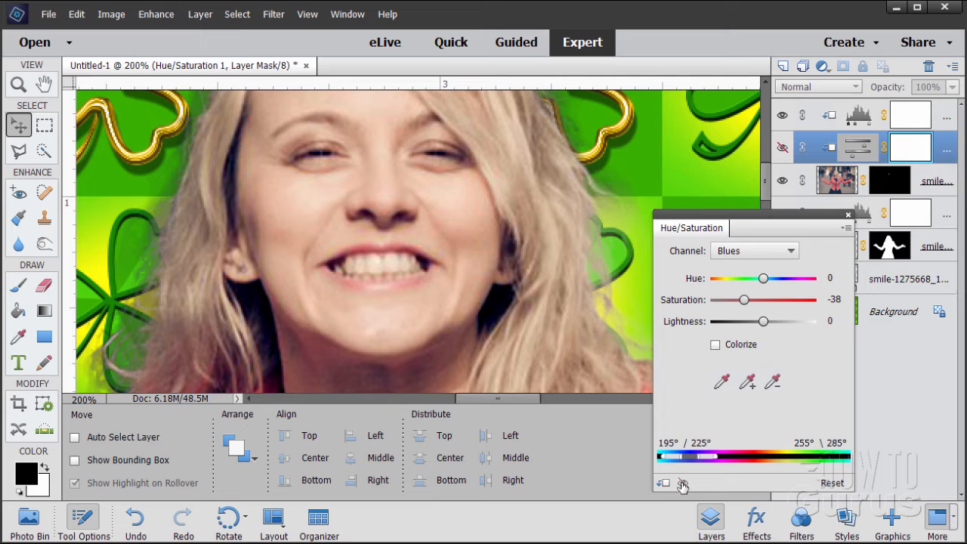
click(683, 484)
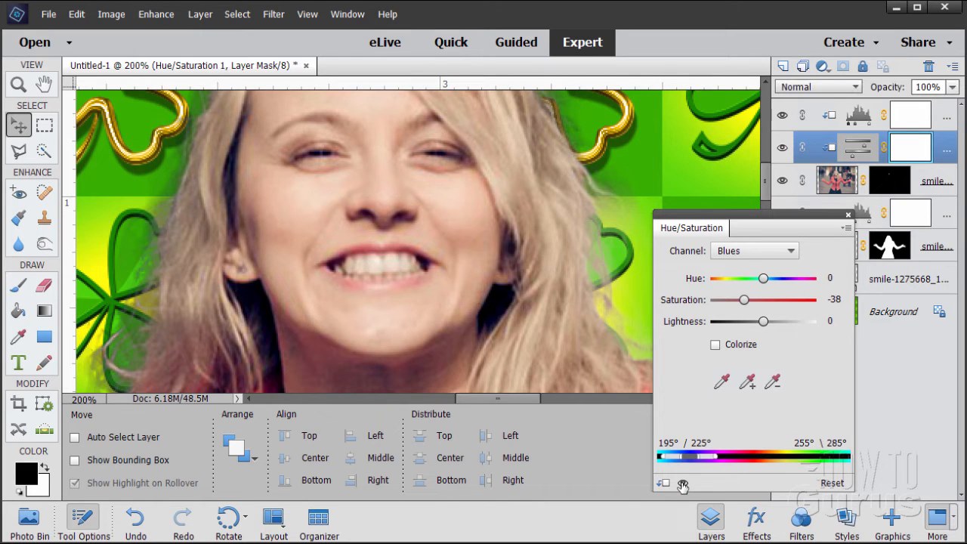
click(848, 219)
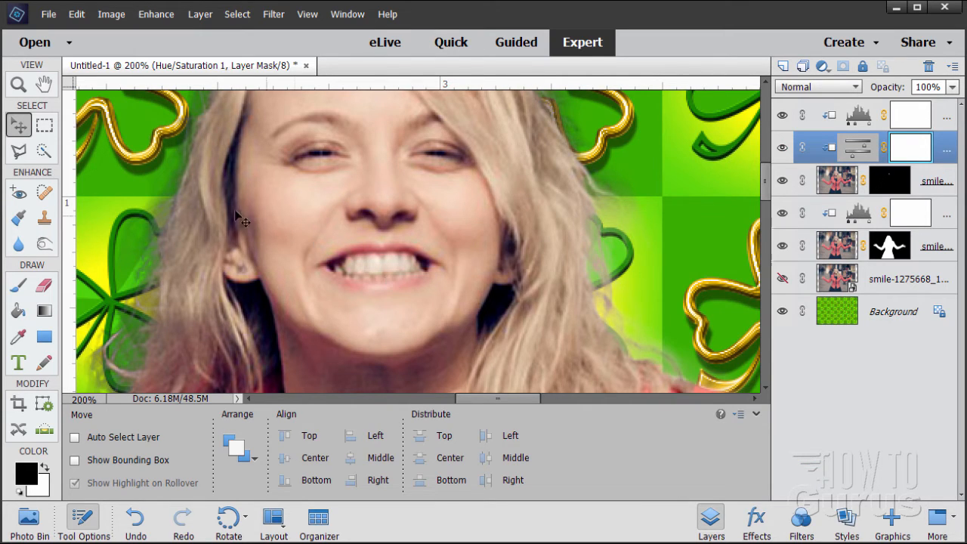
- Place the image top-hat-2130422_1920.png into the composite above the teeth's Hue/Saturation layer
click(25, 85)
click(398, 438)
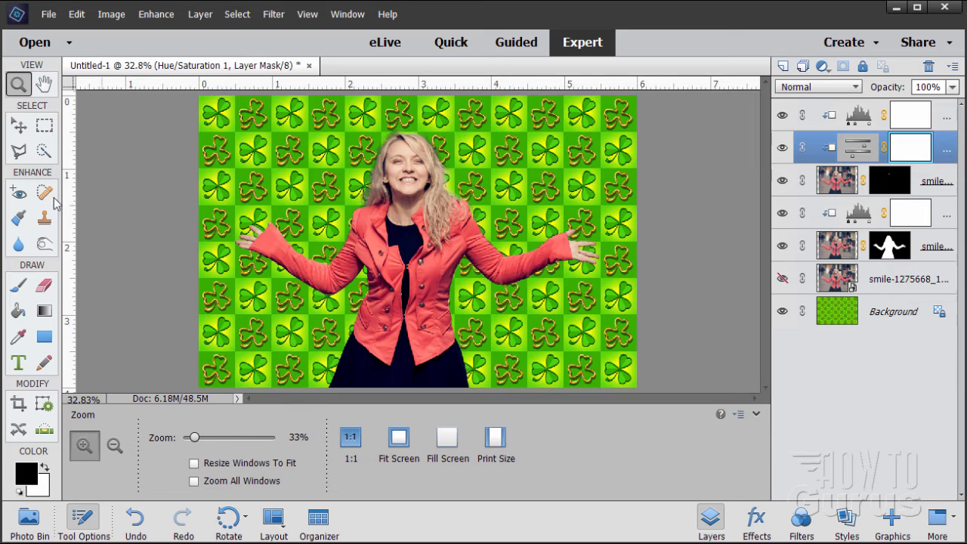
click(20, 126)
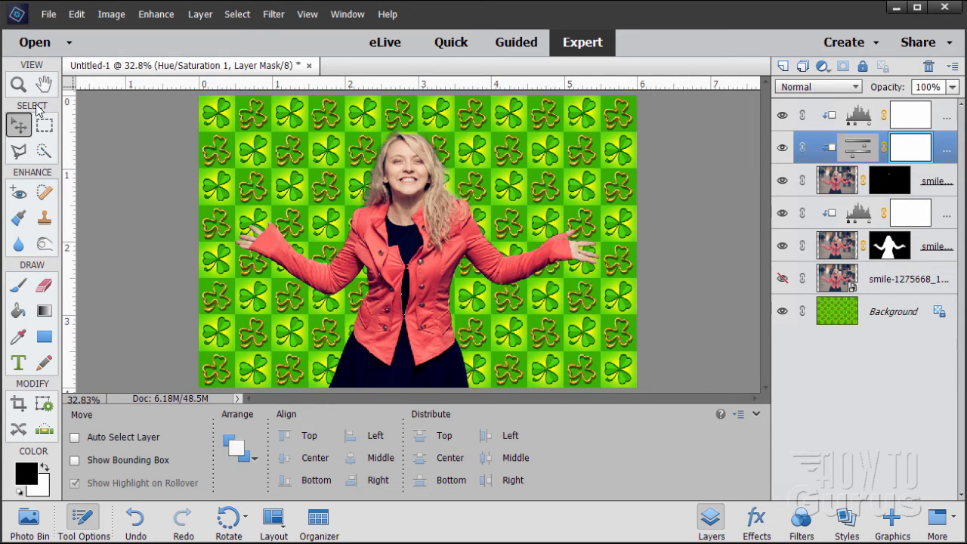
key(z)
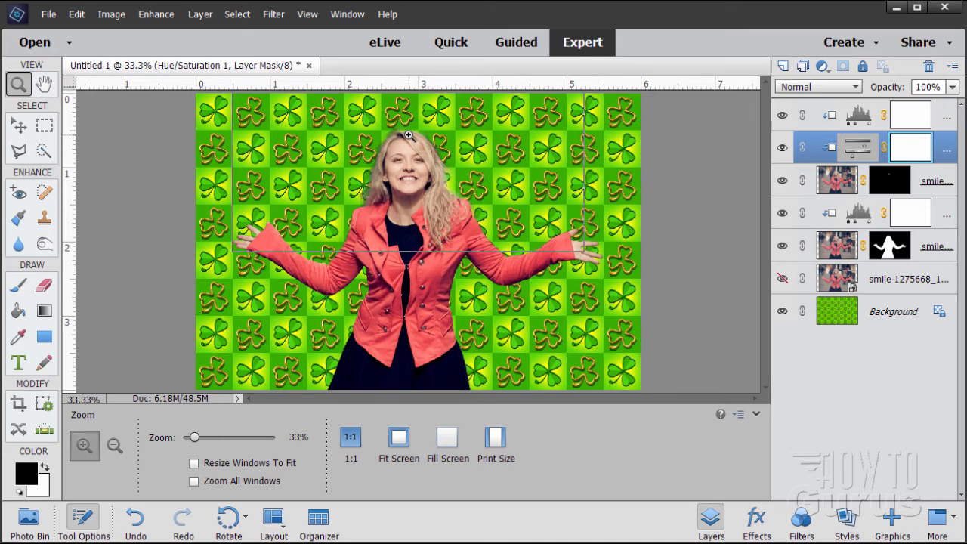
click(410, 137)
click(407, 179)
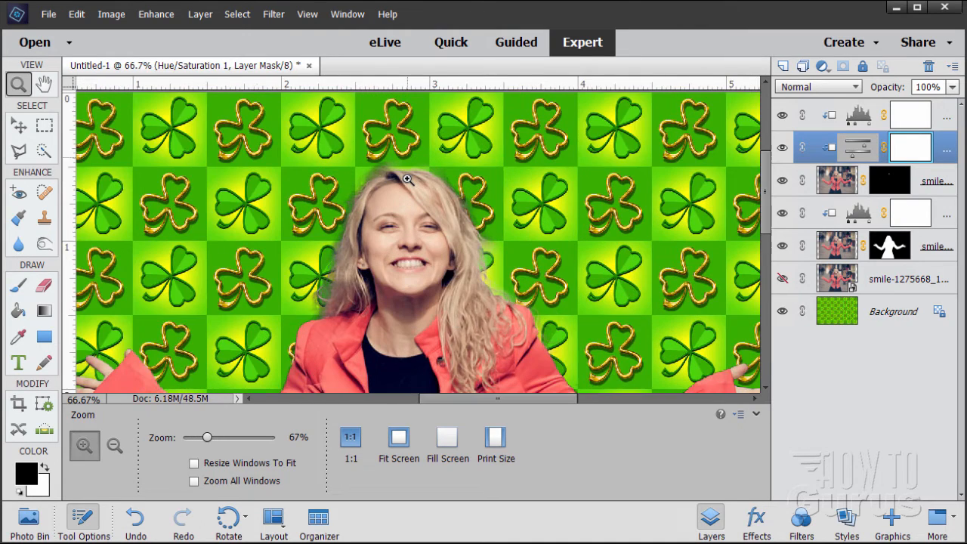
click(20, 126)
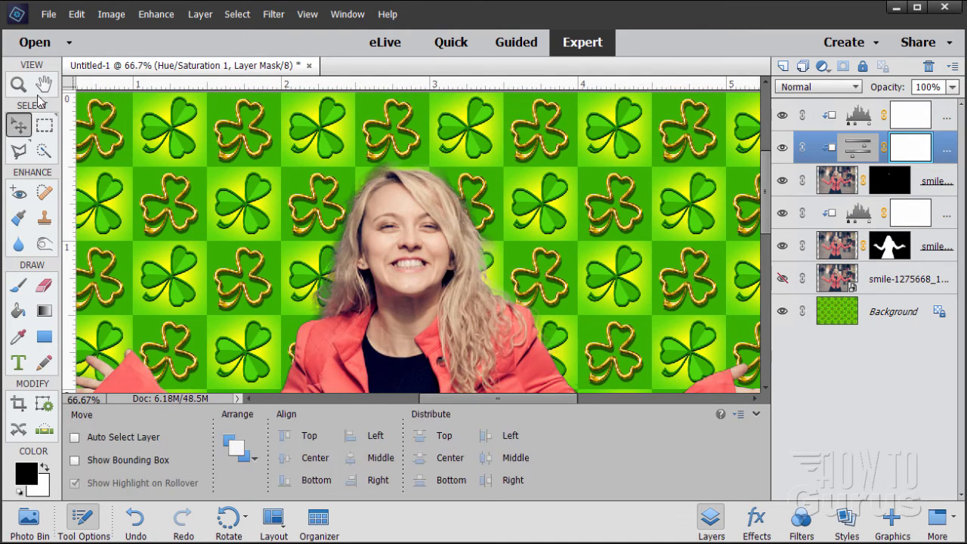
click(47, 15)
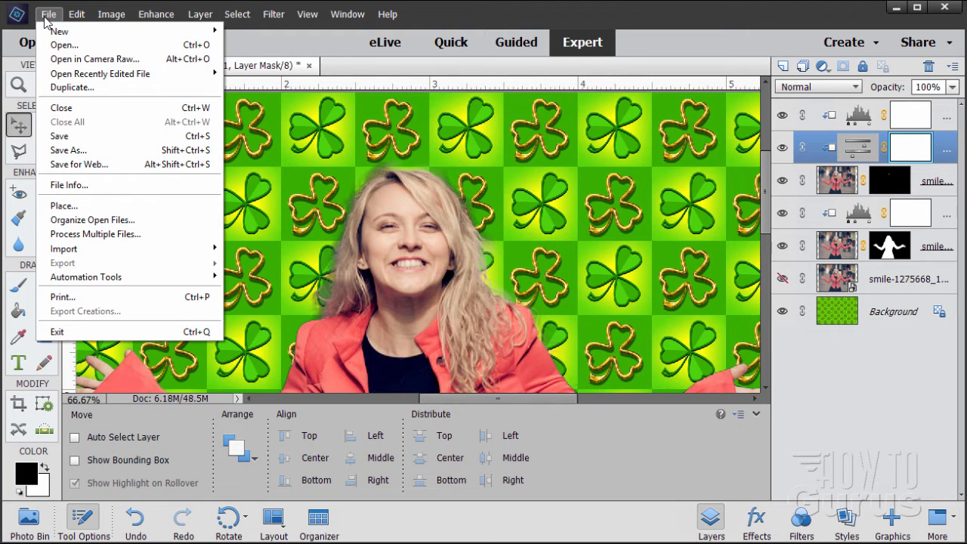
click(64, 206)
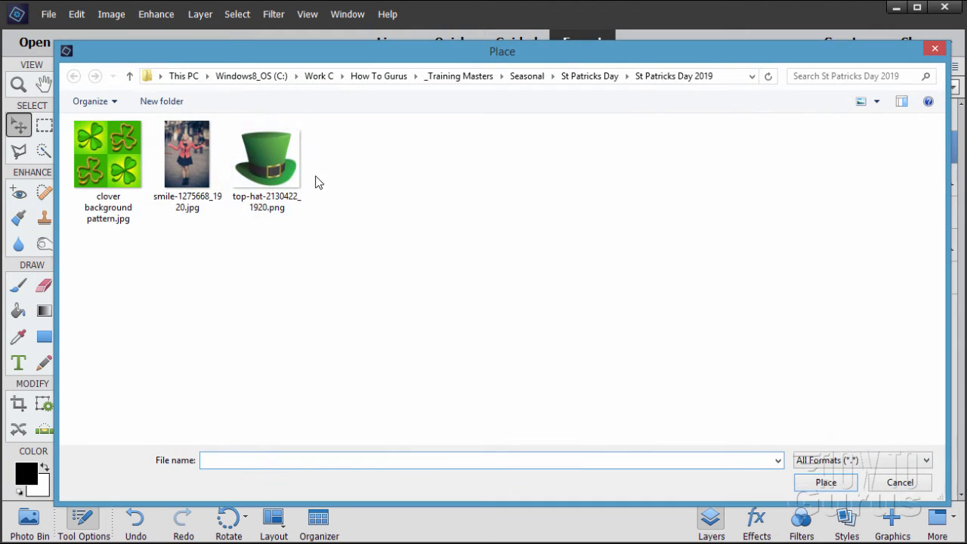
click(265, 159)
click(825, 482)
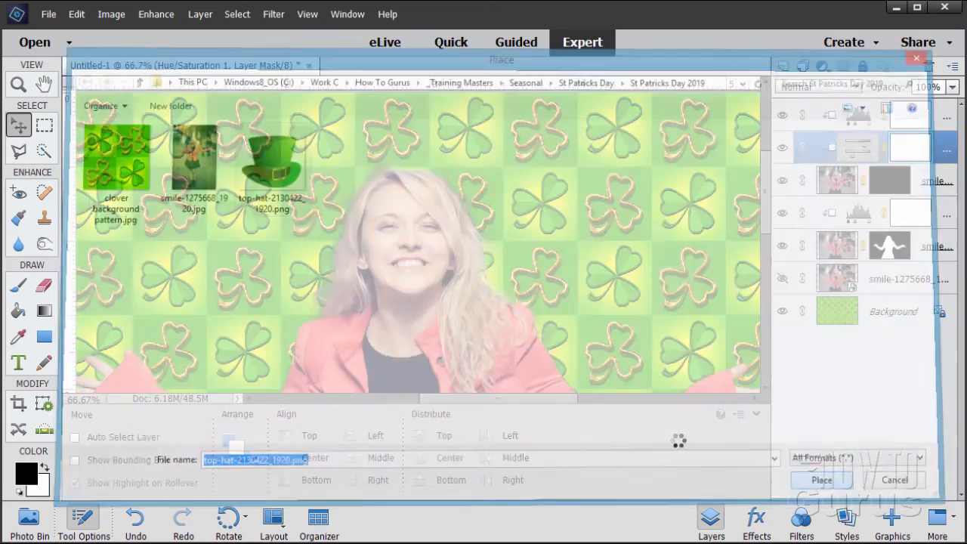
- Scale the placed top hat down to about 11% and move it over the woman's head
drag(324, 198, 362, 325)
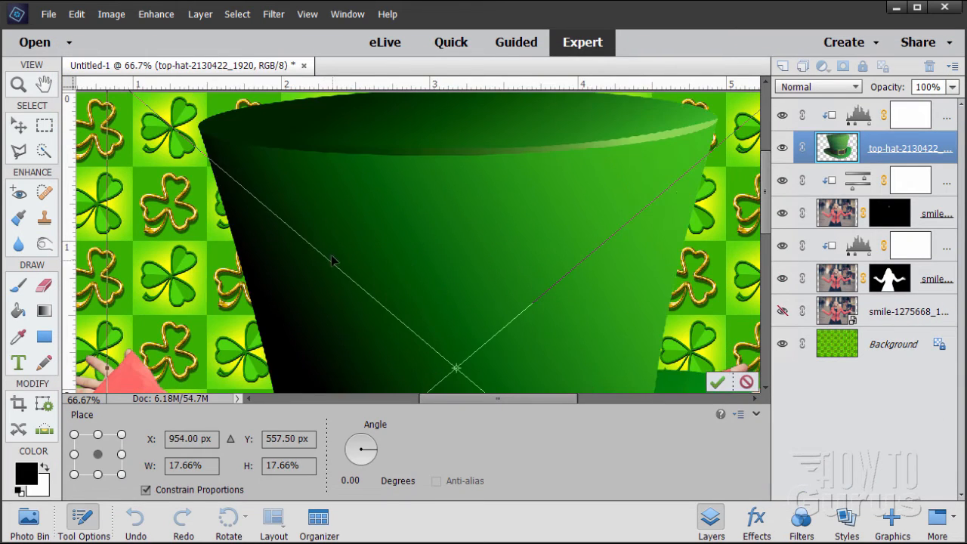
drag(353, 239, 398, 312)
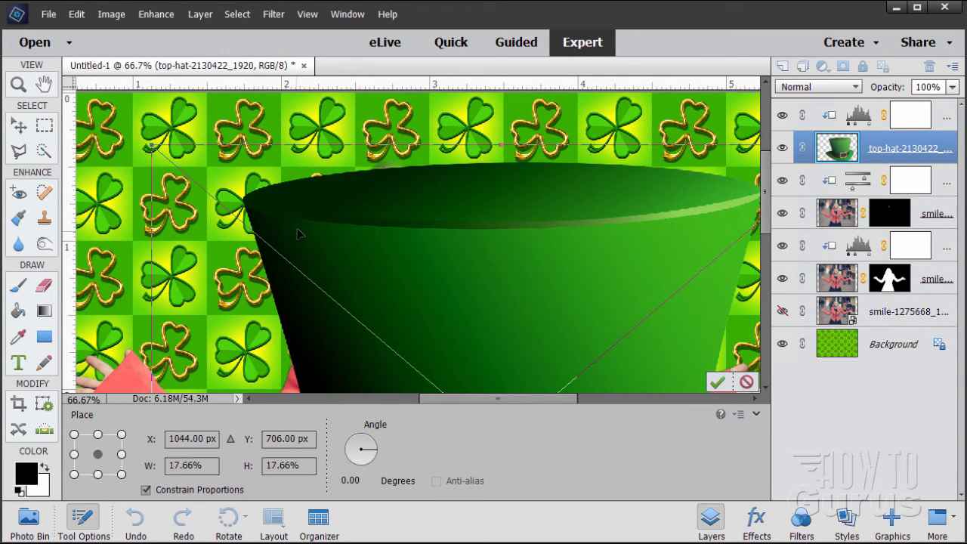
drag(298, 227, 304, 179)
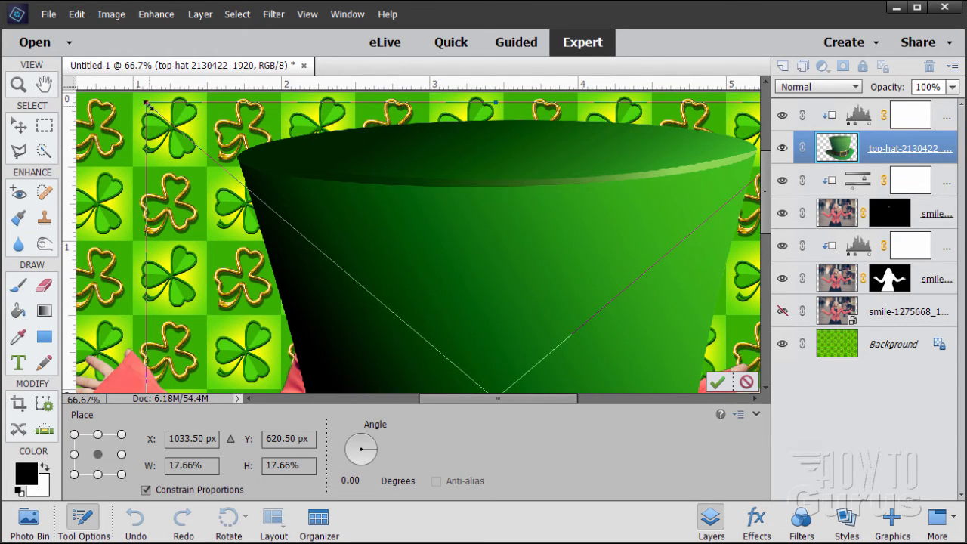
drag(149, 106, 407, 324)
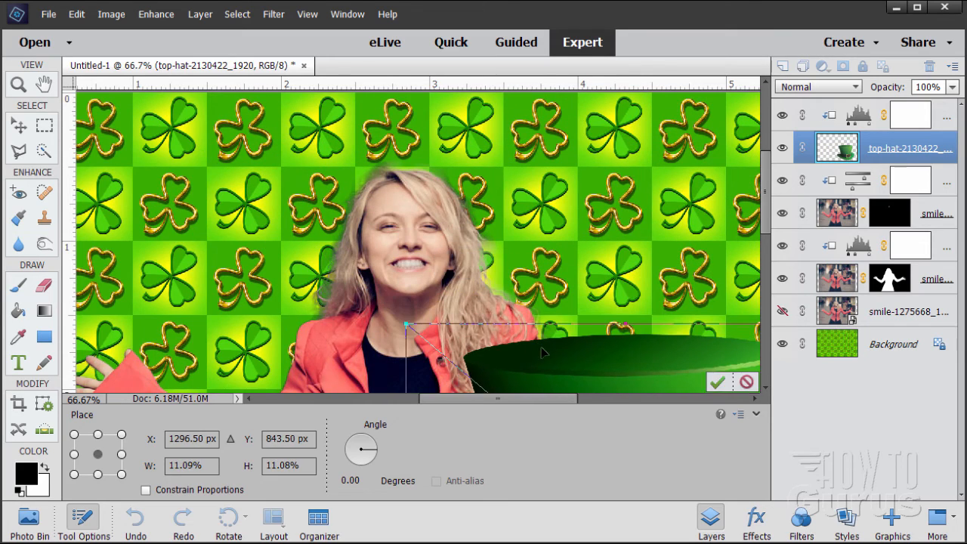
drag(542, 352, 243, 189)
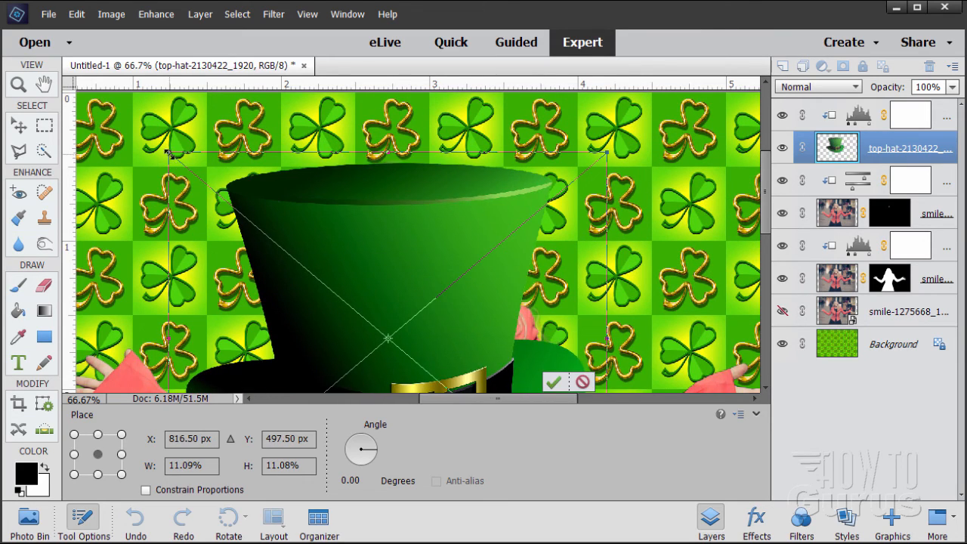
- Shrink the hat to about 2.79% width and 2.97% height and position it at the upper side of the woman's head
drag(169, 154, 290, 185)
drag(222, 160, 278, 266)
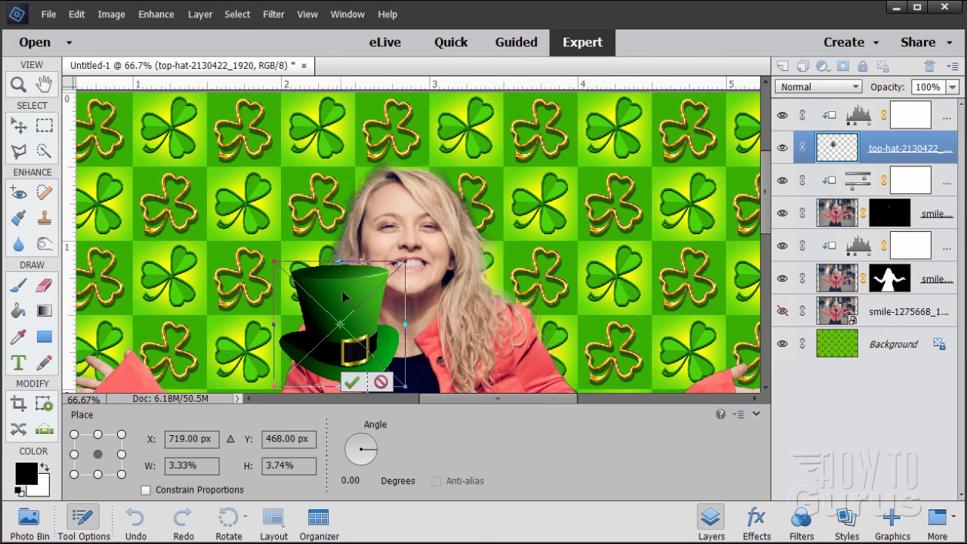
drag(335, 312, 300, 164)
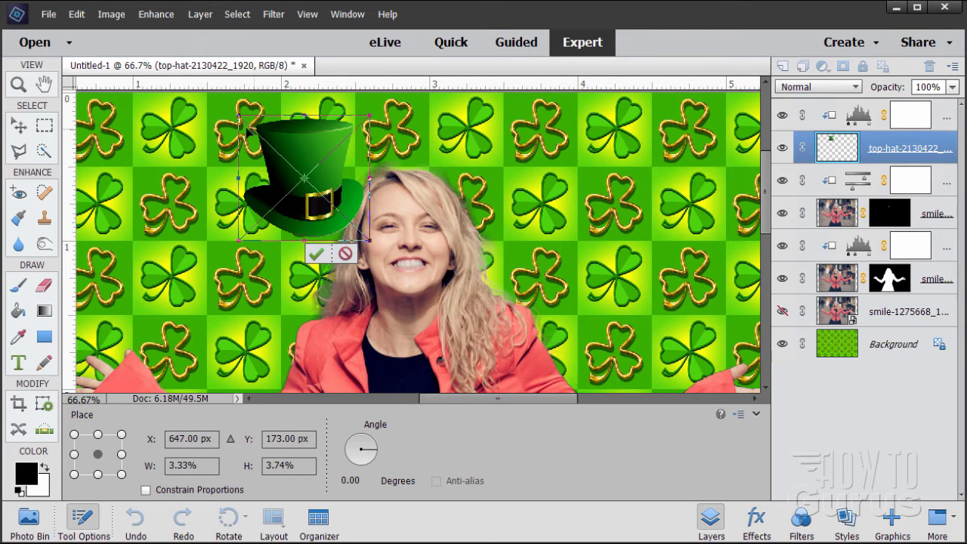
drag(238, 115, 261, 143)
drag(323, 175, 345, 164)
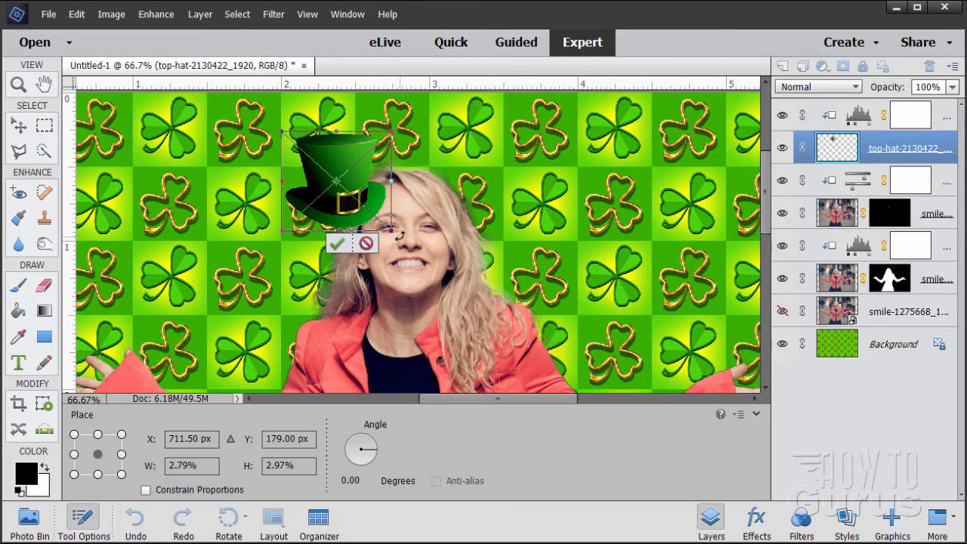
- Rotate the hat to about -30.89 degrees, fit its size and position to the woman's head, and commit the placement
drag(395, 239, 413, 198)
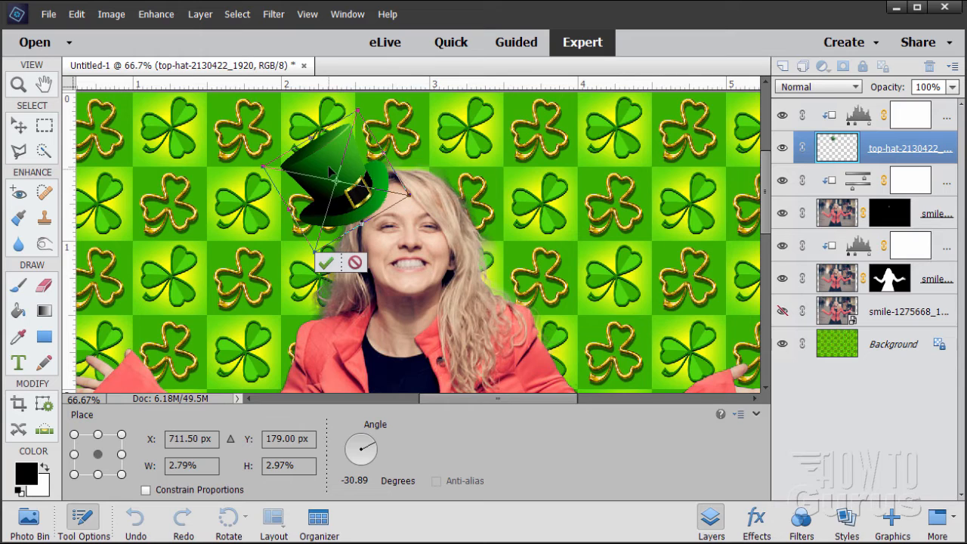
drag(330, 172, 363, 165)
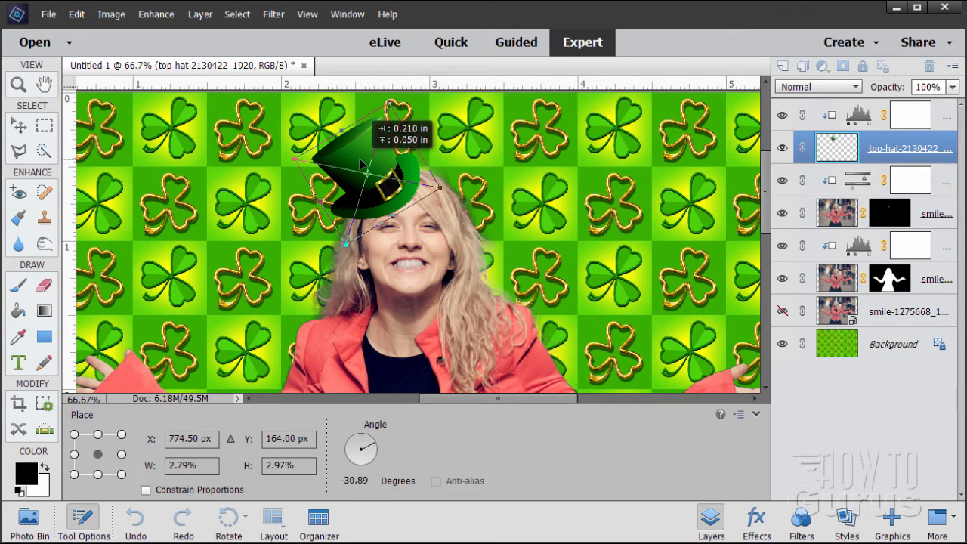
drag(361, 163, 364, 161)
drag(392, 216, 398, 210)
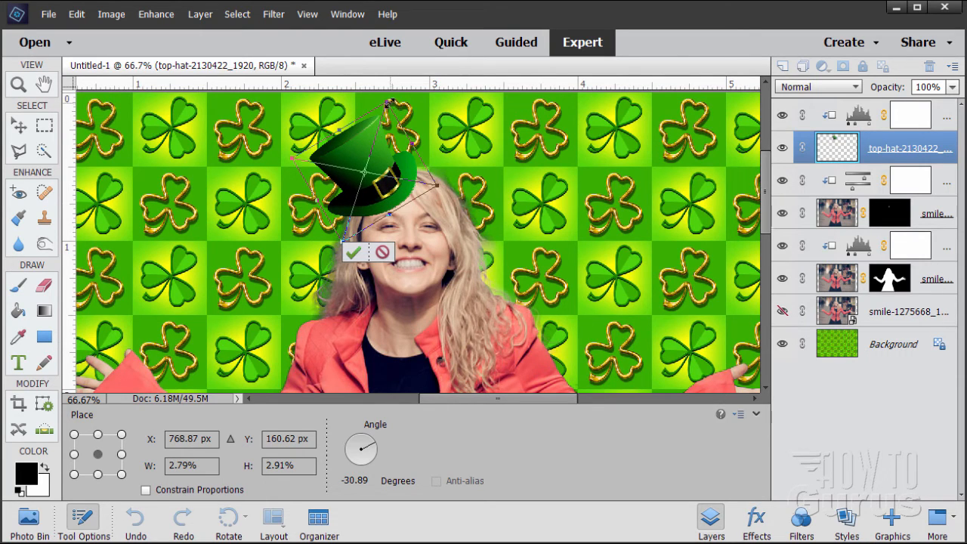
drag(388, 99, 379, 120)
drag(377, 179, 383, 171)
click(360, 250)
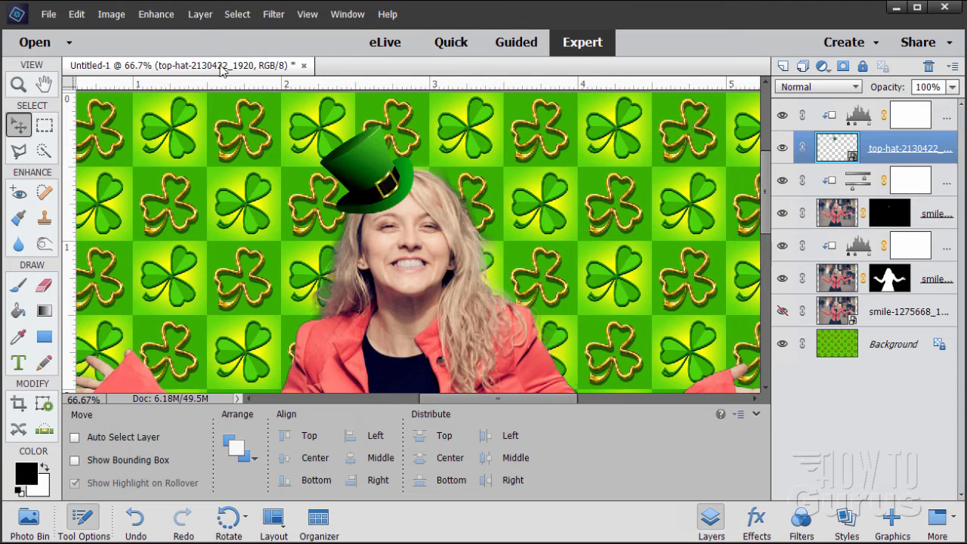
- Open the hat layer's style settings and set the lighting angle to 125 degrees
click(200, 14)
mouse_move(217, 96)
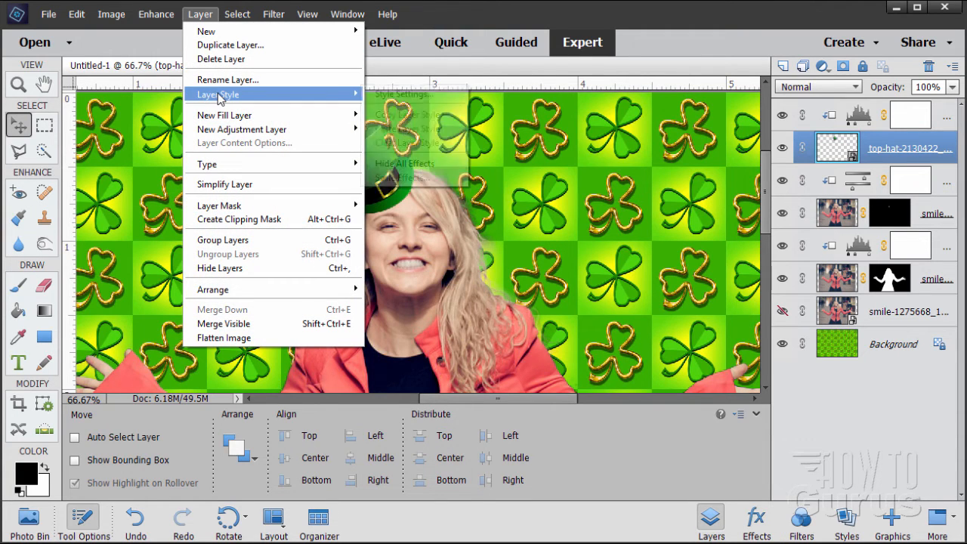
click(391, 94)
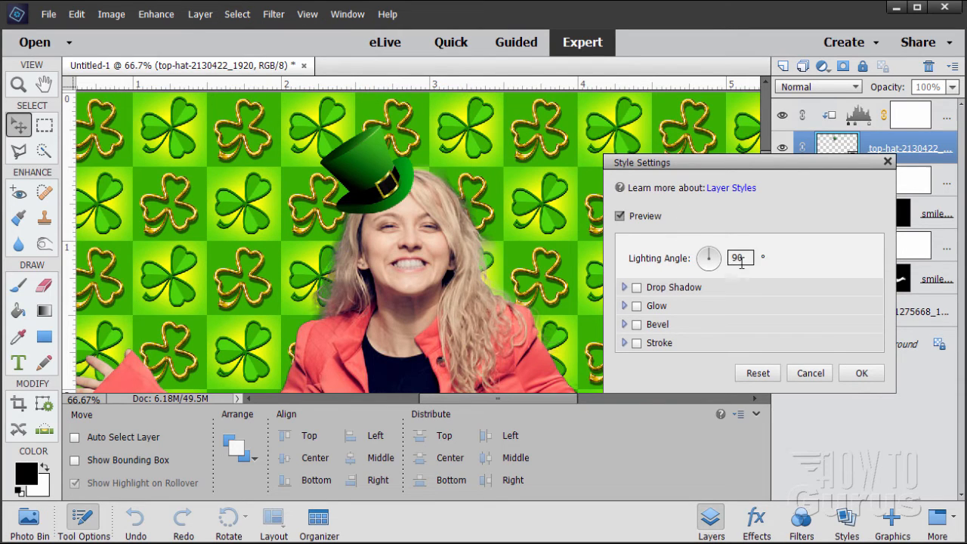
click(705, 253)
drag(708, 257, 704, 252)
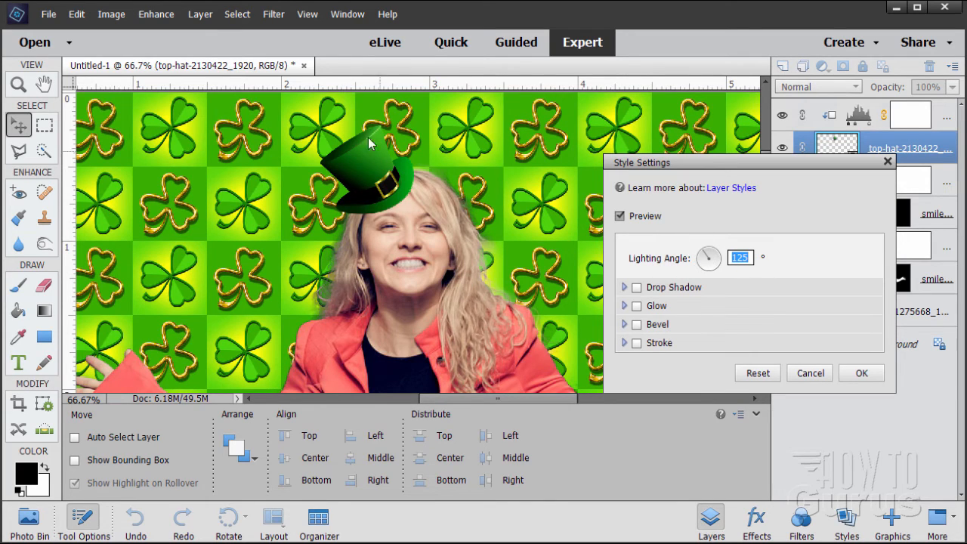
- Add a drop shadow to the hat with size 5 px, distance 9 px and opacity 50%, and apply the style
click(638, 288)
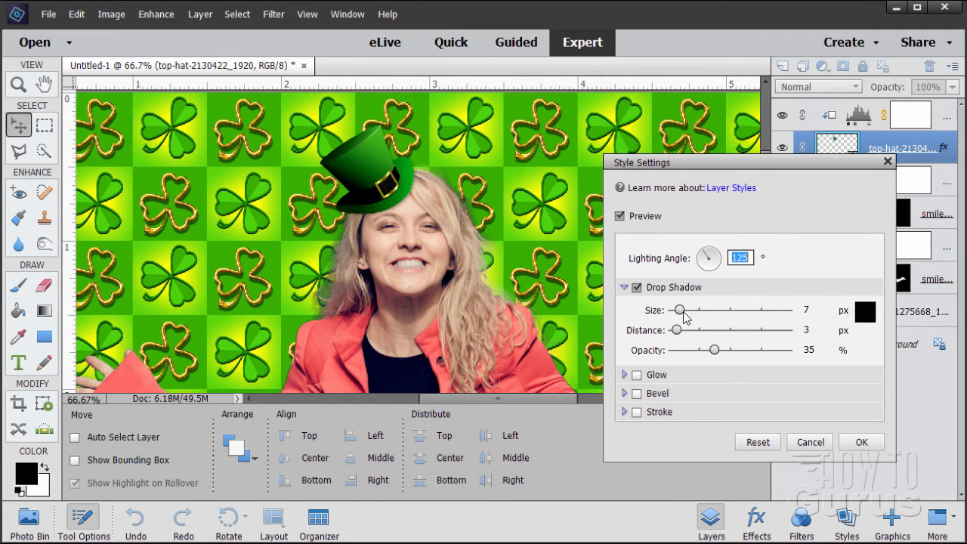
drag(680, 310, 680, 314)
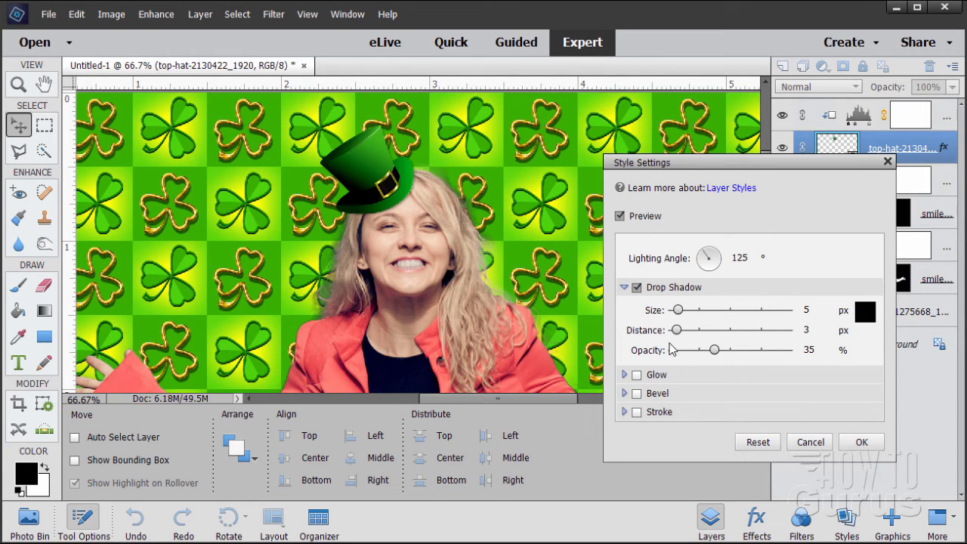
drag(679, 333, 773, 352)
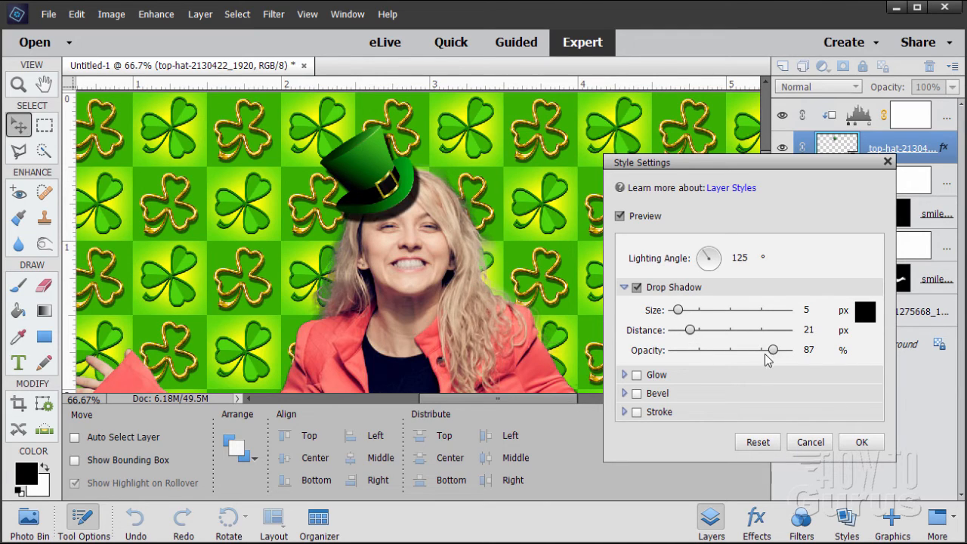
mouse_move(679, 311)
mouse_down()
mouse_move(691, 311)
mouse_move(679, 322)
mouse_up()
drag(680, 321, 677, 321)
click(800, 311)
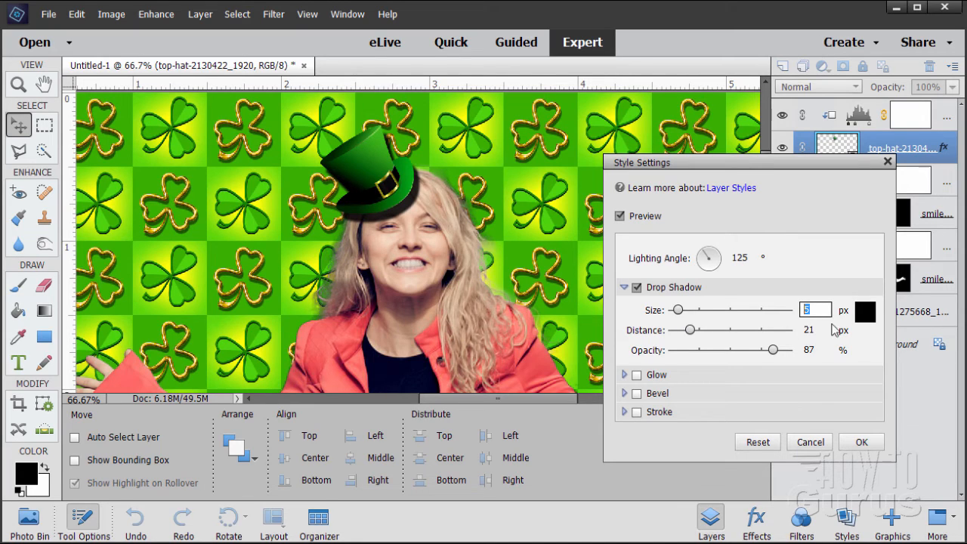
drag(694, 337, 686, 340)
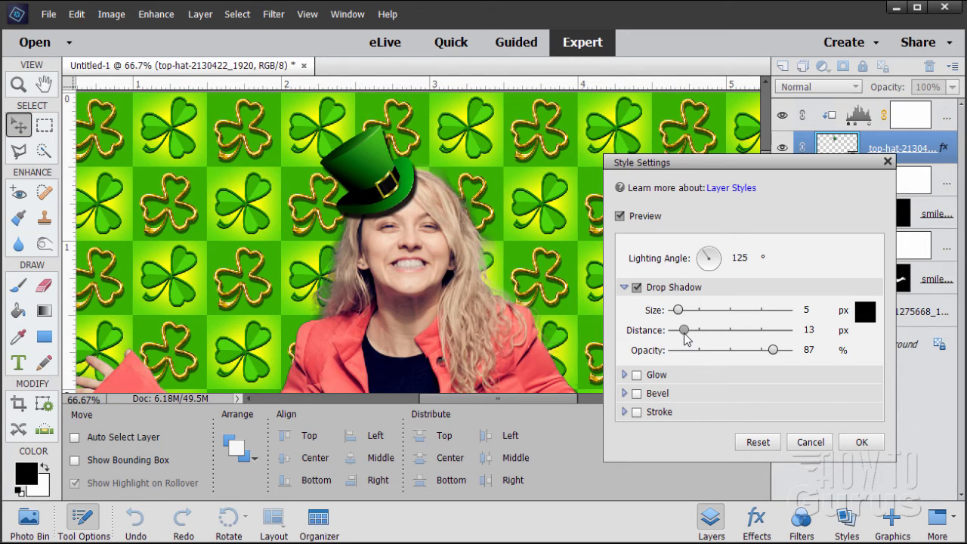
drag(684, 336, 683, 339)
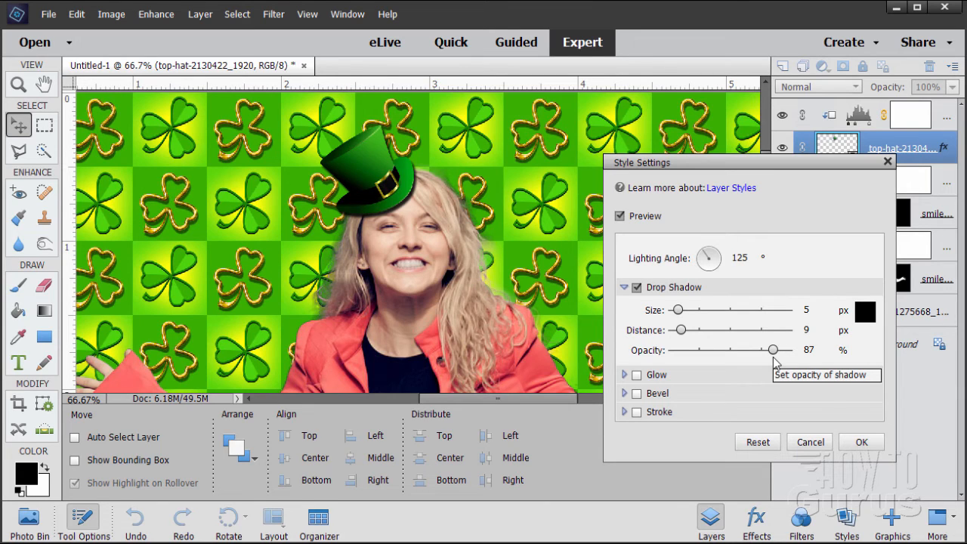
drag(773, 352, 731, 354)
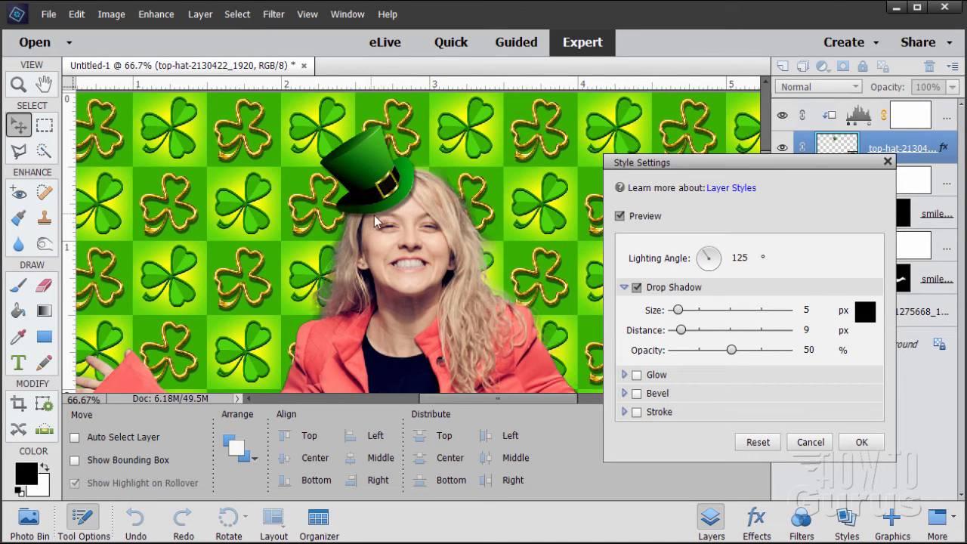
click(861, 442)
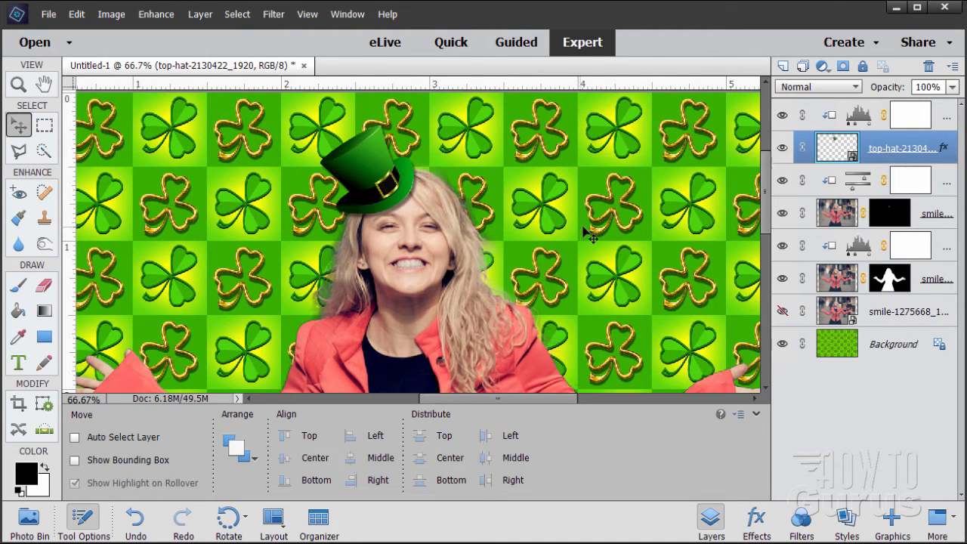
- Fit the whole image in view and enable an outer glow in the style settings of the masked full-body woman layer
click(18, 84)
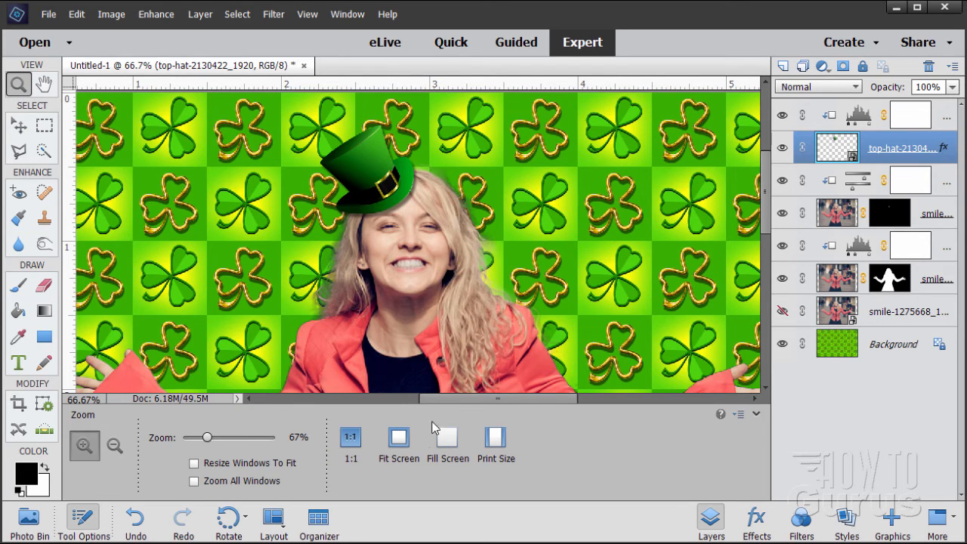
click(399, 438)
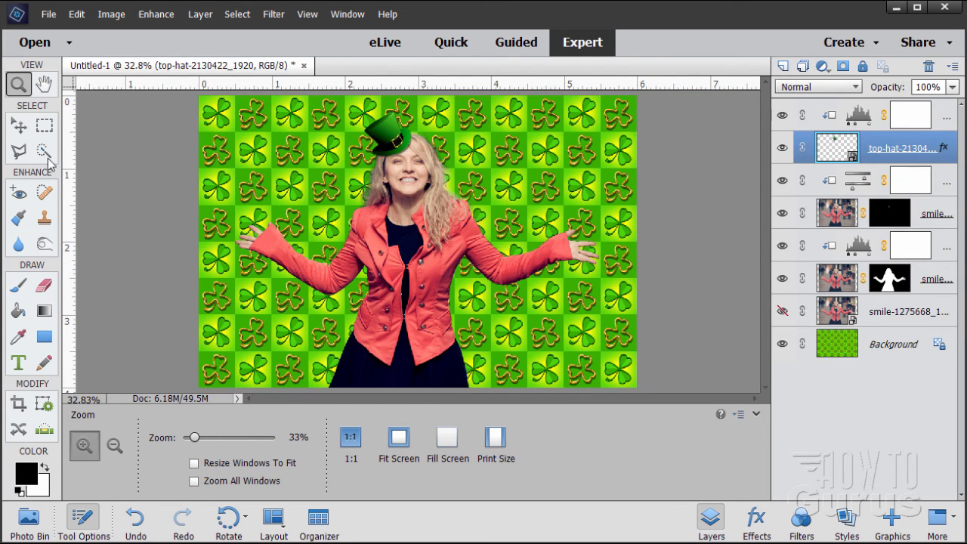
click(20, 127)
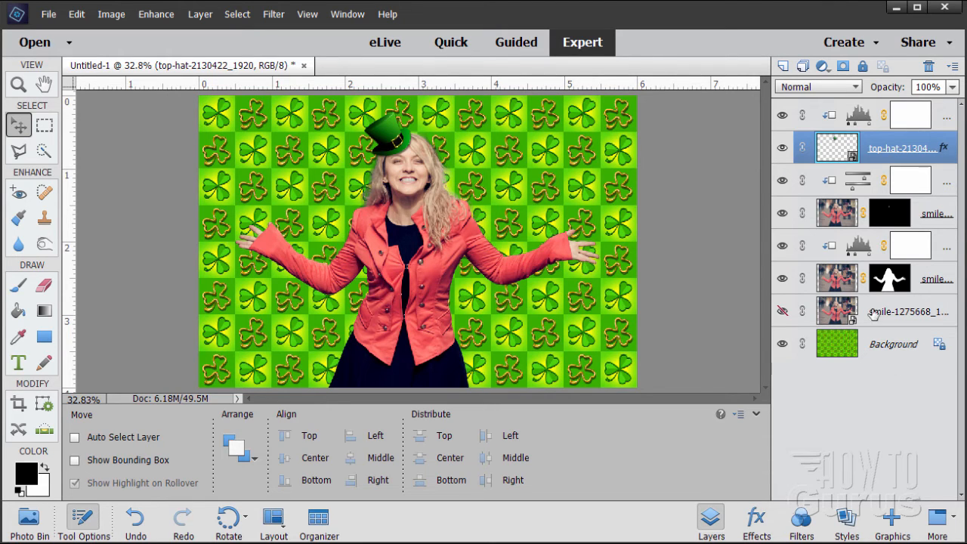
click(840, 286)
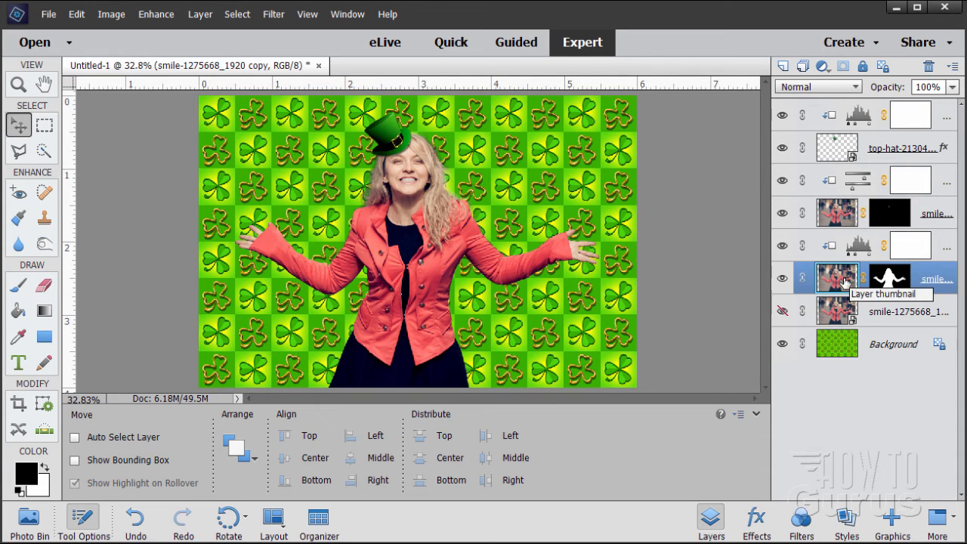
click(197, 16)
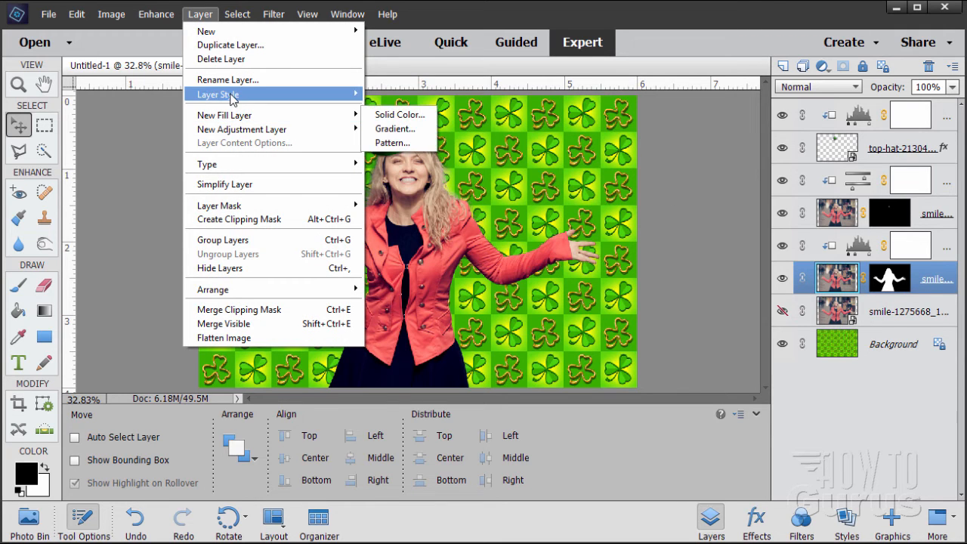
mouse_move(231, 96)
click(396, 94)
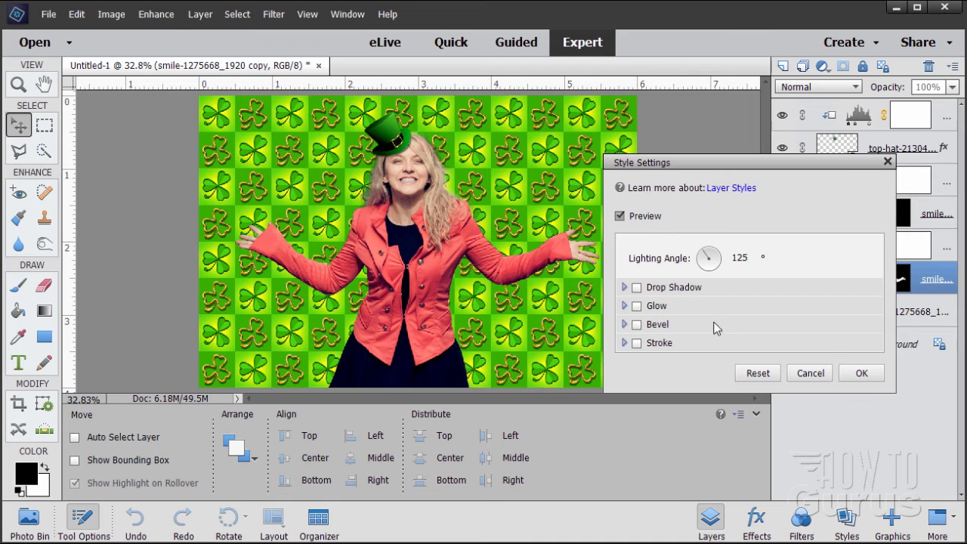
click(637, 306)
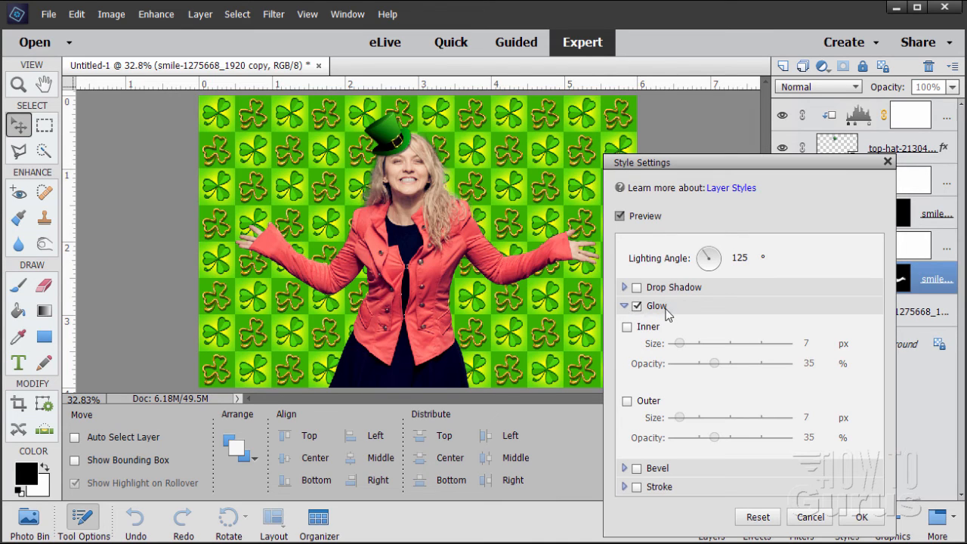
click(627, 401)
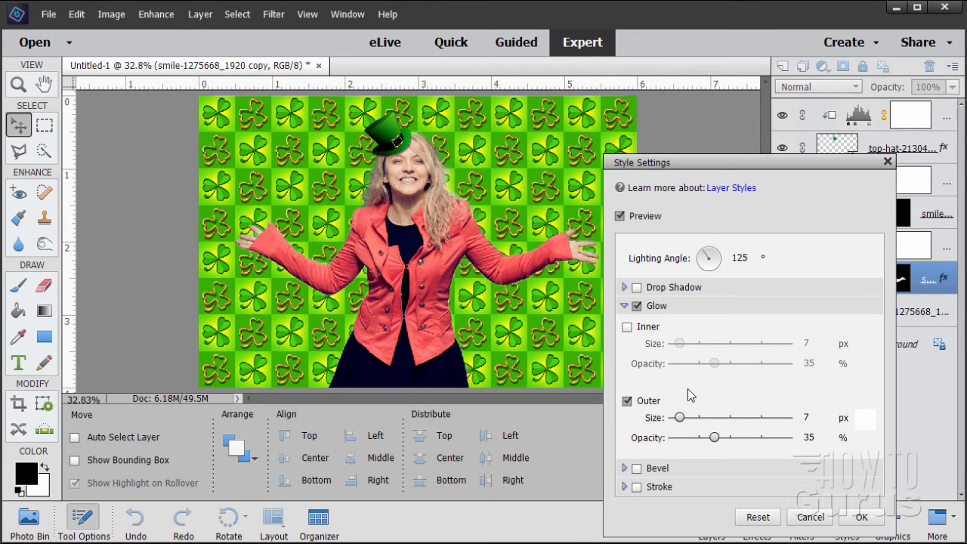
drag(725, 162, 751, 96)
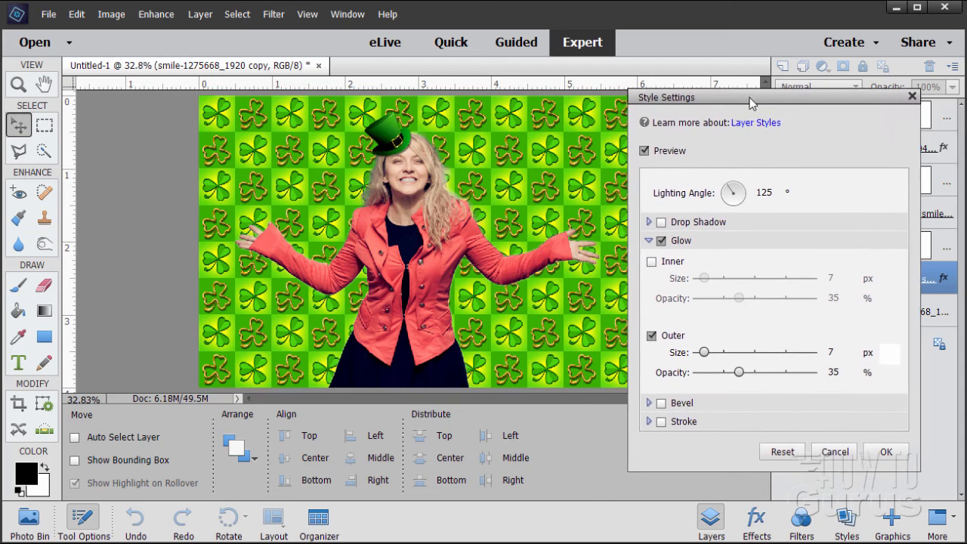
- Set the outer glow color to yellow, hex ffea00
click(892, 355)
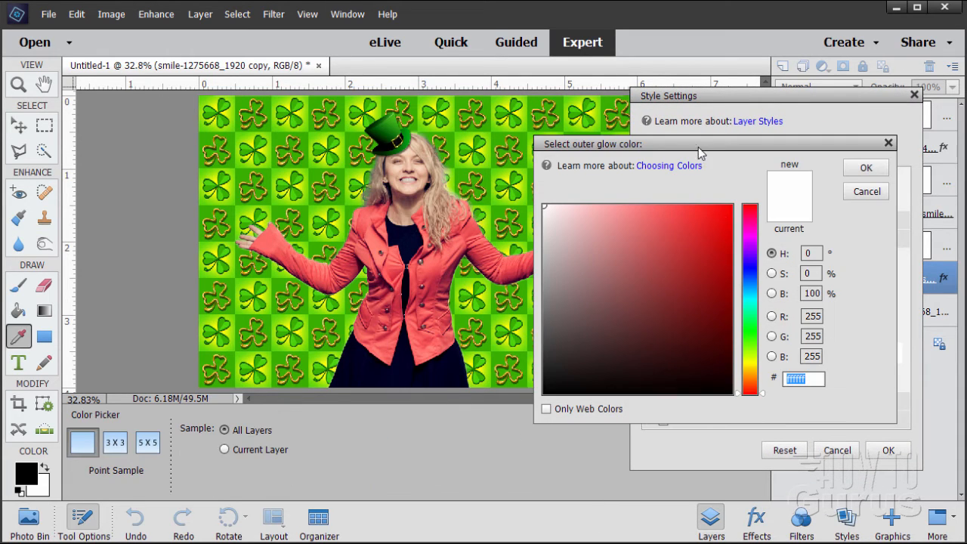
drag(699, 152, 715, 160)
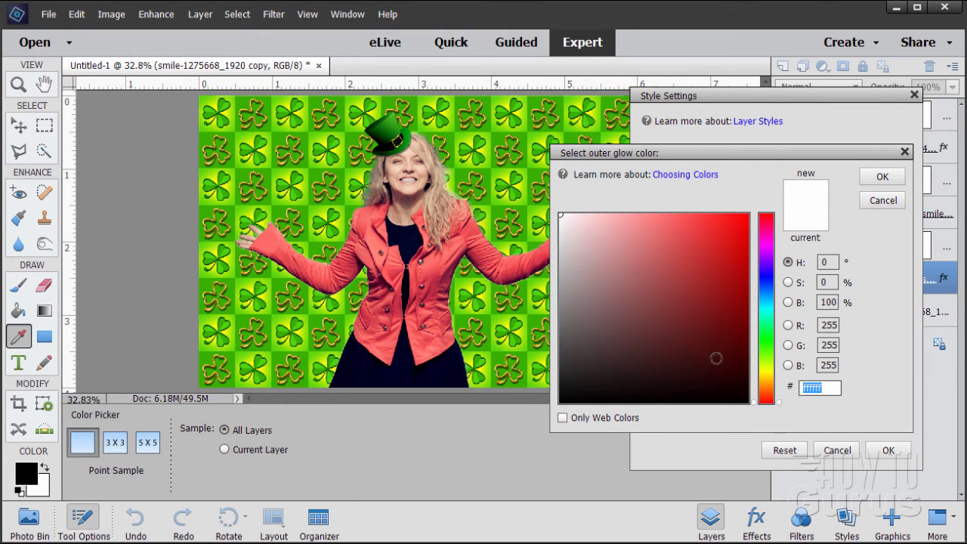
click(770, 373)
drag(714, 235, 723, 222)
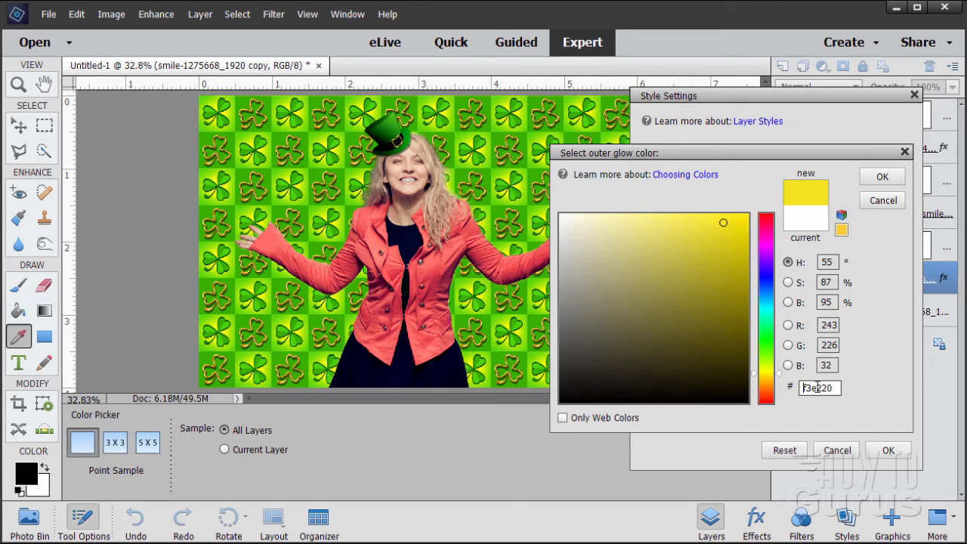
drag(834, 388, 802, 387)
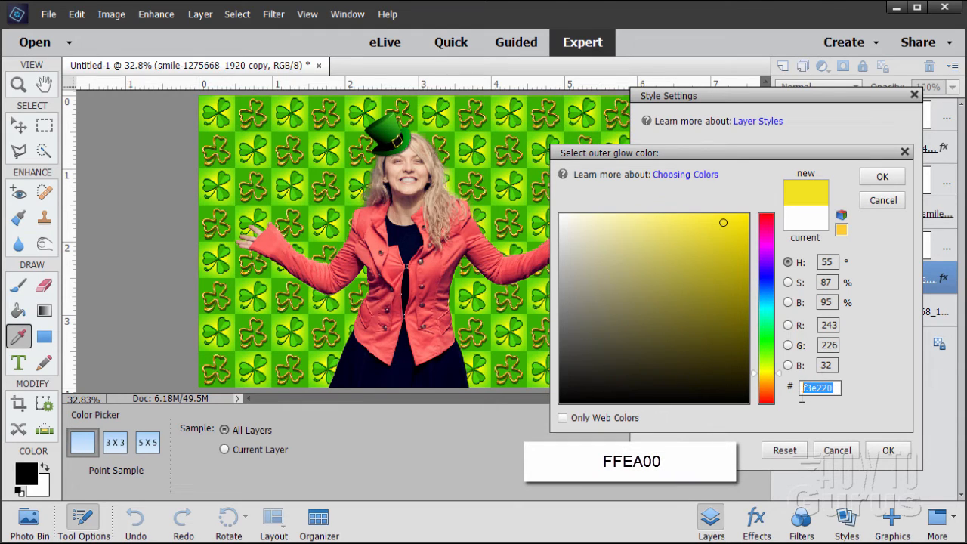
text(ff)
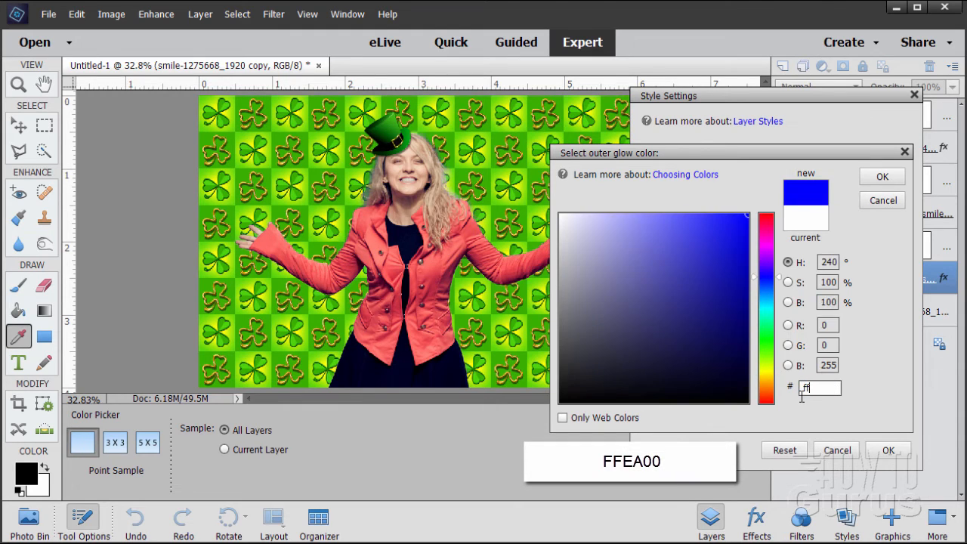
text(ea)
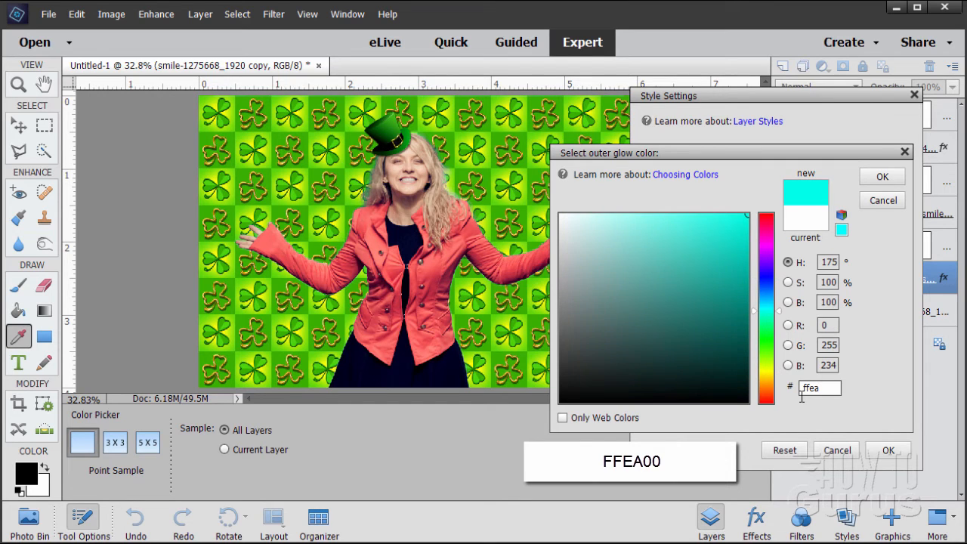
text(00)
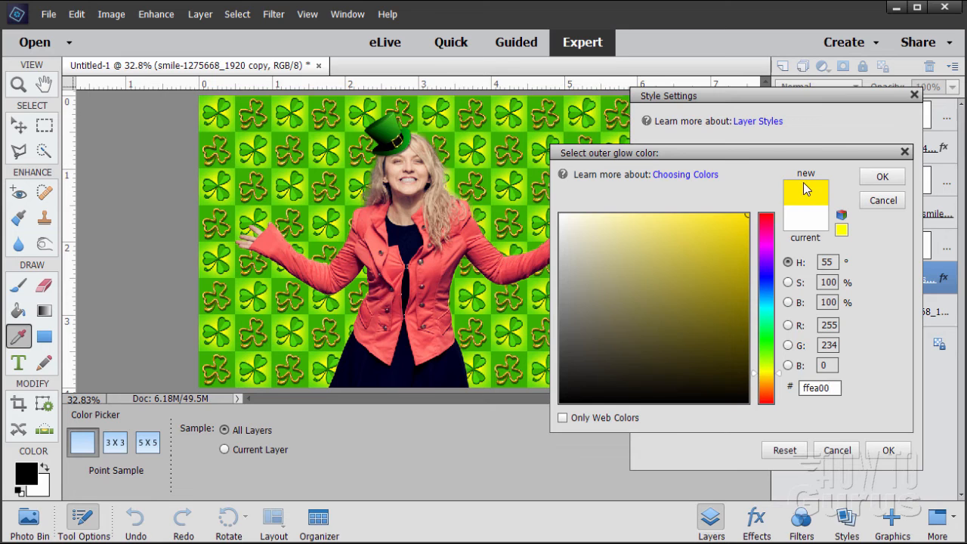
click(880, 177)
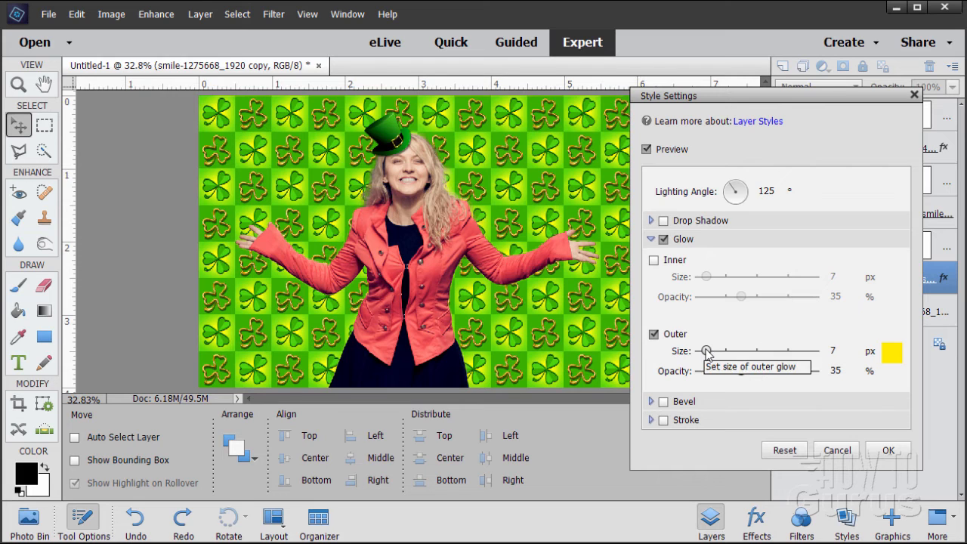
- Set the outer glow to a size of 116 px and an opacity of 85%, and apply the style
drag(704, 349, 797, 372)
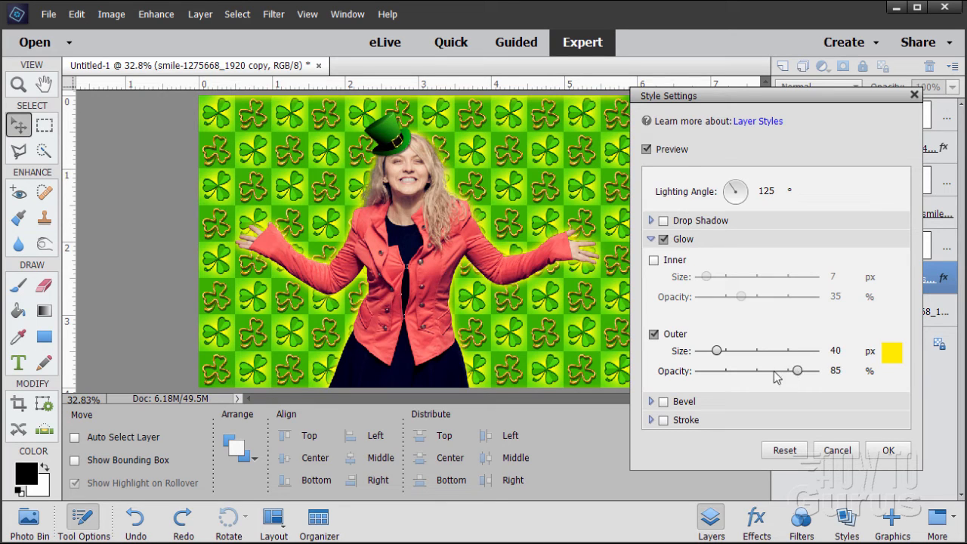
drag(717, 352, 737, 352)
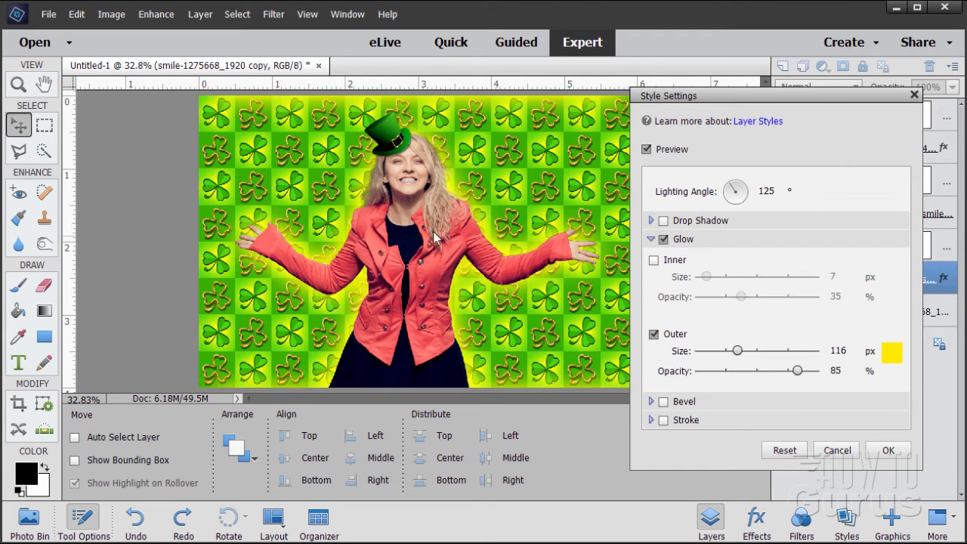
click(888, 450)
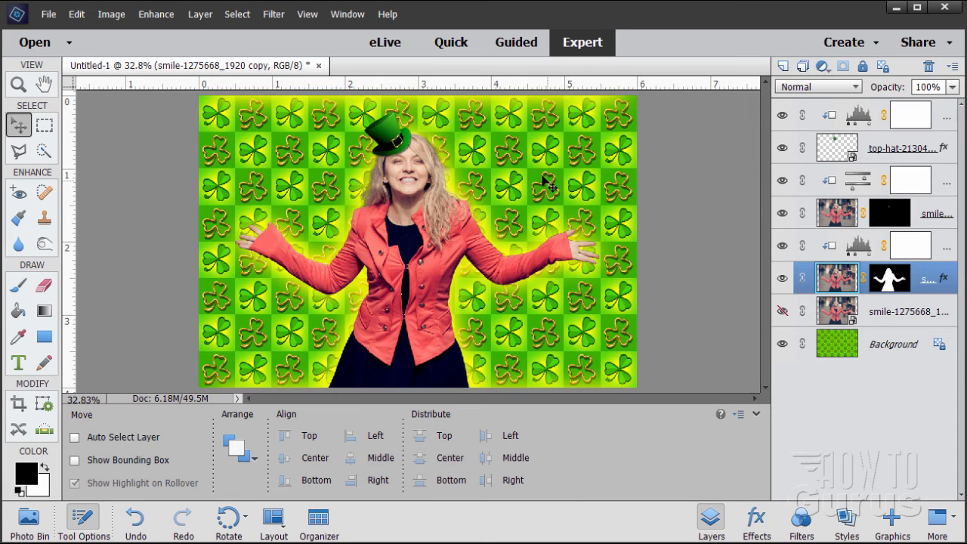
- Add a Levels adjustment layer above the clover Background, clipped to that layer
click(881, 354)
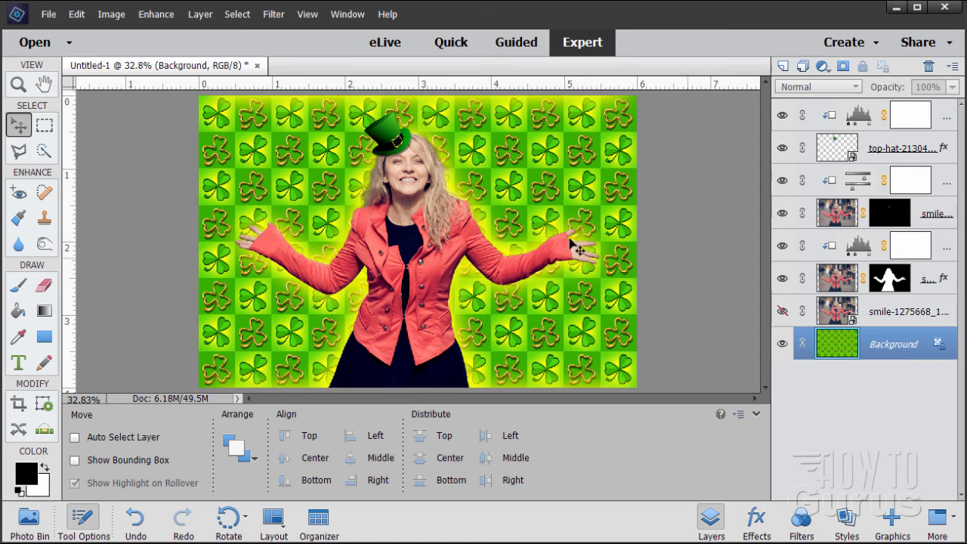
click(199, 15)
mouse_move(249, 129)
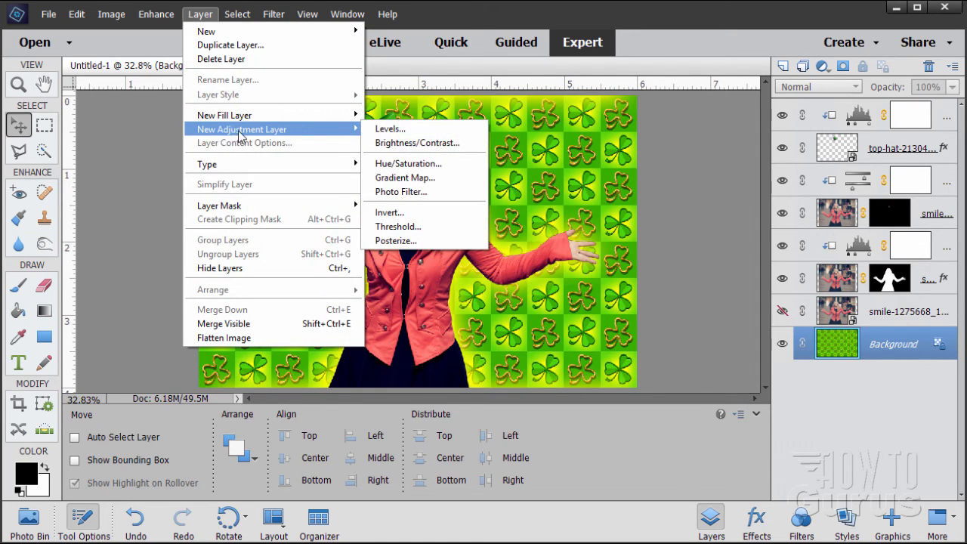
click(380, 130)
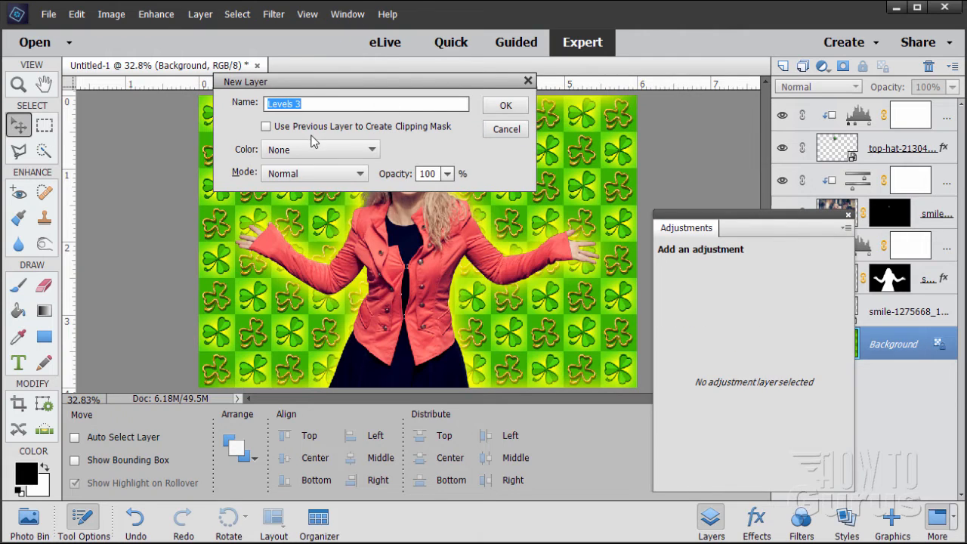
click(303, 129)
click(510, 111)
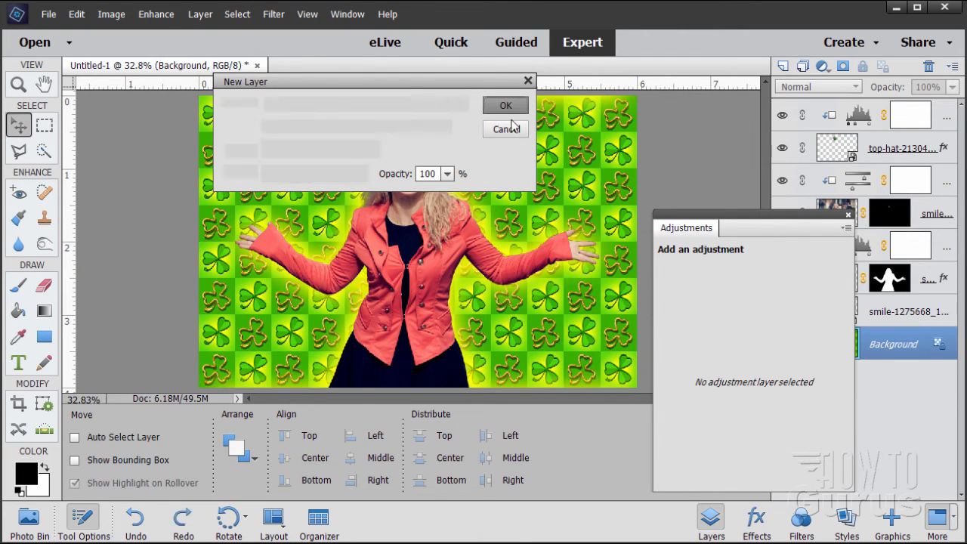
- Darken the clover background's Levels with output white at 201, input black at 69 and input white at 210
mouse_move(753, 222)
mouse_down()
mouse_move(741, 211)
mouse_move(747, 215)
mouse_up()
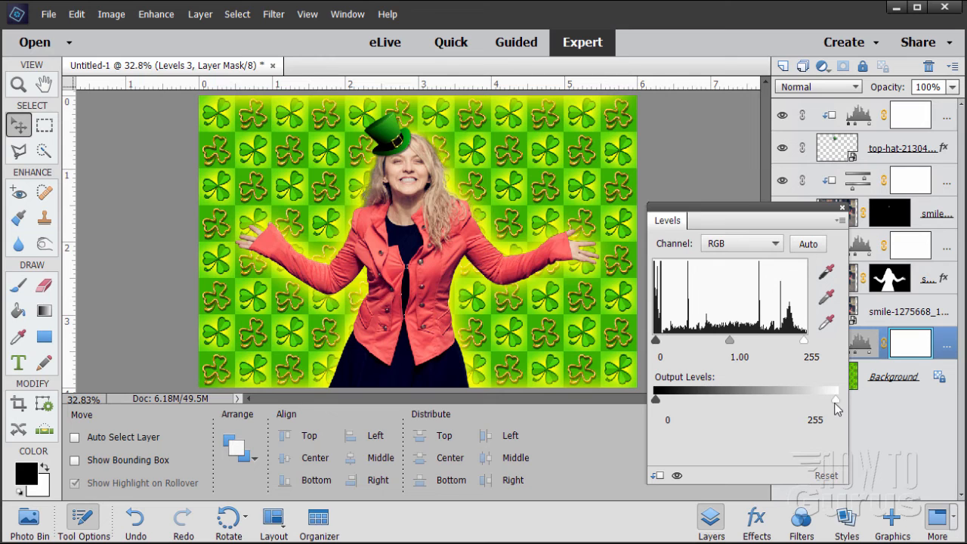
drag(835, 401, 811, 401)
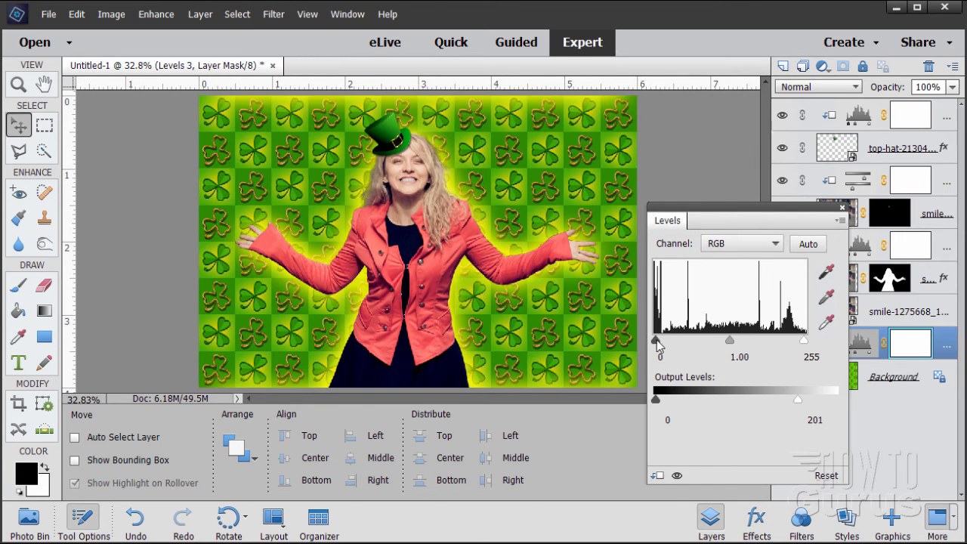
drag(656, 340, 698, 345)
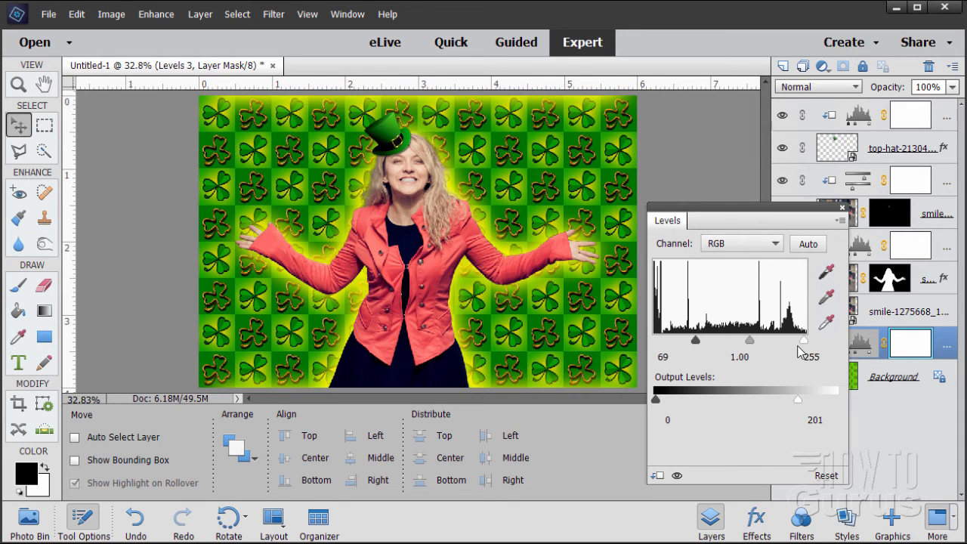
mouse_move(801, 341)
mouse_down()
mouse_move(774, 349)
mouse_move(786, 344)
mouse_up()
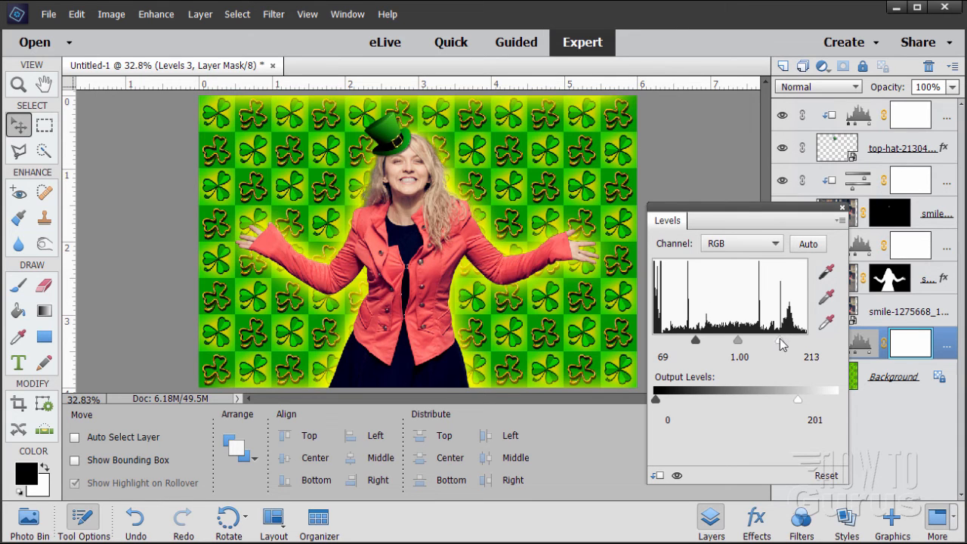
mouse_move(781, 343)
mouse_down()
mouse_move(759, 346)
mouse_move(804, 344)
mouse_move(780, 347)
mouse_up()
- Adjust the background Levels midtone to 1.06 and raise the input black level to 102
mouse_move(738, 344)
mouse_down()
mouse_move(748, 346)
mouse_move(714, 345)
mouse_move(740, 346)
mouse_move(732, 348)
mouse_up()
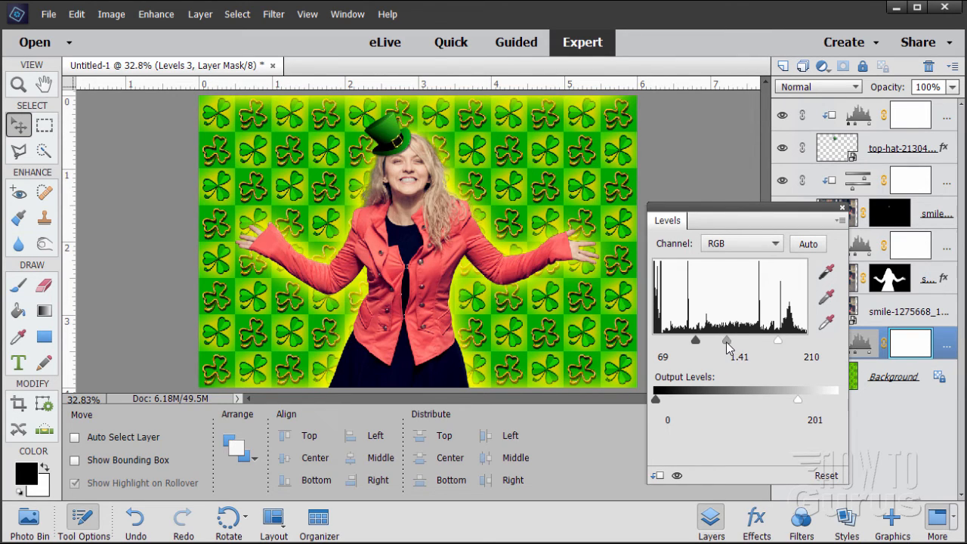
mouse_move(731, 340)
mouse_down()
mouse_move(769, 341)
mouse_move(718, 342)
mouse_up()
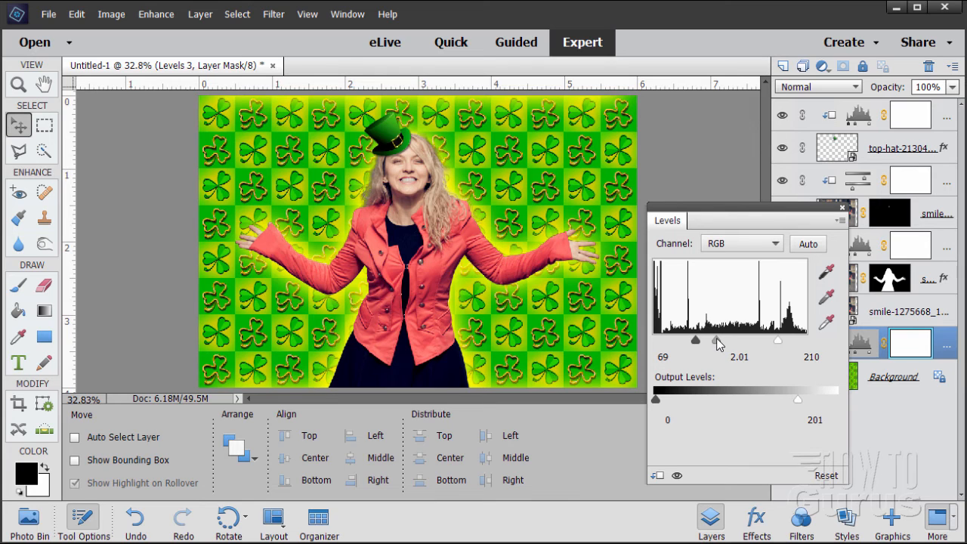
drag(695, 341, 717, 352)
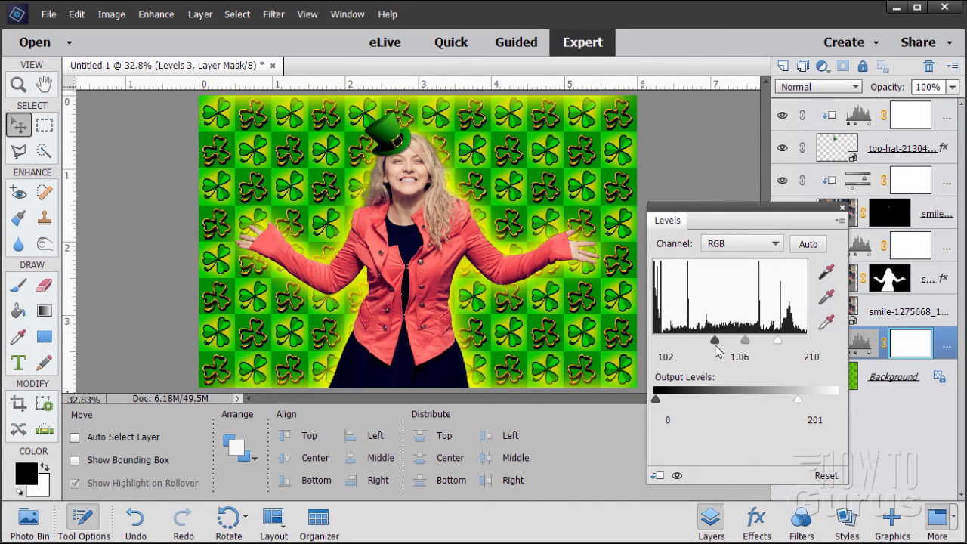
- Set the background Levels input white to 209 and the midtone to 1.00, and close the adjustment
mouse_move(656, 400)
mouse_down()
mouse_move(671, 401)
mouse_move(654, 400)
mouse_move(647, 366)
mouse_move(657, 401)
mouse_move(679, 407)
mouse_move(658, 401)
mouse_move(686, 401)
mouse_move(641, 404)
mouse_up()
mouse_move(780, 347)
mouse_down()
mouse_move(789, 347)
mouse_move(779, 346)
mouse_up()
click(752, 360)
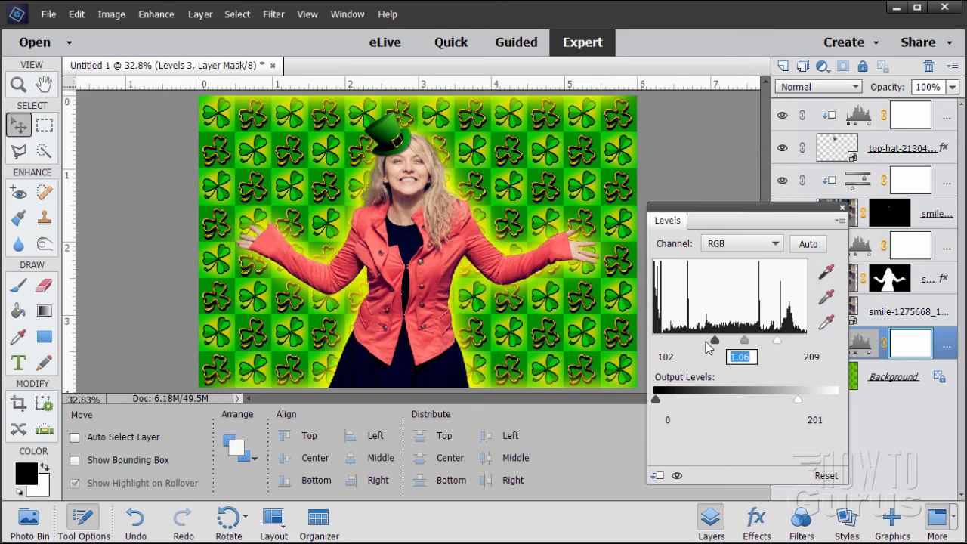
text(1.19)
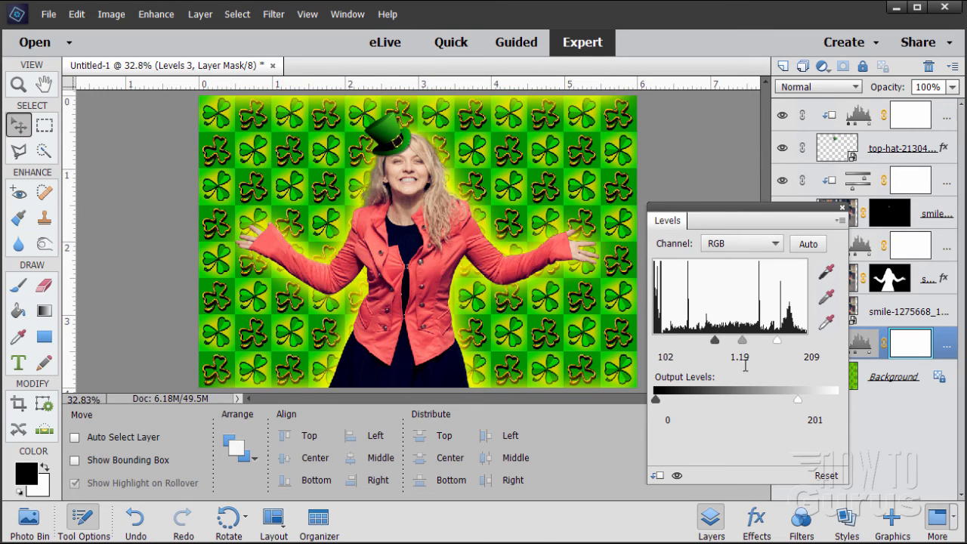
click(746, 362)
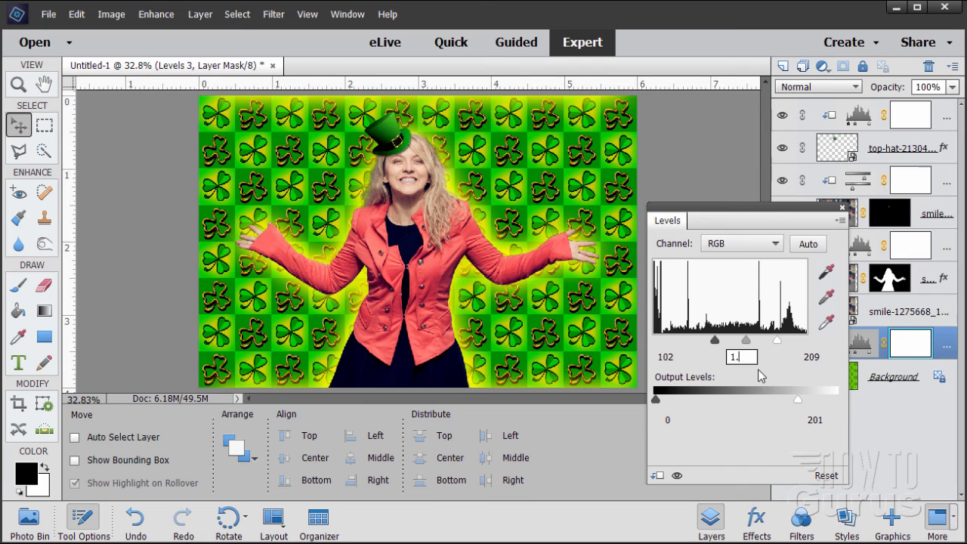
click(808, 358)
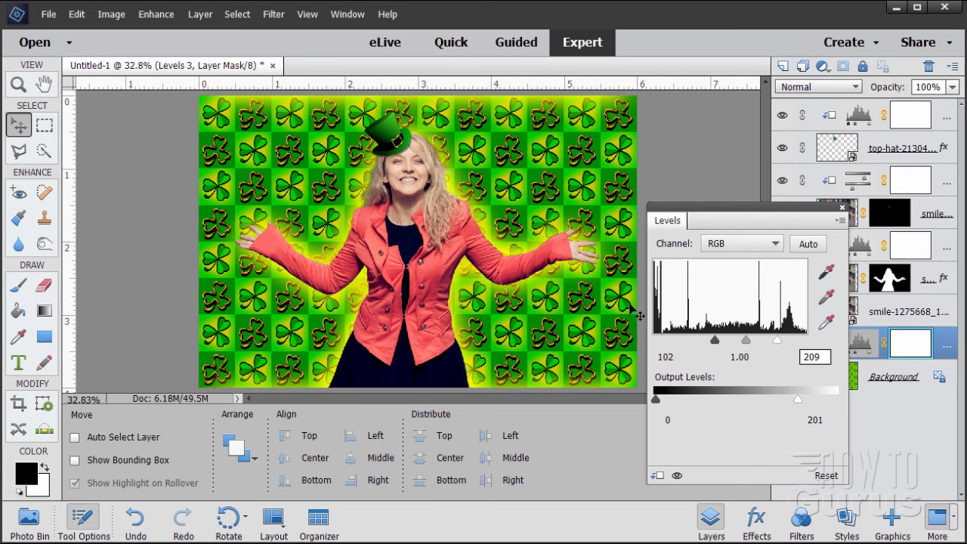
click(844, 210)
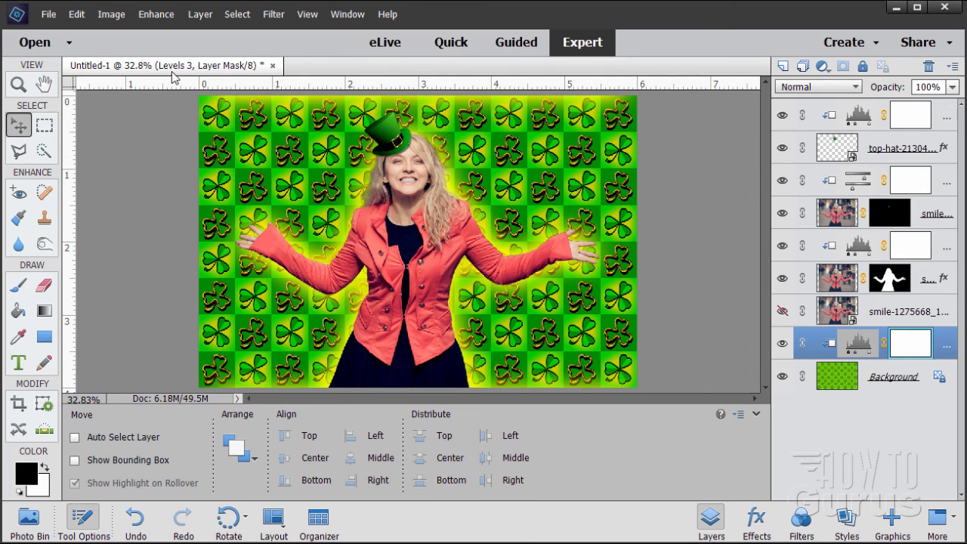
- Float the document in its own enlarged window, view the image at 50%, and return to the Move tool
drag(173, 67, 202, 14)
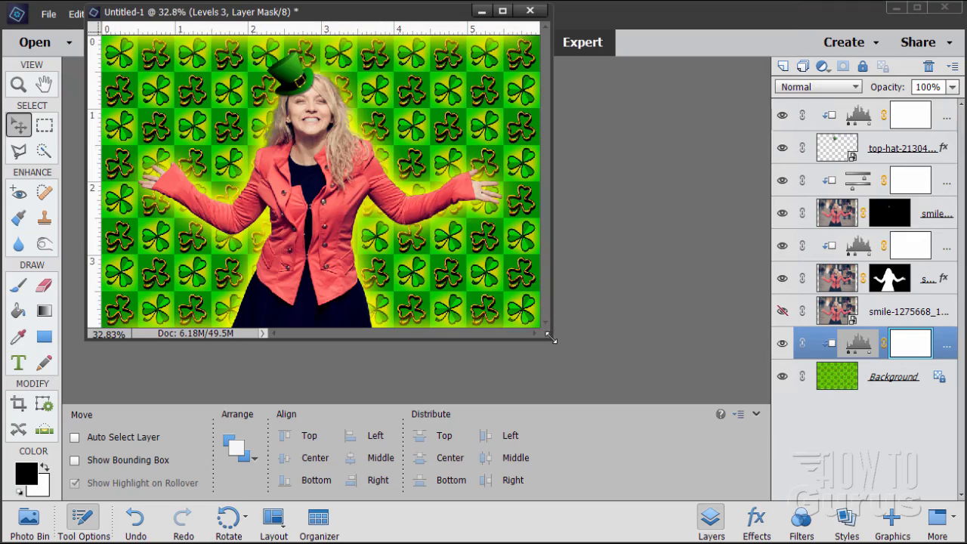
drag(551, 340, 798, 529)
key(z)
click(427, 300)
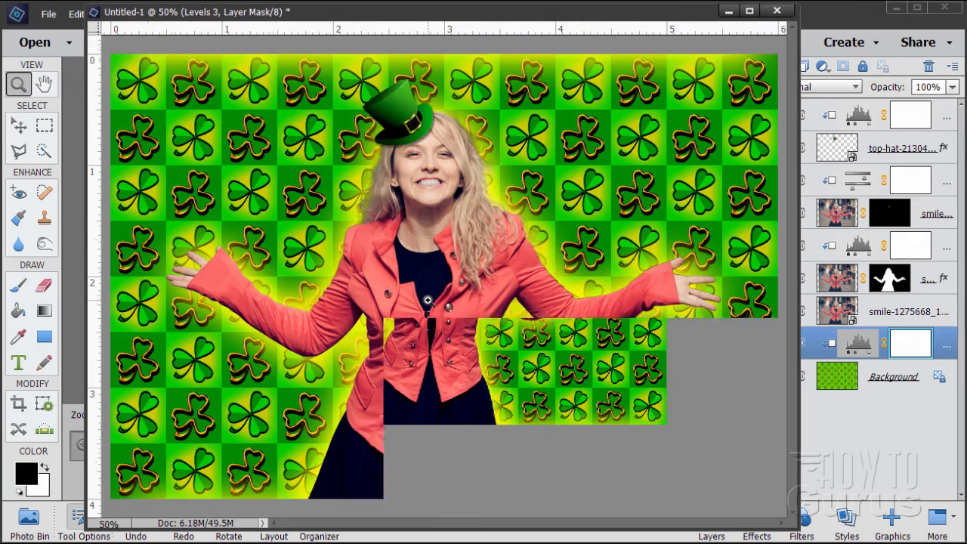
click(21, 128)
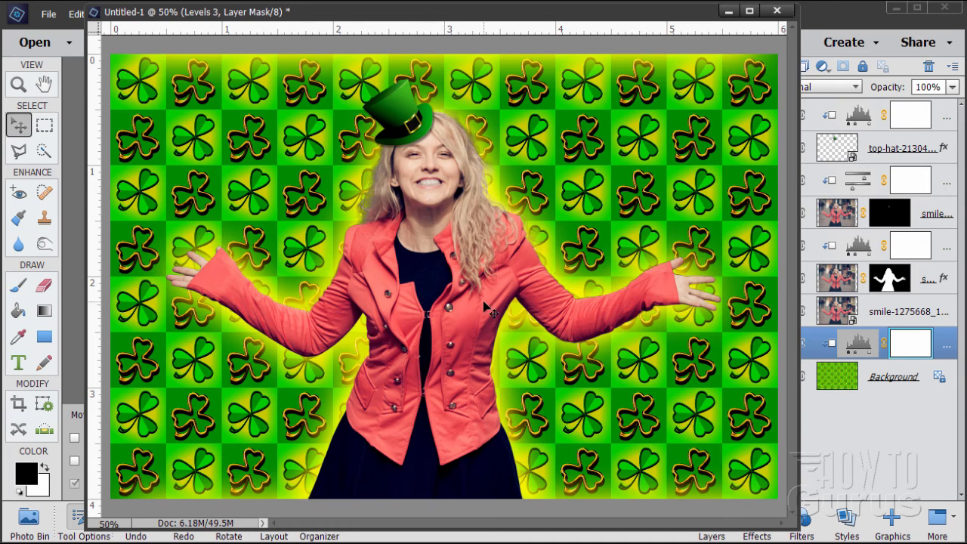
- Open Adjust Sharpness for the masked full-body woman layer and center its preview on her face
click(847, 281)
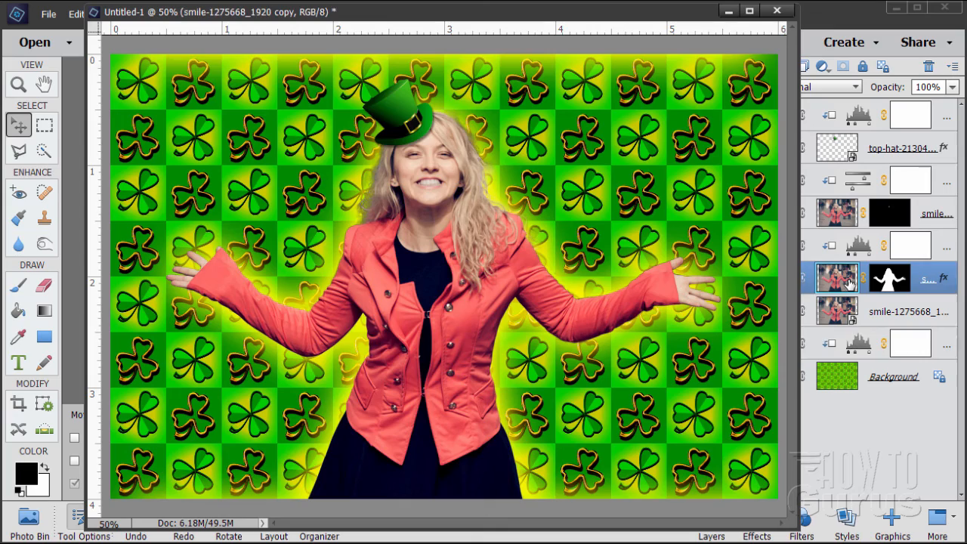
drag(477, 18, 463, 50)
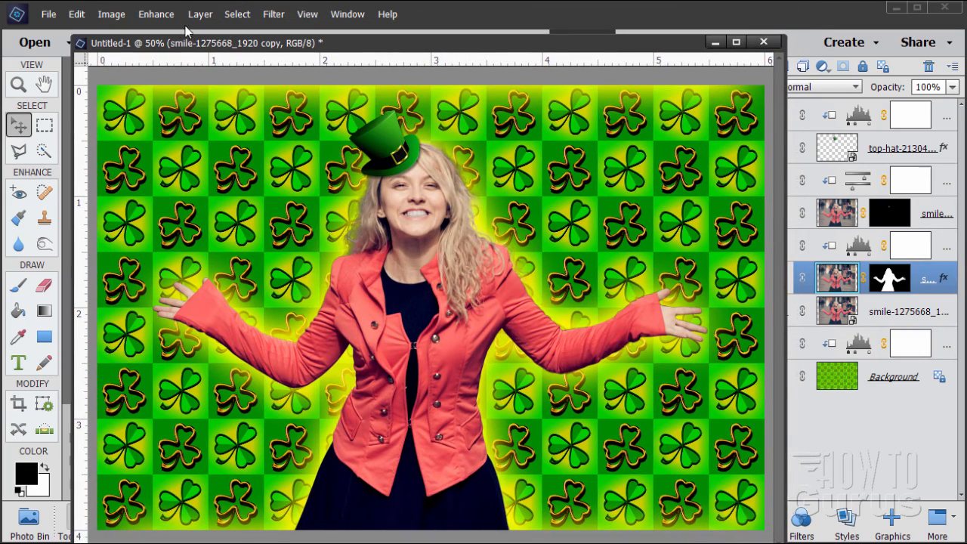
click(158, 15)
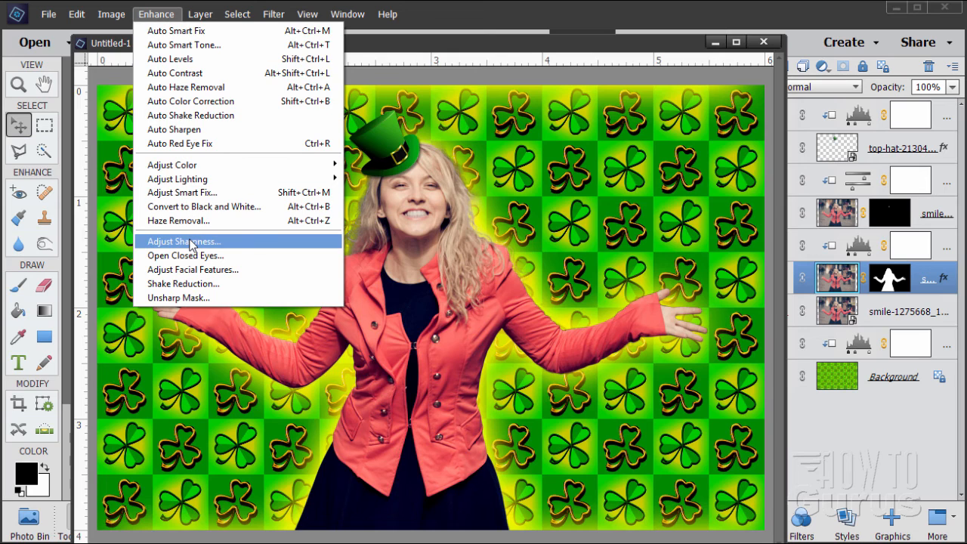
click(190, 242)
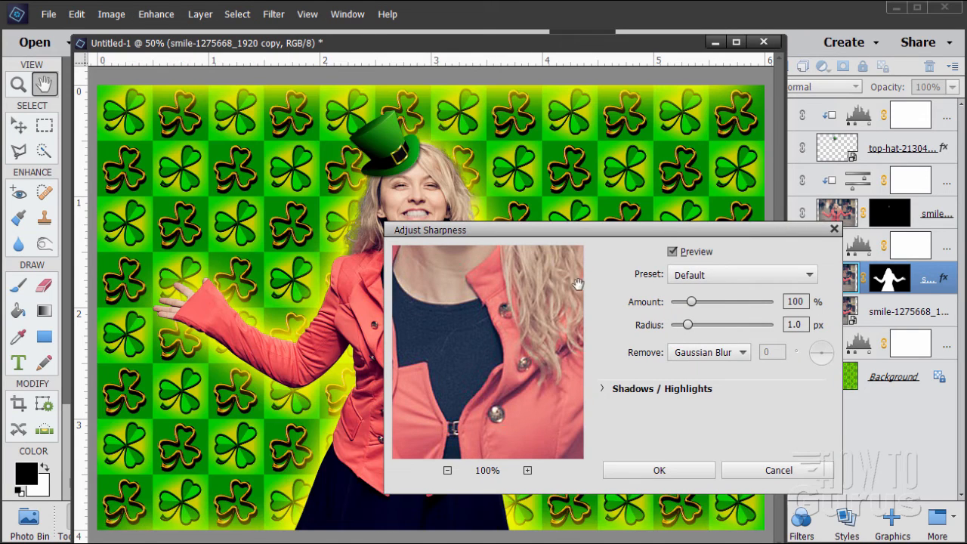
drag(523, 296, 569, 380)
drag(521, 262, 526, 328)
drag(541, 280, 503, 346)
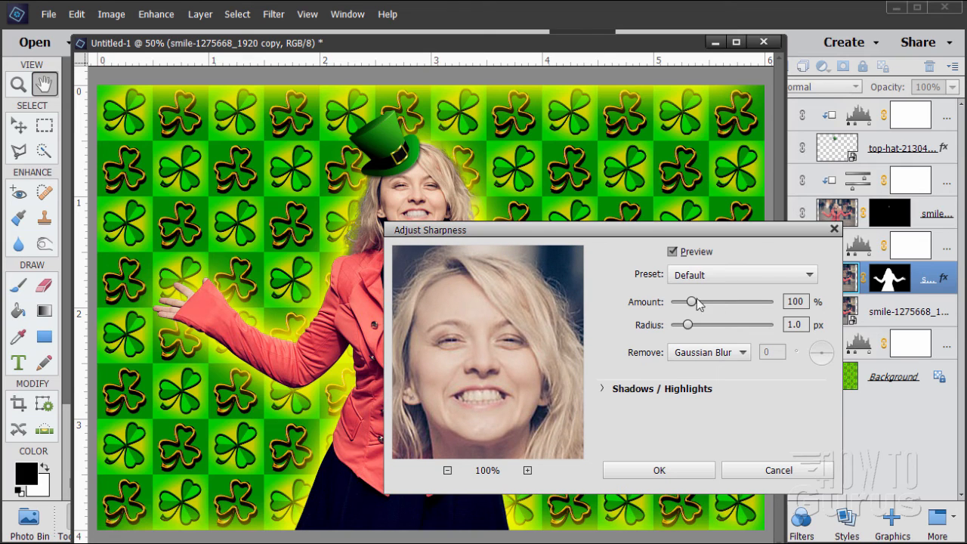
- Try a sharpening amount of 191% and compare the woman with the preview off and on
drag(691, 301, 707, 301)
drag(648, 234, 690, 281)
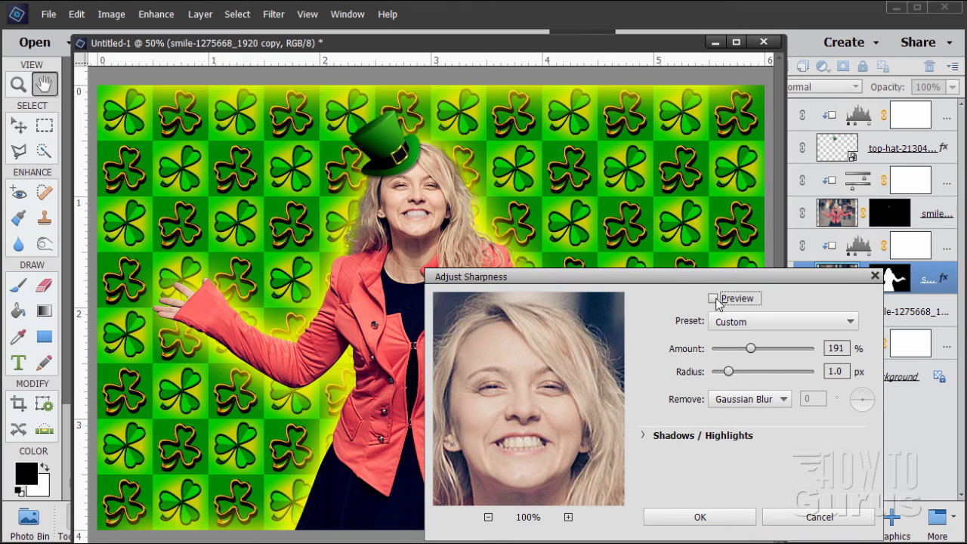
click(717, 301)
click(716, 301)
click(716, 301)
- Set the sharpening amount to 127% with a 1.0 px radius, and apply it to the woman layer
drag(749, 349, 731, 350)
drag(732, 349, 738, 349)
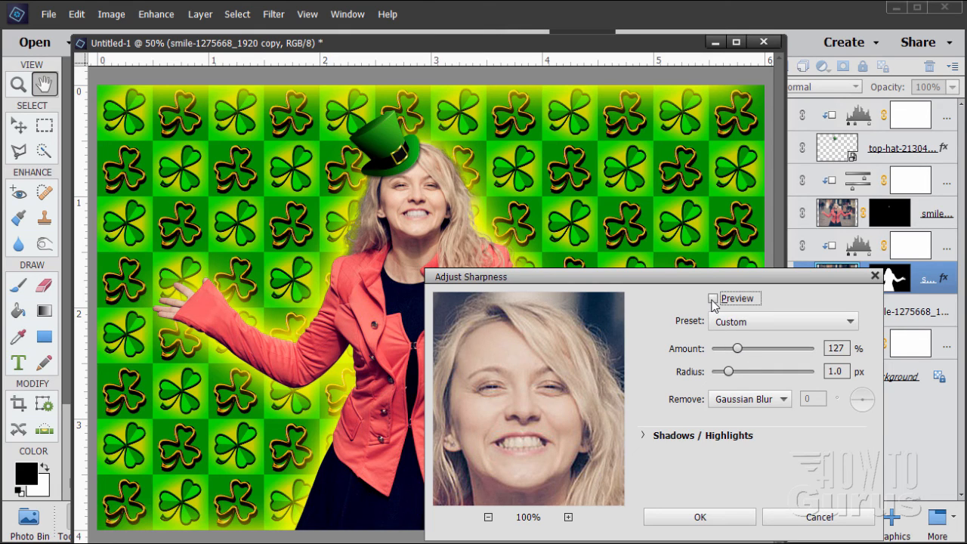
drag(719, 277, 719, 261)
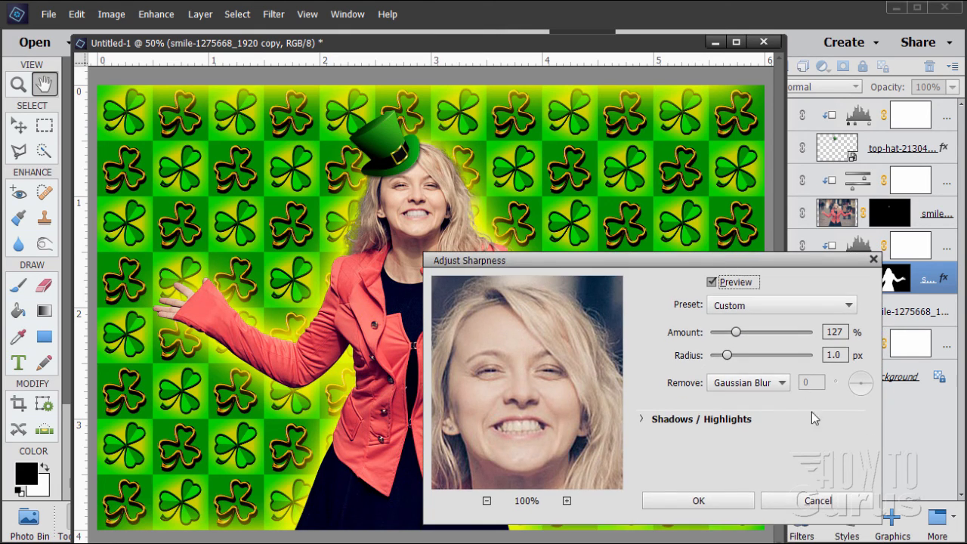
click(723, 496)
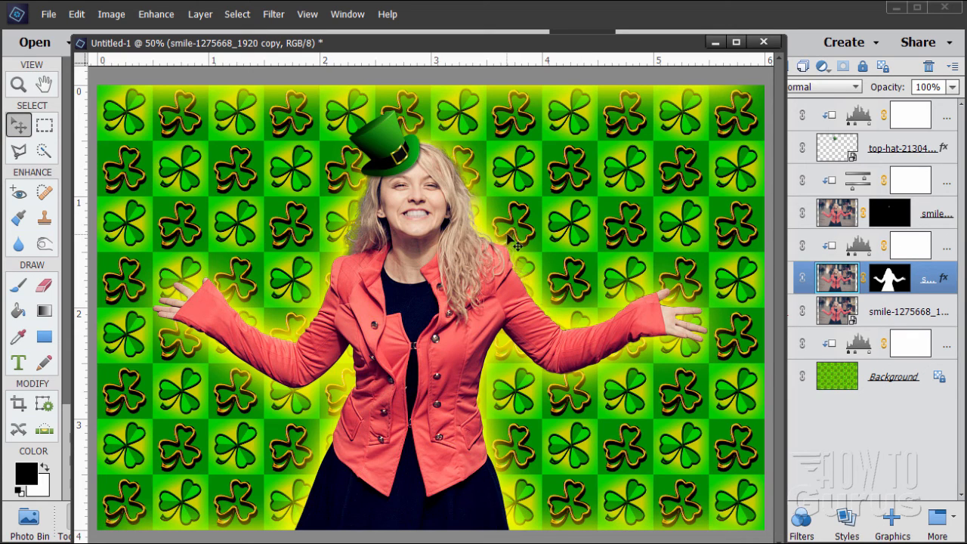